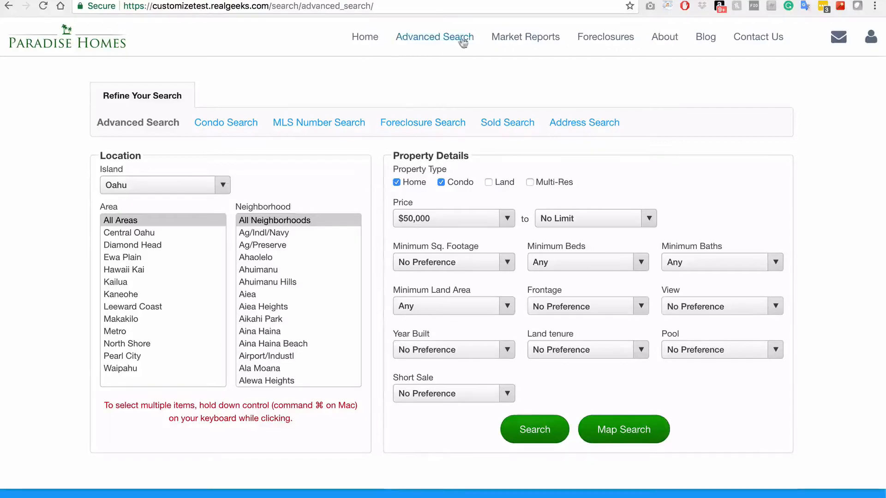
# Visit the Market Reports, Foreclosures and About Us pages, scrolling down About Us
pyautogui.click(539, 44)
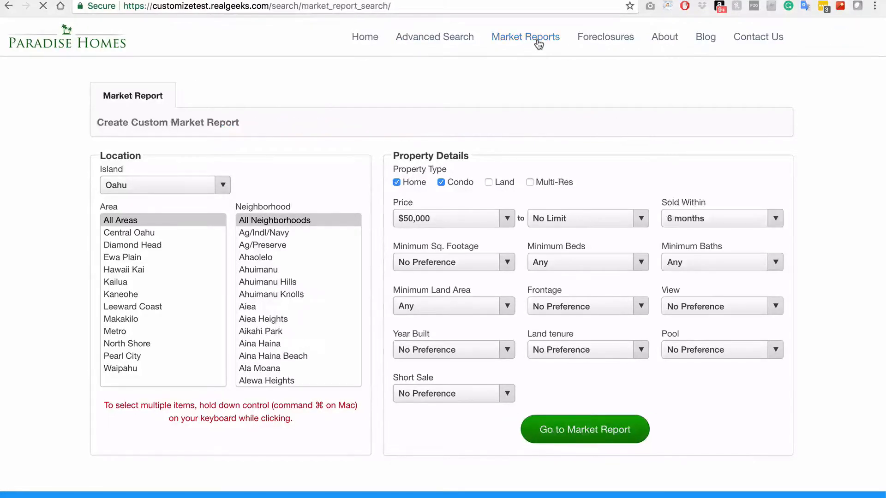
pyautogui.click(603, 38)
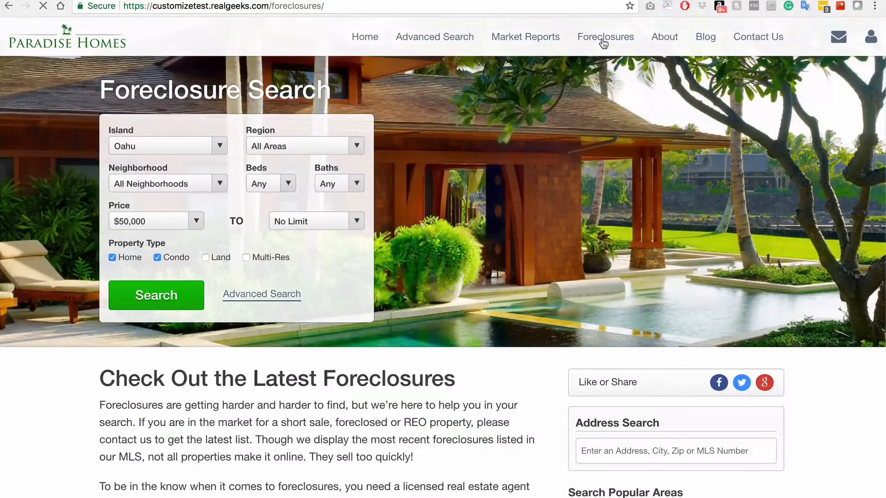
pyautogui.click(661, 42)
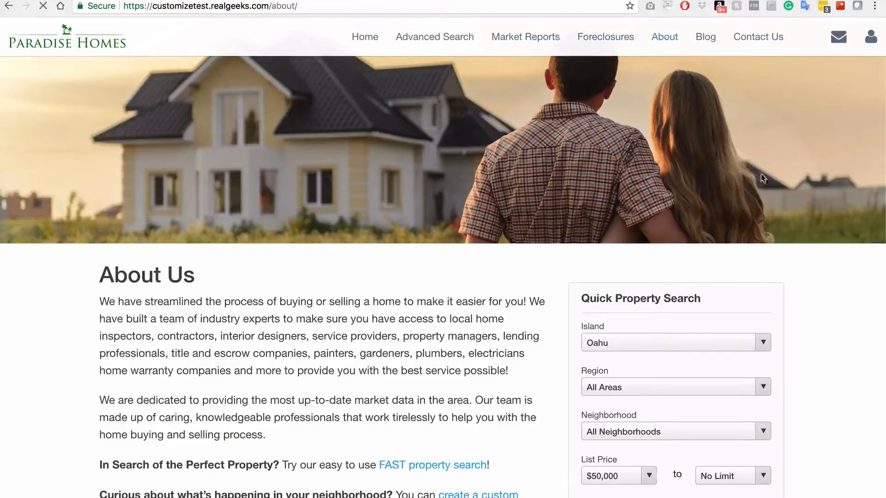
pyautogui.scroll(-2, 768, 189)
pyautogui.scroll(-5, 768, 190)
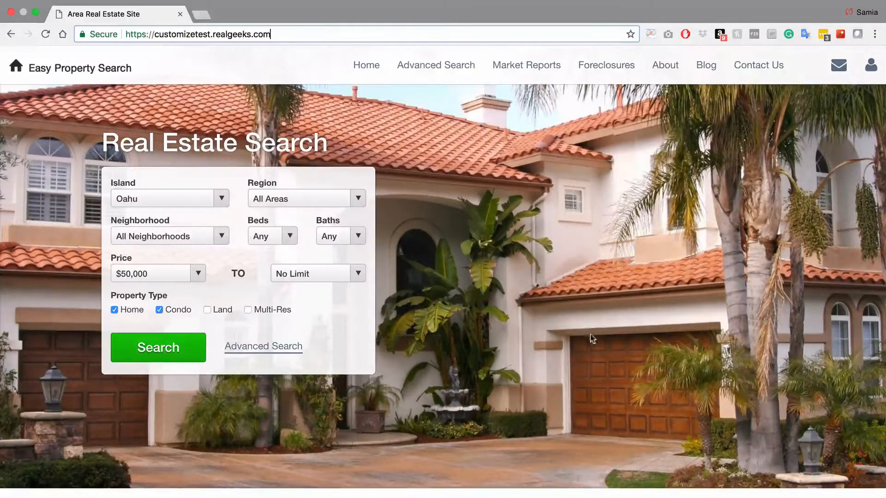
# Scroll the home page down to Search All Area Real Estate and Search Popular Areas
pyautogui.scroll(-5, 536, 340)
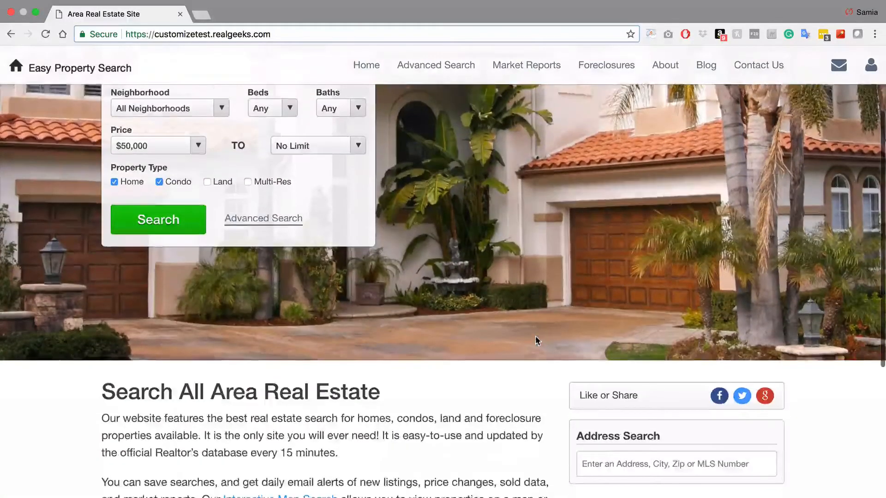
pyautogui.scroll(-4, 535, 340)
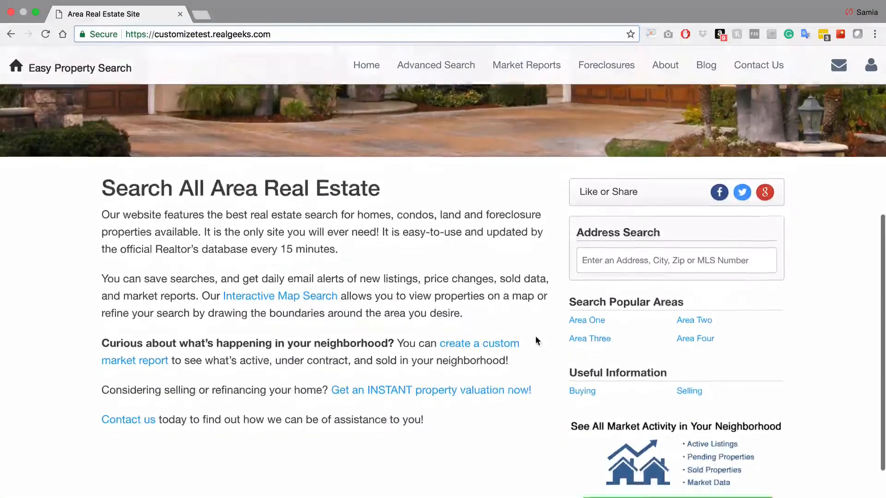
pyautogui.scroll(-1, 535, 341)
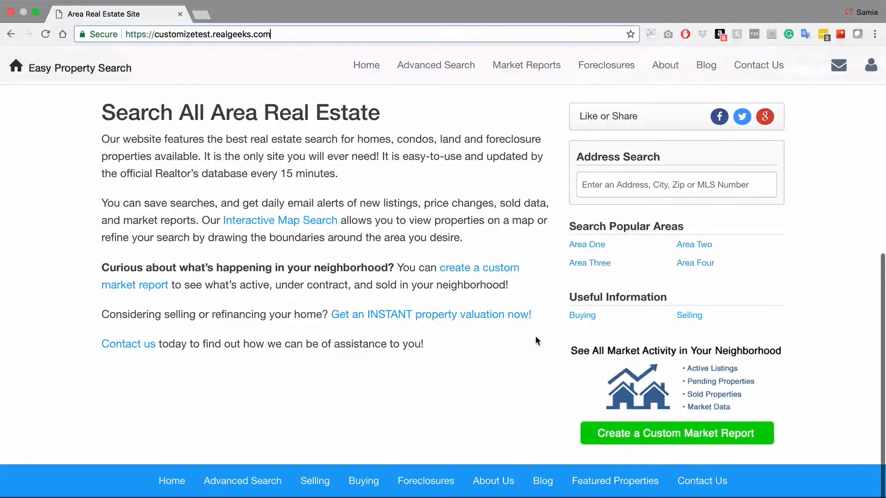
pyautogui.scroll(-1, 536, 340)
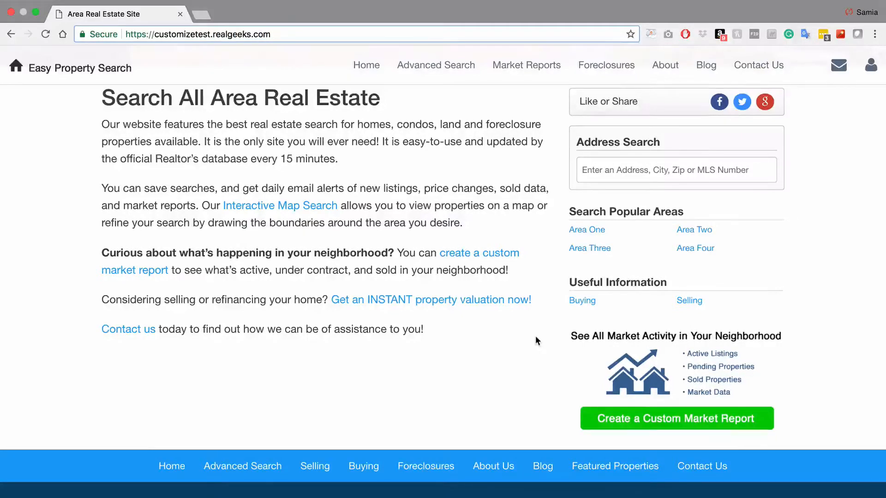
# Scroll to the footer, then reload the home page to show the Real Estate Search form
pyautogui.scroll(-3, 535, 339)
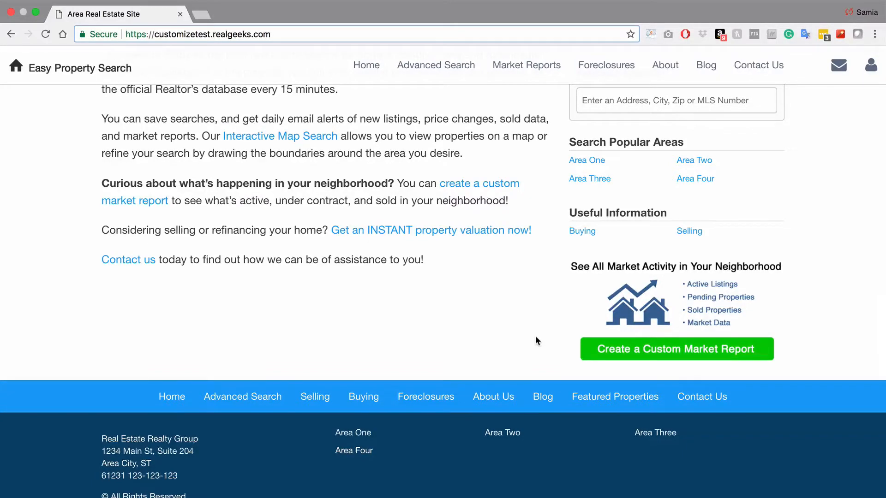
pyautogui.press('Return')
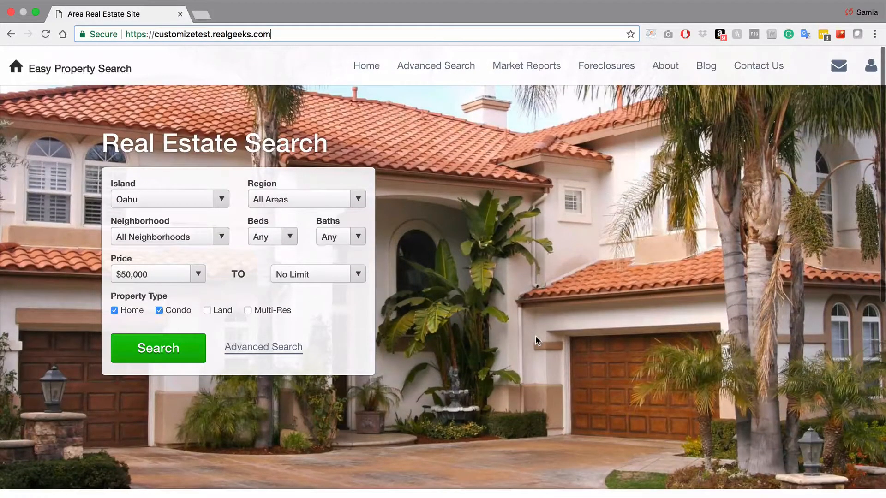
pyautogui.click(704, 70)
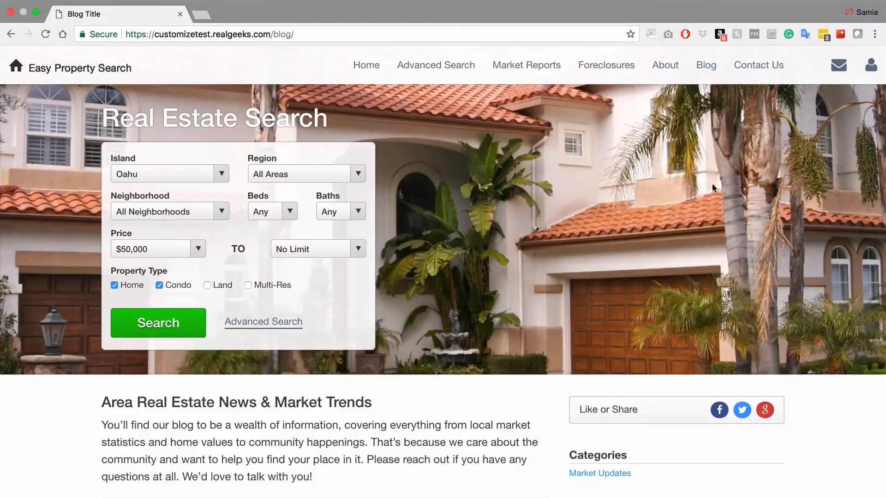
pyautogui.scroll(-1, 721, 225)
pyautogui.scroll(-6, 722, 225)
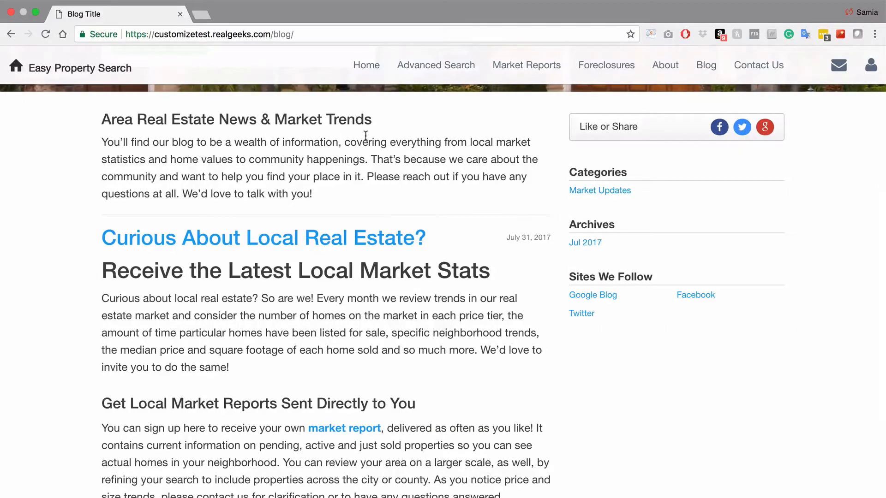
pyautogui.scroll(-3, 650, 393)
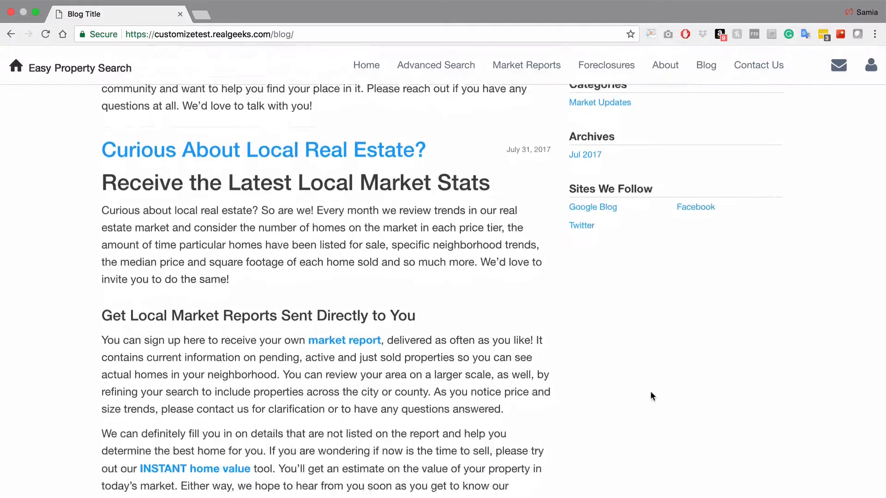
pyautogui.scroll(-2, 652, 395)
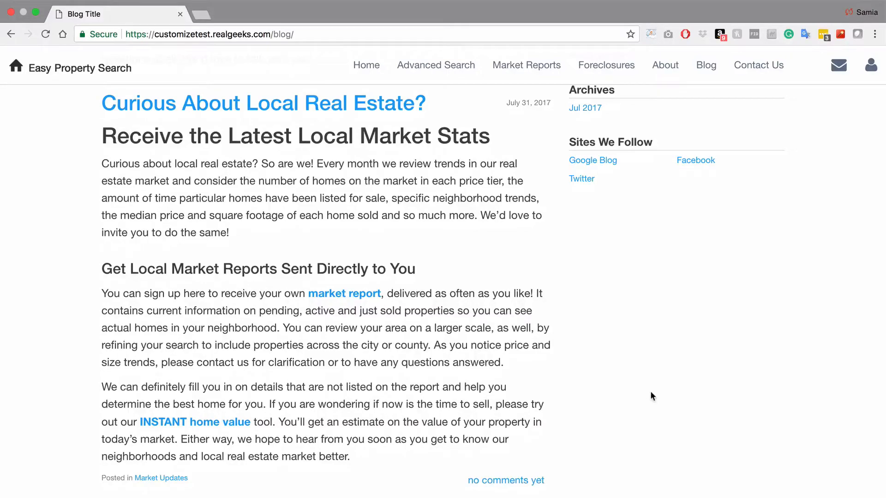
pyautogui.scroll(9, 651, 393)
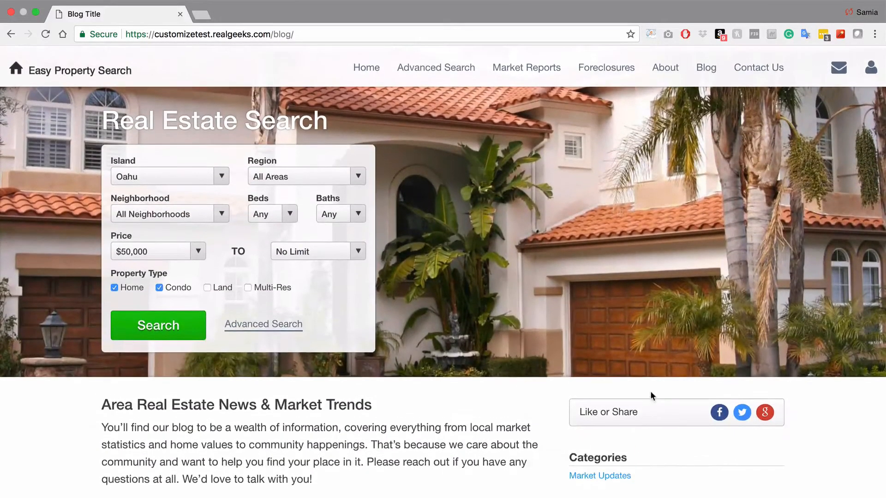
pyautogui.click(369, 67)
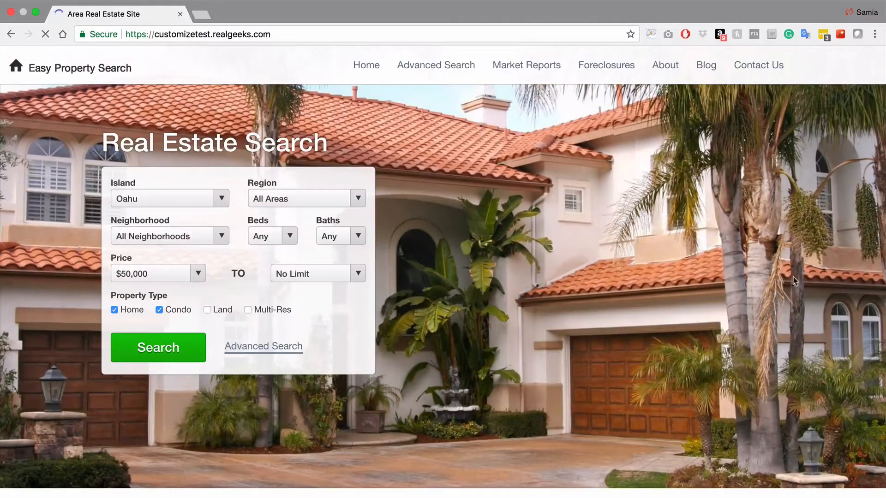
# Scroll through the Area One page from Search Popular Areas, then go to About Us
pyautogui.scroll(-8, 834, 291)
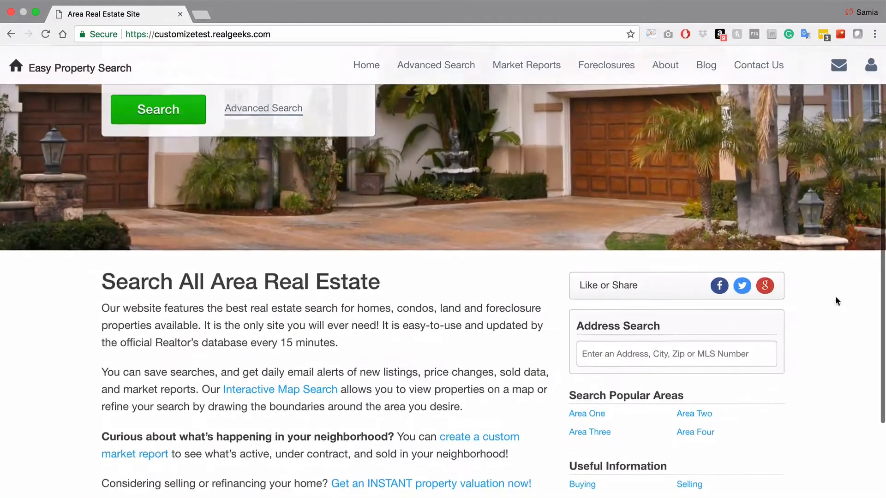
pyautogui.scroll(-1, 836, 305)
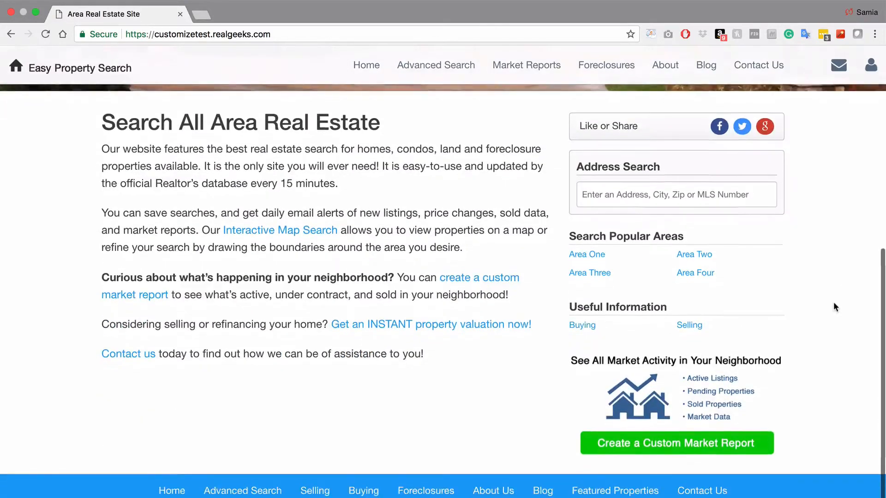
pyautogui.click(595, 255)
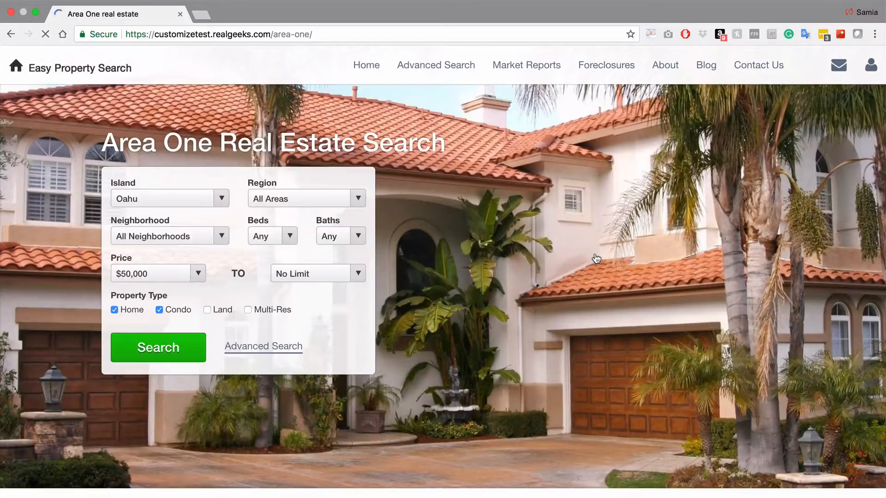
pyautogui.scroll(-3, 592, 256)
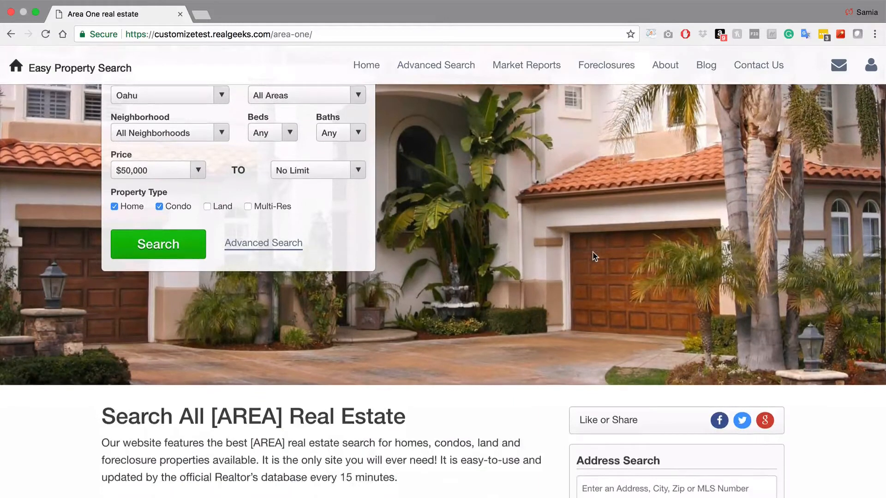
pyautogui.scroll(-3, 592, 255)
pyautogui.scroll(-1, 593, 256)
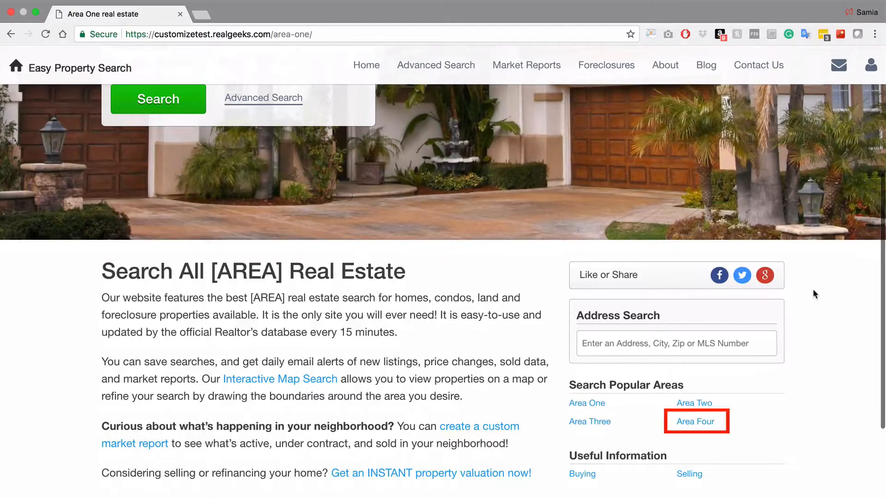
pyautogui.click(668, 67)
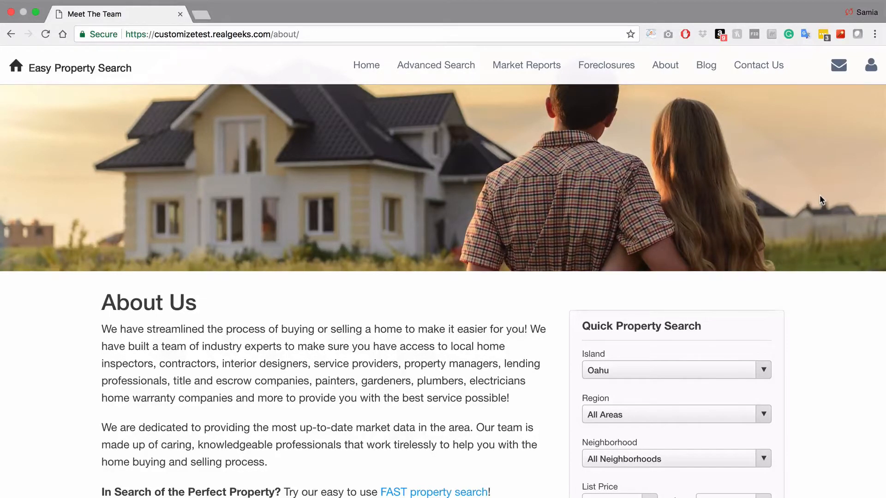
# Scroll to Meet the Team and open the first team member's Agent One page
pyautogui.scroll(-5, 820, 196)
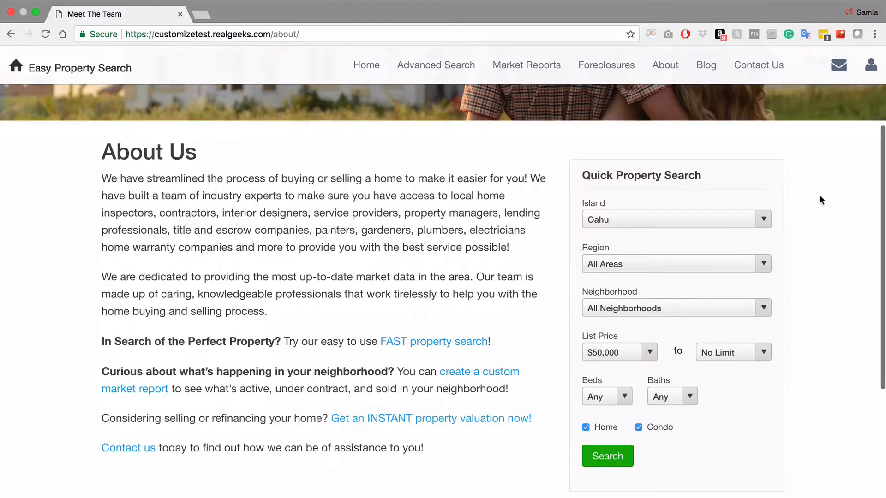
pyautogui.scroll(-6, 819, 199)
pyautogui.scroll(-4, 819, 199)
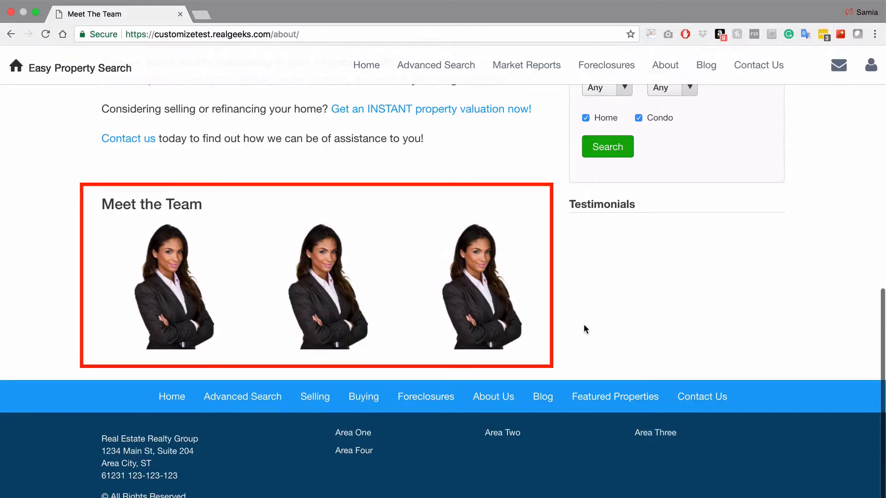
pyautogui.click(149, 295)
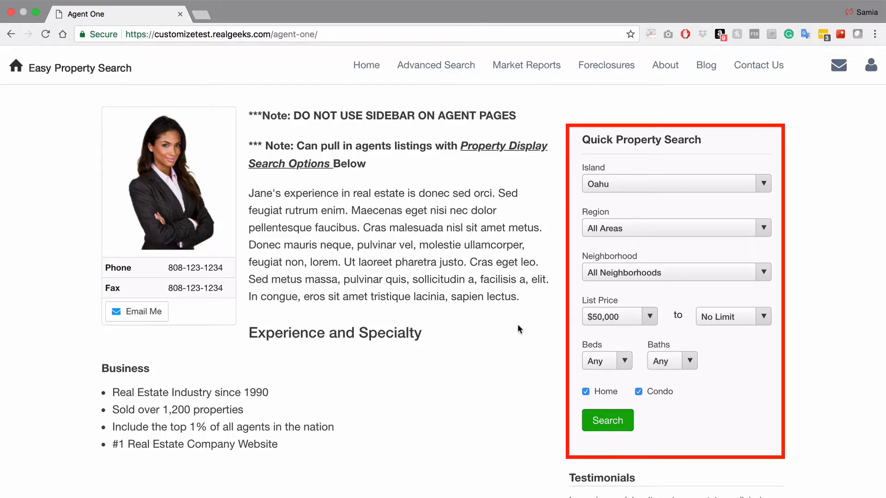
# Scroll down the Agent One page to its Testimonials section
pyautogui.scroll(-3, 519, 329)
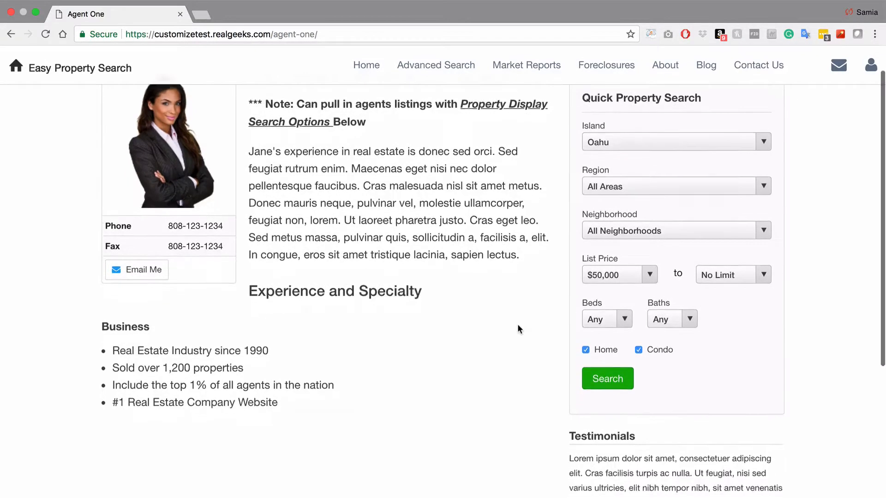
pyautogui.scroll(-3, 518, 329)
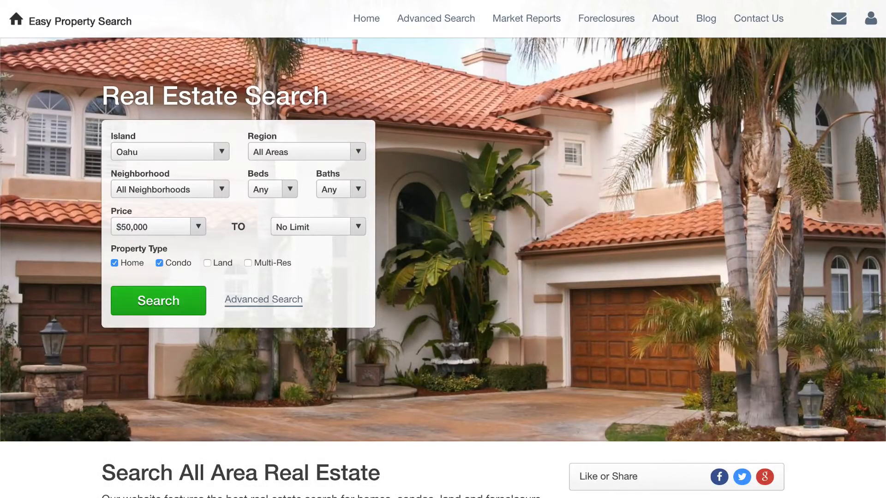
# Scroll down the home page showing the Real Estate Search form
pyautogui.scroll(-5, 443, 249)
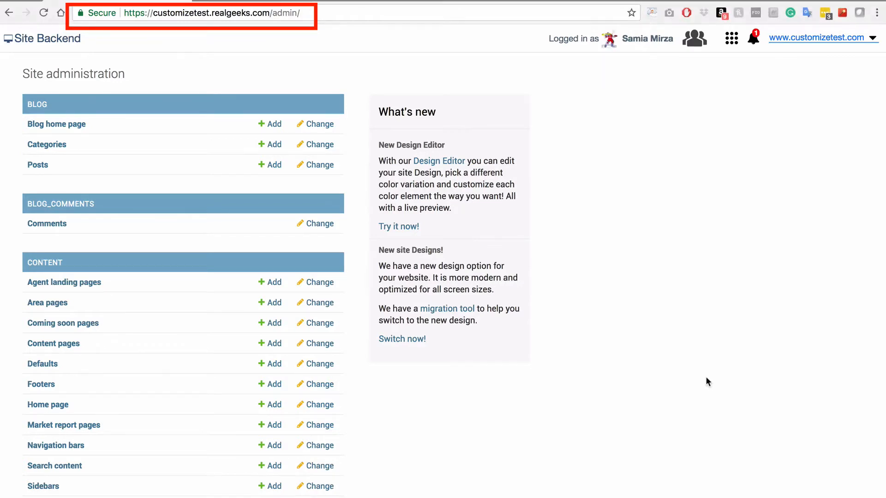
# Open the Home page list under Content in Site administration
pyautogui.click(44, 405)
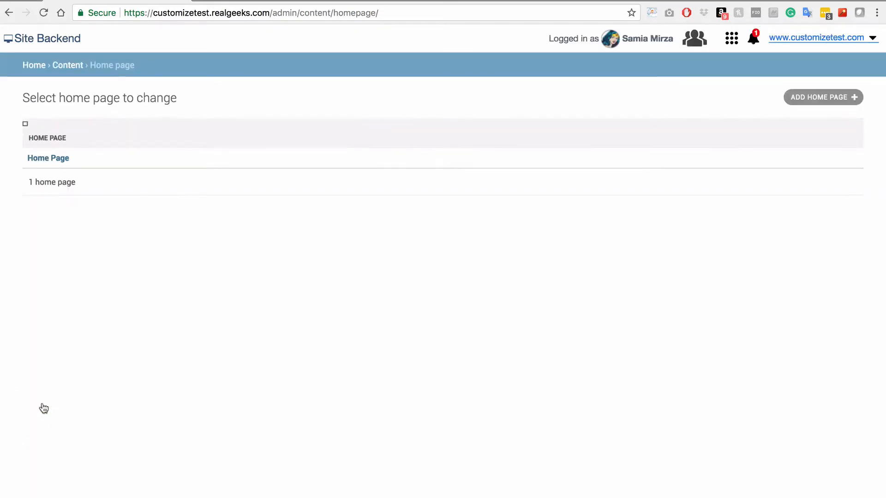
pyautogui.click(57, 160)
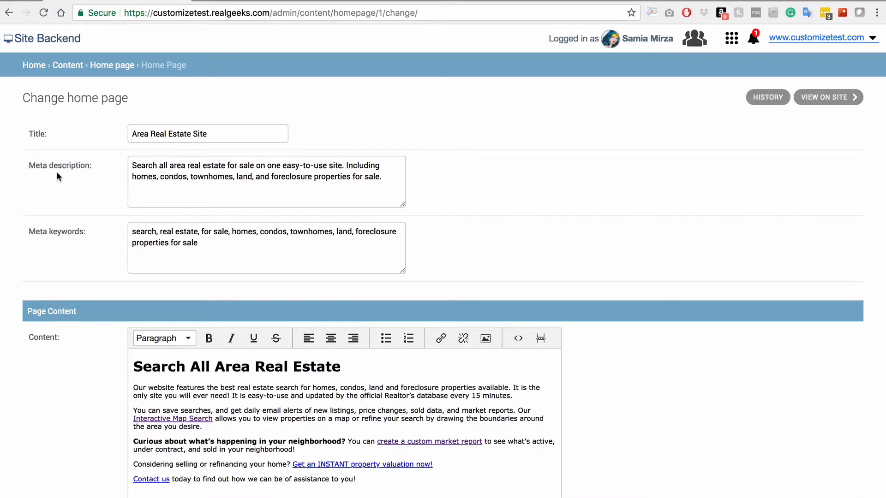
pyautogui.click(150, 133)
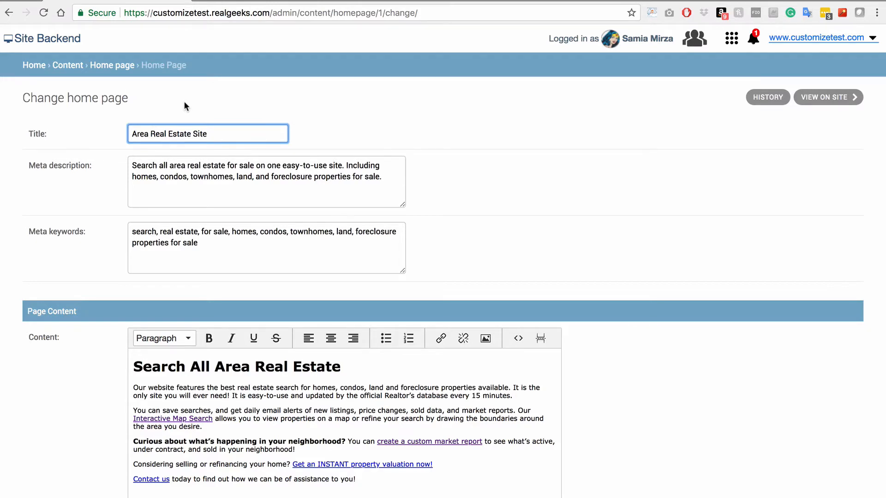
# Replace 'Area' with 'Hawaii' in the home page title and meta description
pyautogui.hotkey('alt', 'shift', 'Left')
pyautogui.write('Hawaii')
pyautogui.click(186, 165)
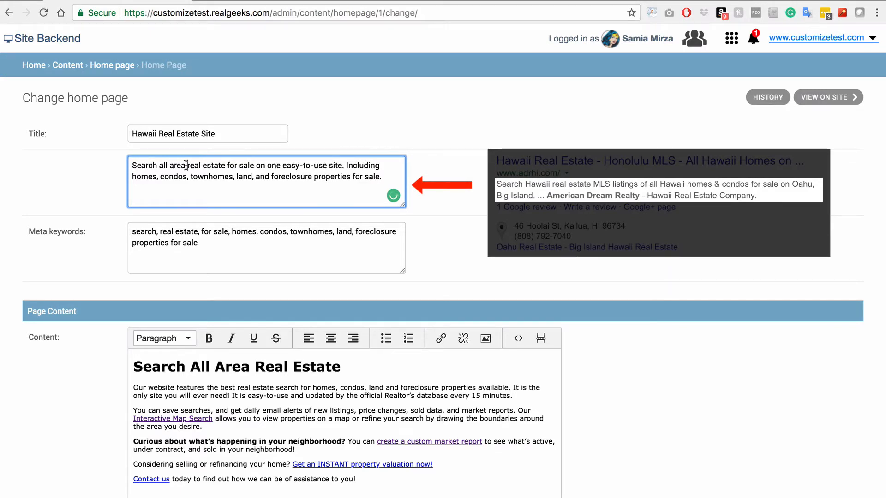
pyautogui.moveTo(186, 165); pyautogui.dragTo(167, 167)
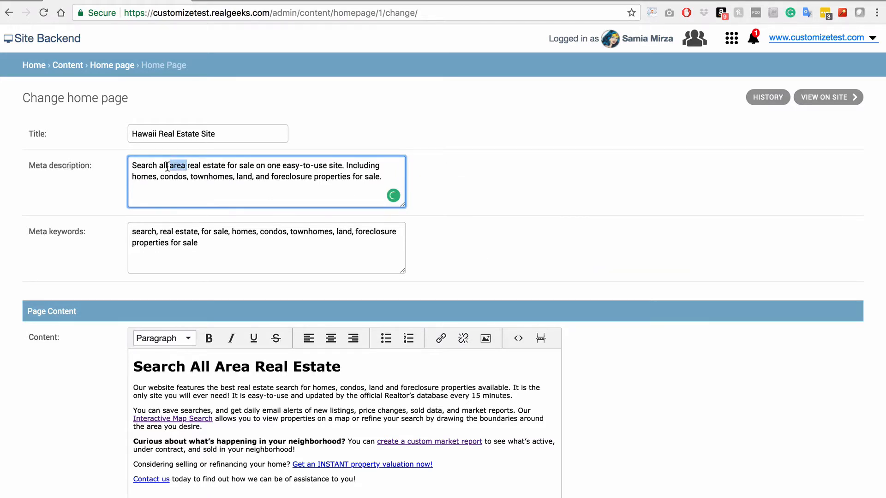
pyautogui.write('Hawaii')
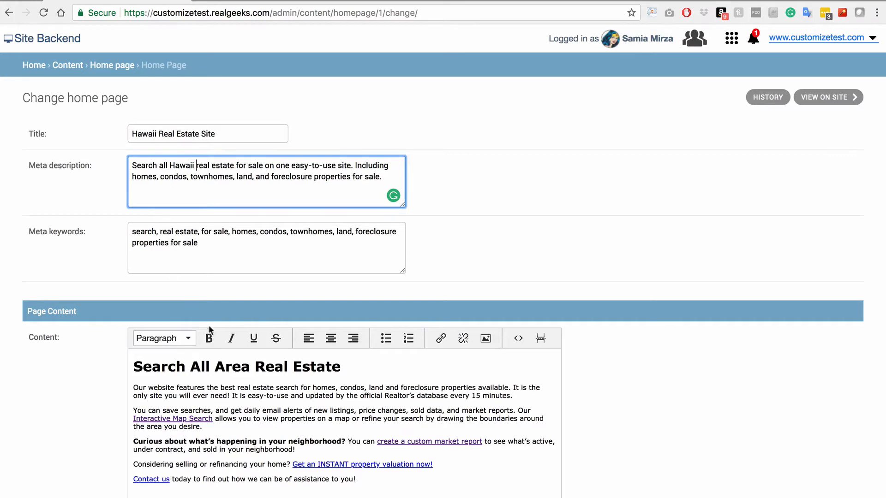
pyautogui.click(249, 365)
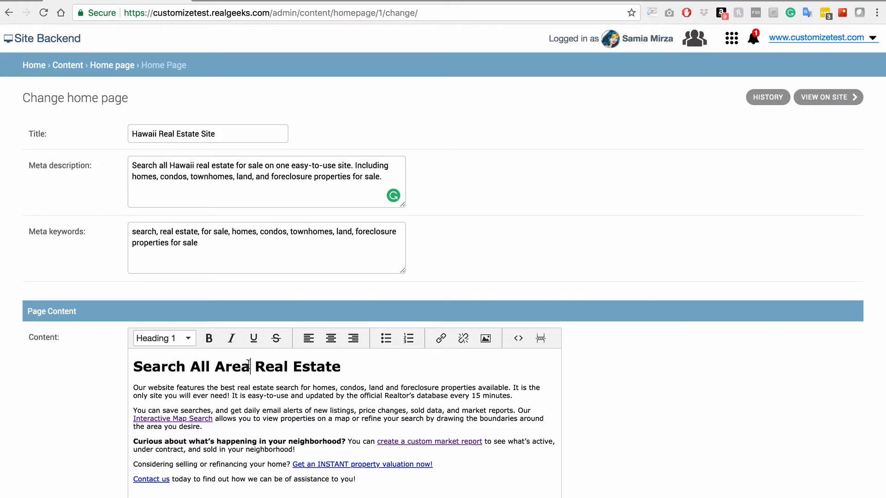
# Change the main heading to 'Search All Hawaii Real Estate' and scroll down the form
pyautogui.moveTo(250, 365); pyautogui.dragTo(218, 368)
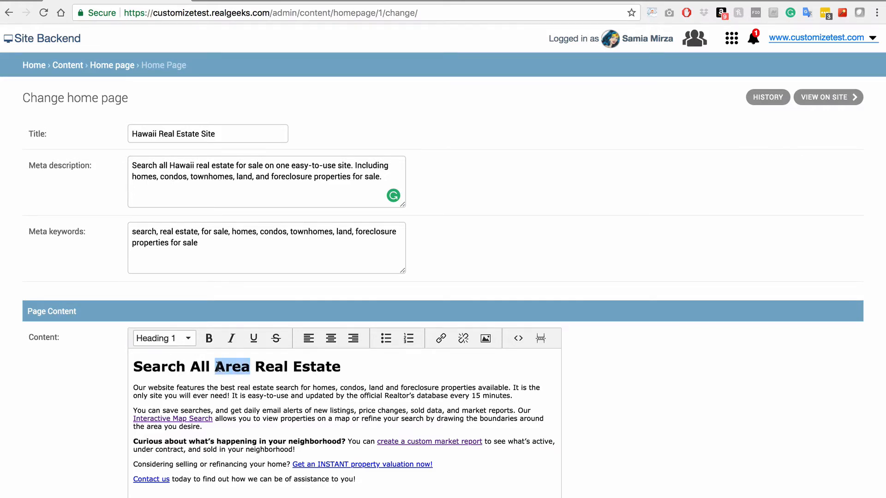
pyautogui.write('Hawaii')
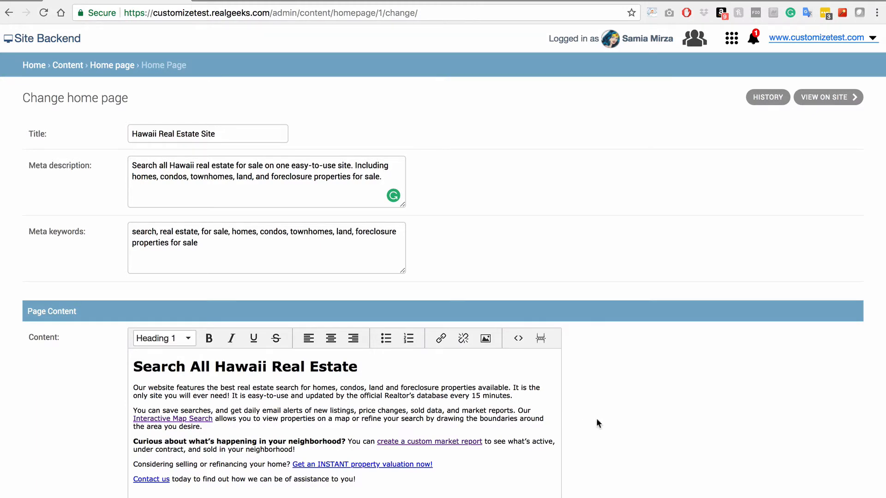
pyautogui.scroll(-3, 596, 418)
pyautogui.scroll(-5, 596, 418)
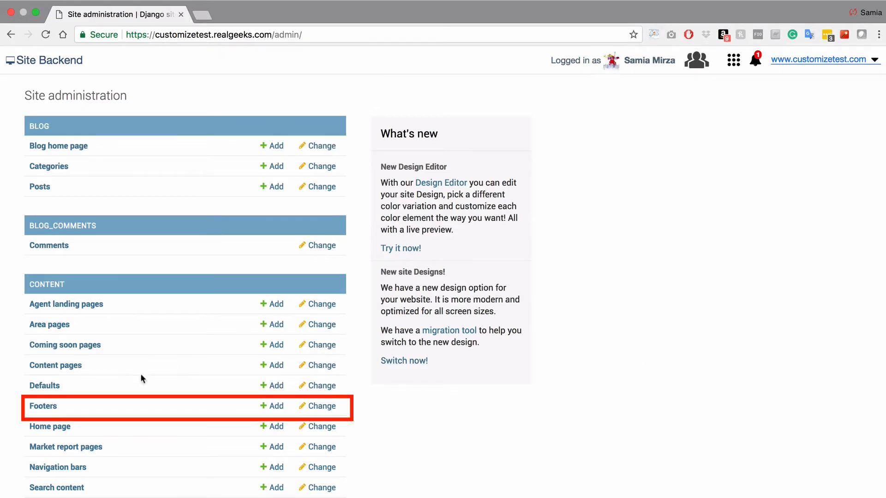
# Change the Default Footer's company name to Paradise Homes, paste the new address and phone lines, and save
pyautogui.click(51, 409)
pyautogui.click(66, 184)
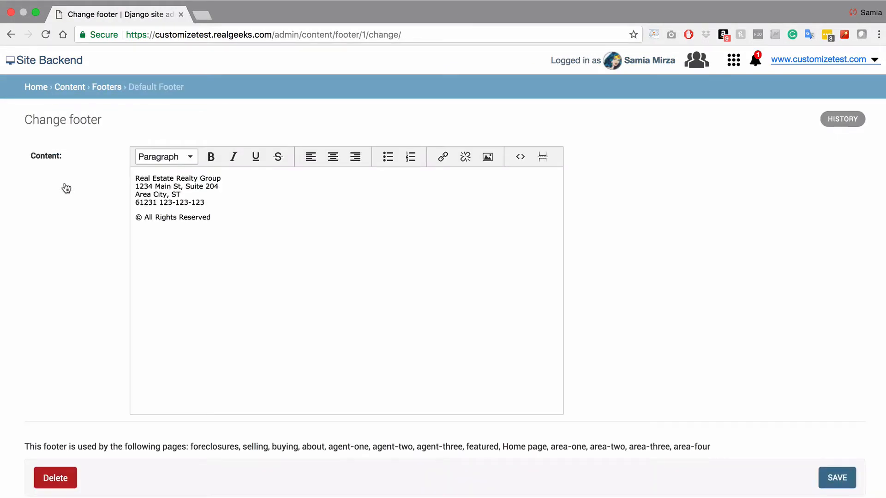
pyautogui.tripleClick(150, 177)
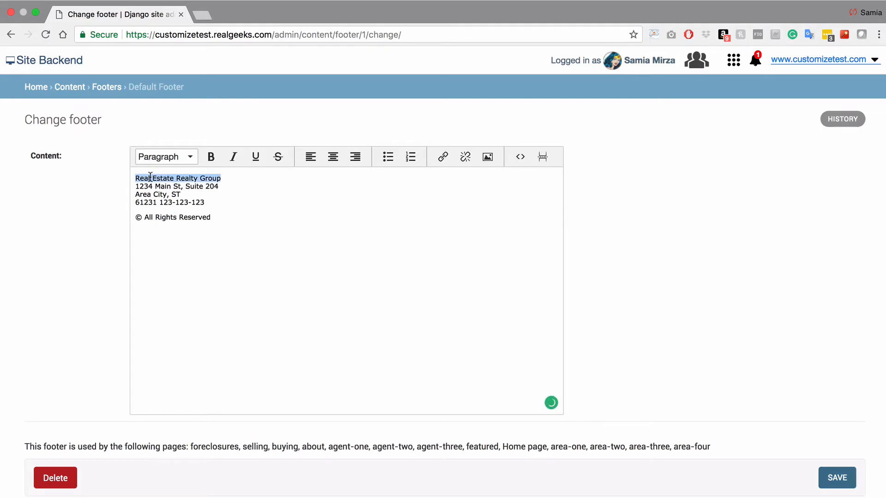
pyautogui.write('Paradise H')
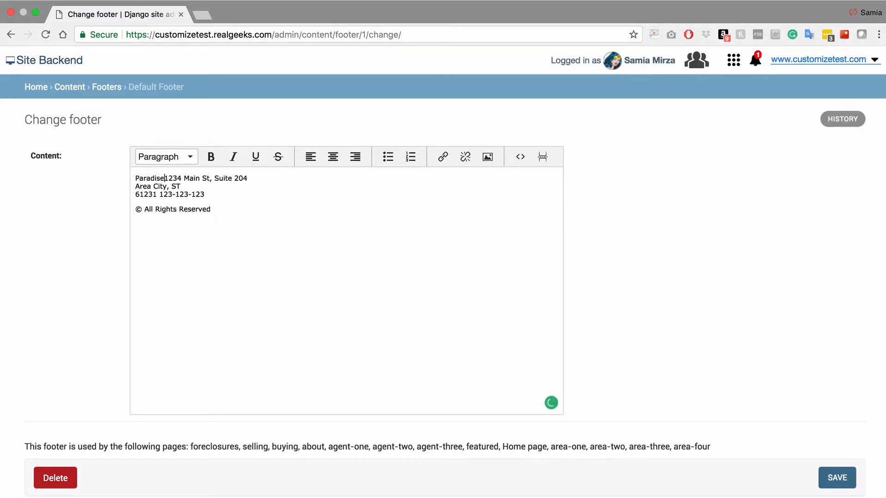
pyautogui.write('omes')
pyautogui.hotkey('shift', 'Return')
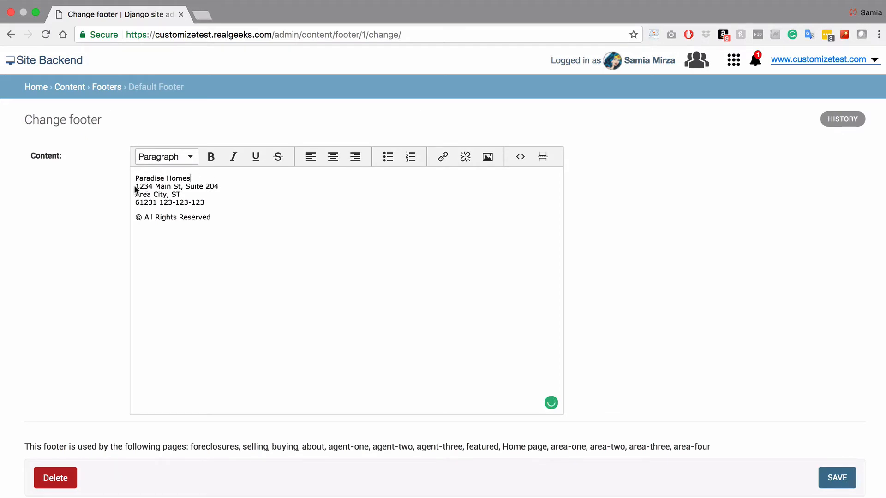
pyautogui.moveTo(135, 187); pyautogui.dragTo(204, 203)
pyautogui.hotkey('ctrl', 'v')
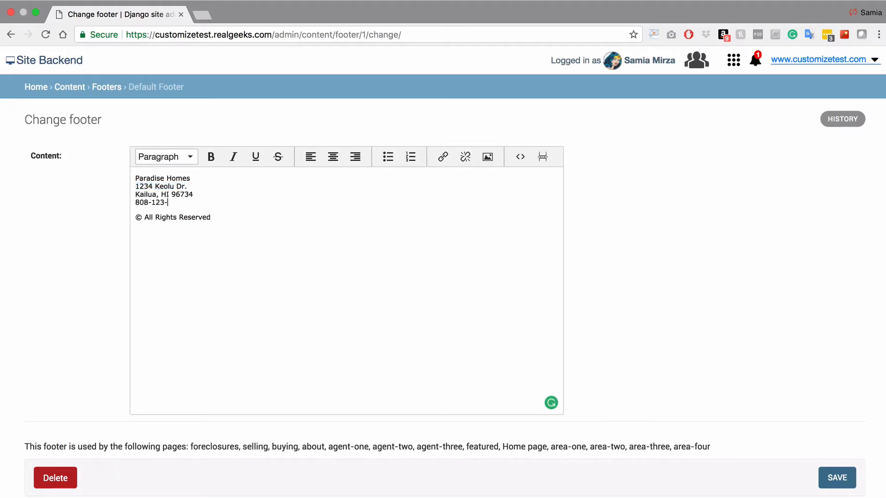
pyautogui.write('4567')
pyautogui.click(826, 479)
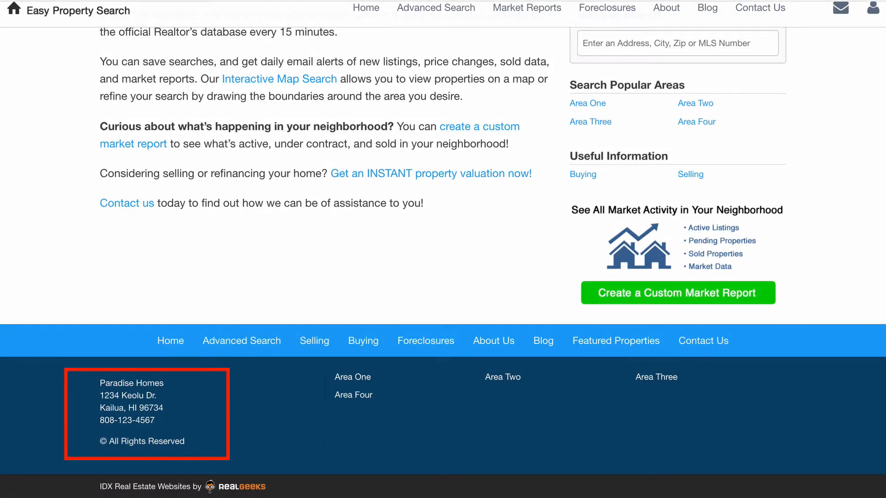
# View the updated footer on the live site and scroll down through the page
pyautogui.click(536, 0)
pyautogui.click(566, 7)
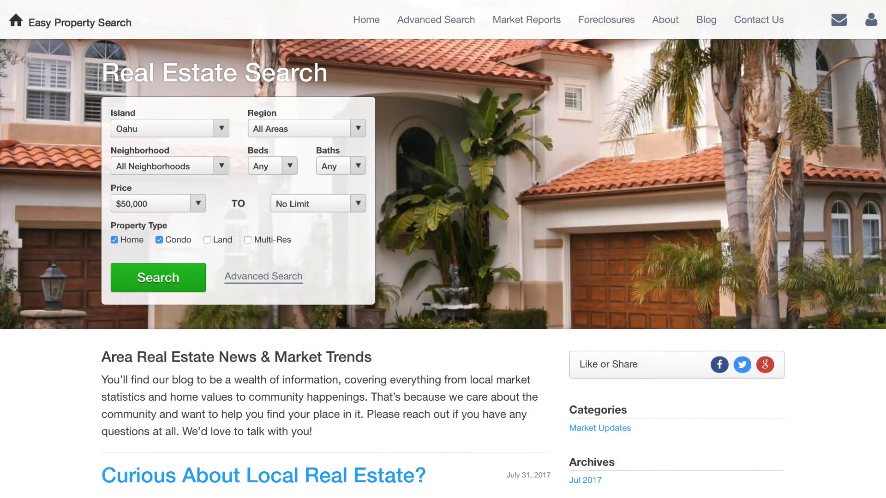
pyautogui.scroll(-5, 443, 249)
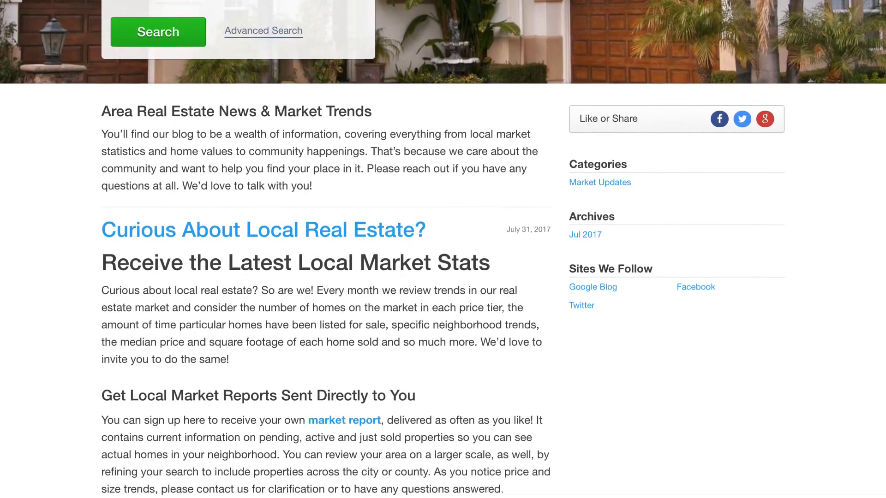
pyautogui.scroll(-2, 443, 249)
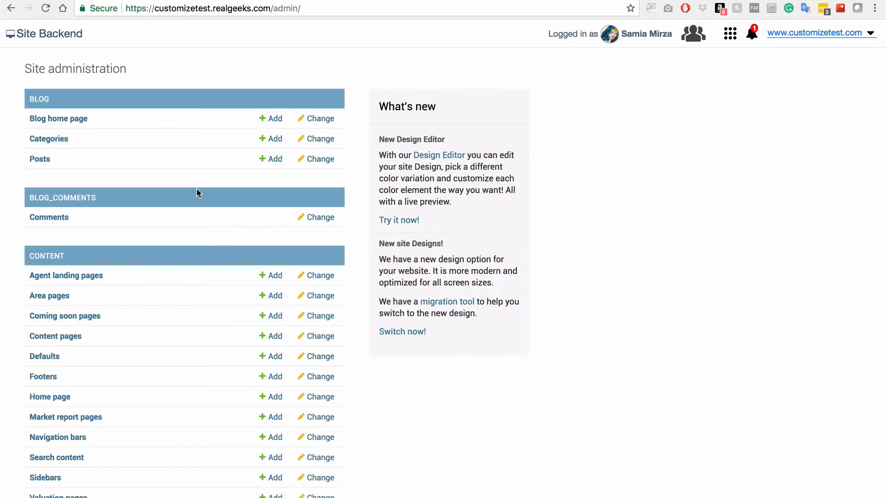
# Replace 'Area' with 'Hawaii' in the Blog Home Page heading and save the page
pyautogui.click(65, 121)
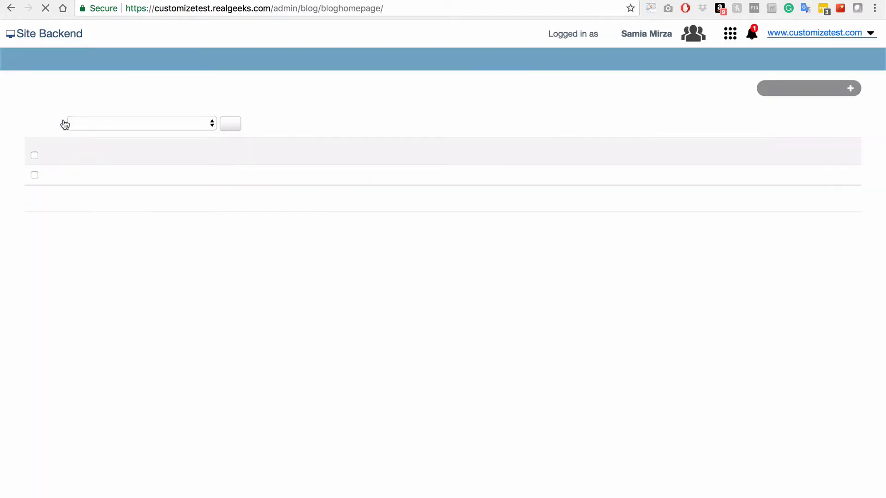
pyautogui.click(95, 182)
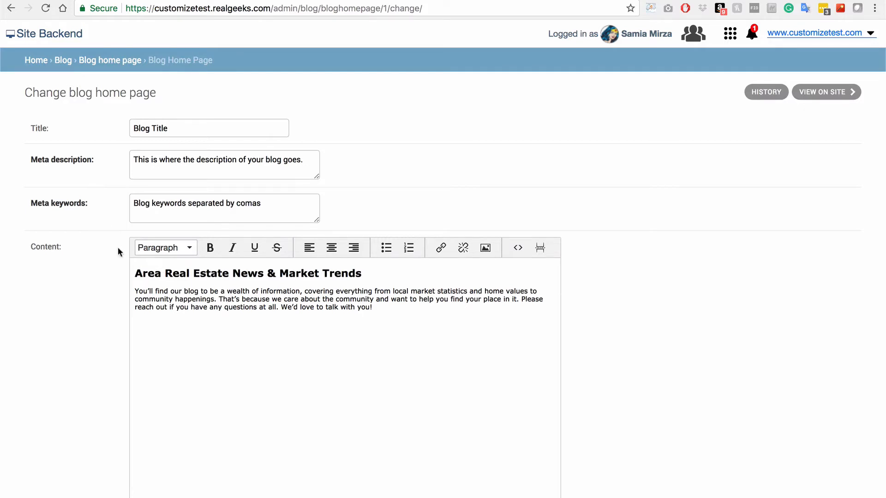
pyautogui.click(161, 274)
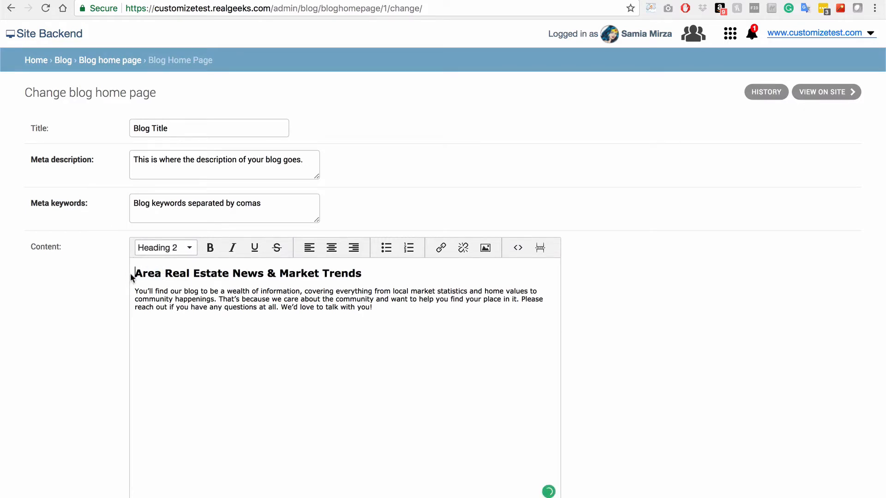
pyautogui.moveTo(162, 274); pyautogui.dragTo(140, 266)
pyautogui.write('Hawaii')
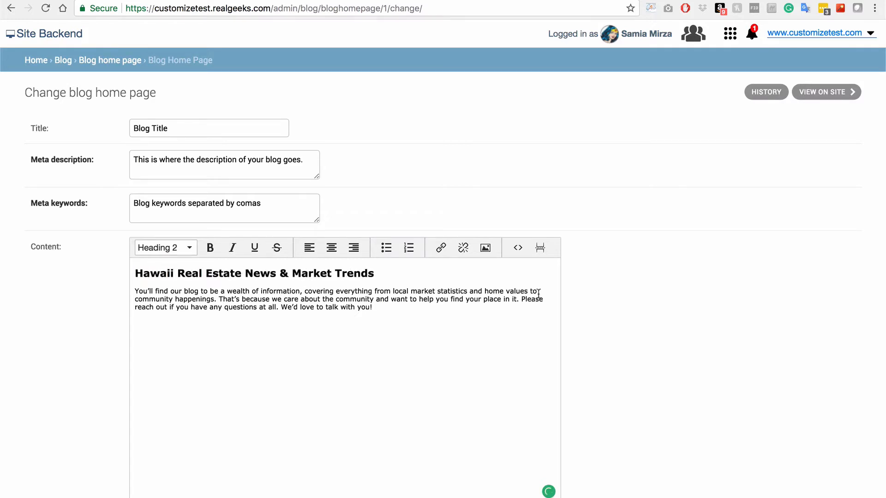
pyautogui.scroll(-2, 654, 383)
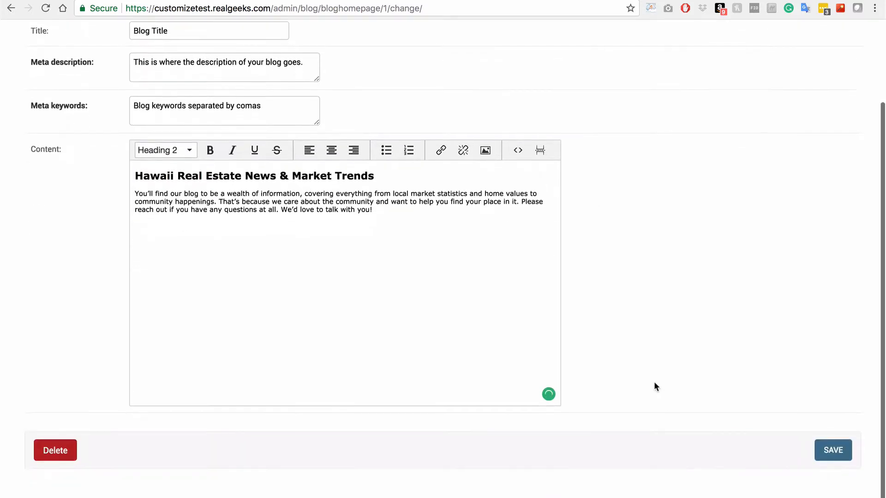
pyautogui.click(834, 455)
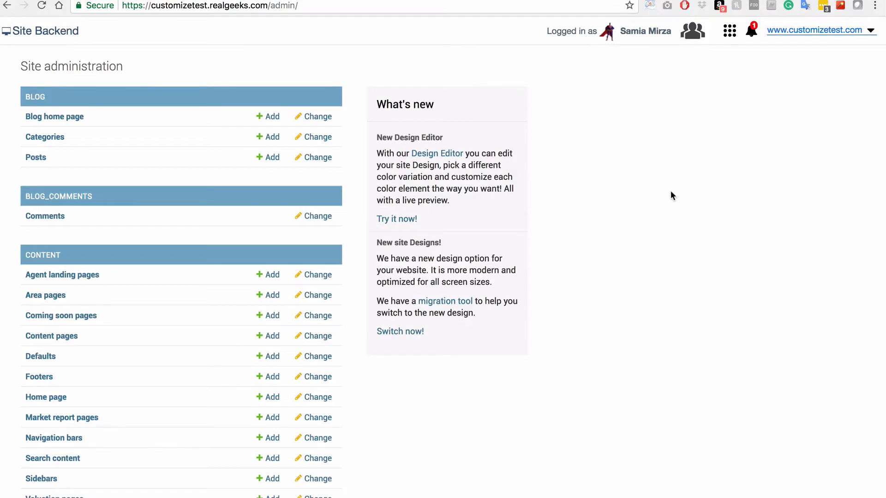
# Change area-one's area name and anchor text from Area One to Lanikai, and its slug to lanikai
pyautogui.click(39, 295)
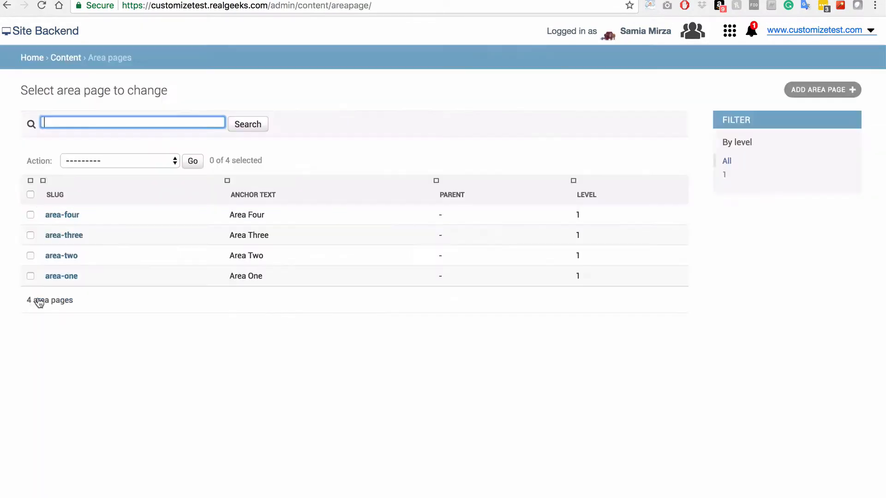
pyautogui.click(57, 279)
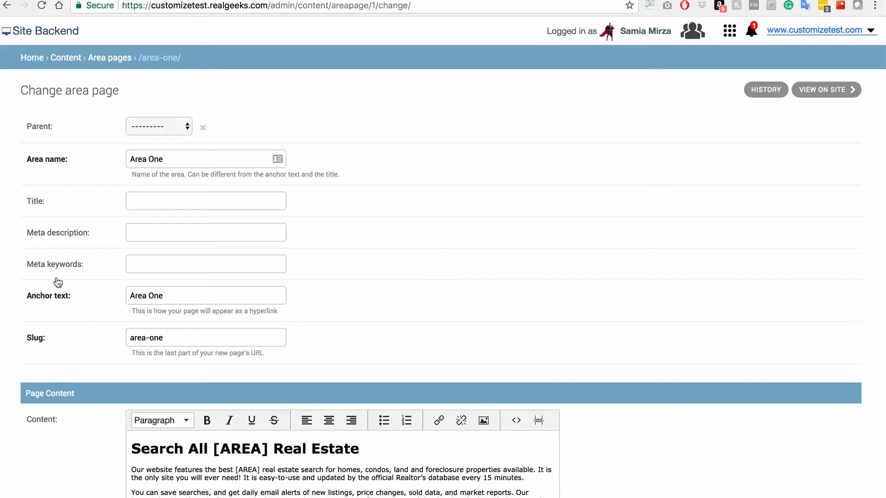
pyautogui.tripleClick(176, 158)
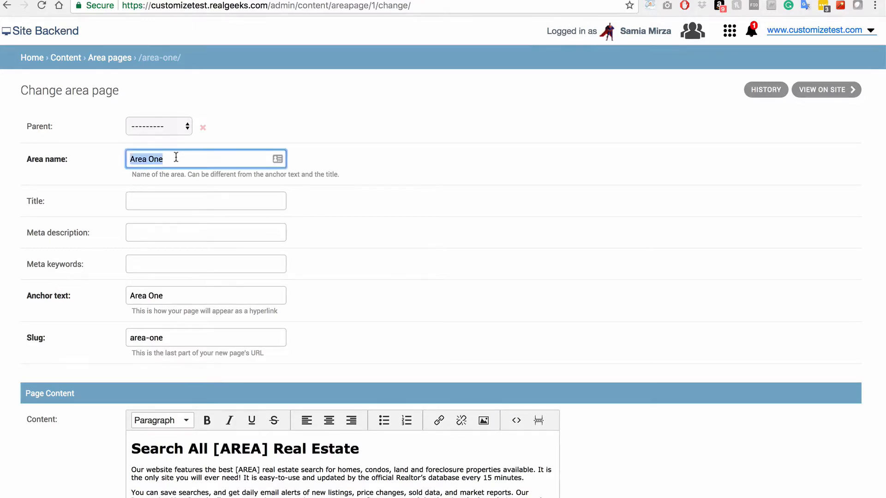
pyautogui.write('Lanikai')
pyautogui.moveTo(167, 298); pyautogui.dragTo(130, 297)
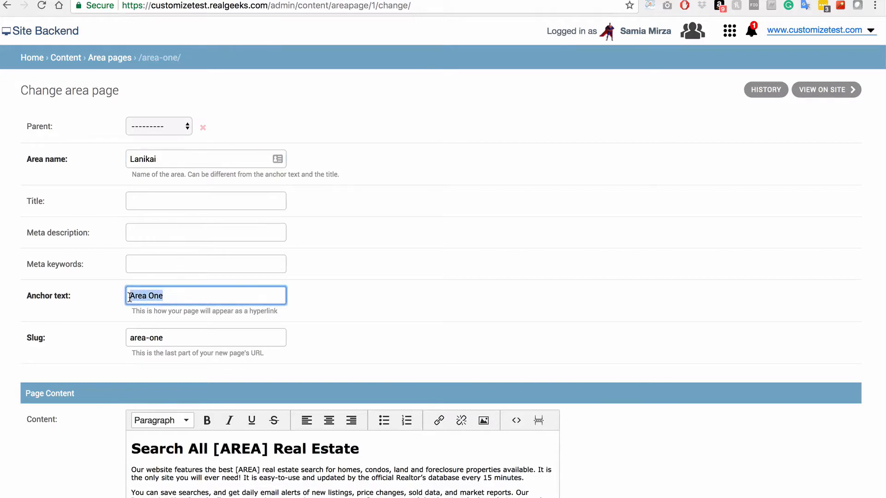
pyautogui.write('Lanikai')
pyautogui.moveTo(172, 340); pyautogui.dragTo(132, 339)
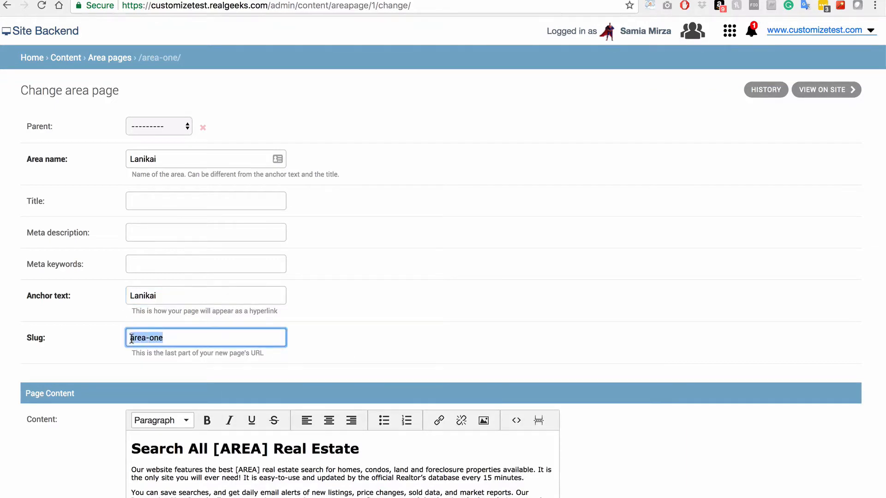
pyautogui.write('lanikai')
# Replace both [AREA] placeholders, in the content heading and first paragraph, with Lanikai
pyautogui.scroll(-3, 646, 367)
pyautogui.scroll(-2, 646, 368)
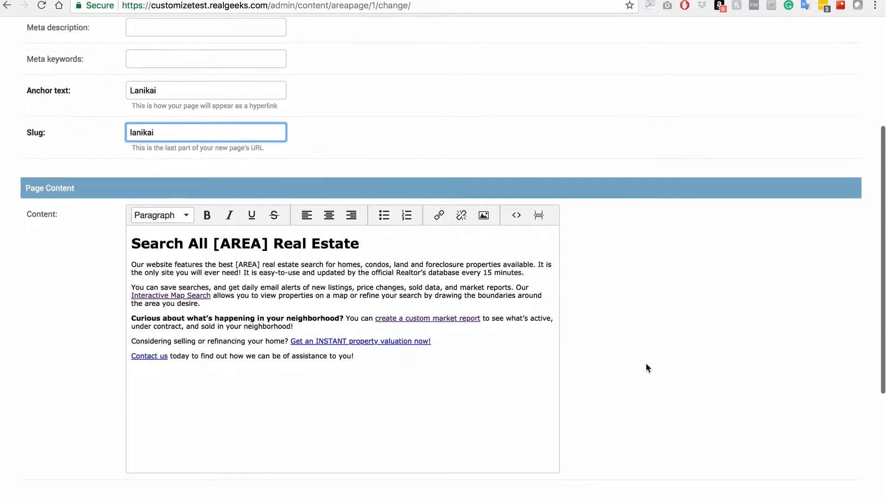
pyautogui.moveTo(267, 243)
pyautogui.mouseDown()
pyautogui.moveTo(208, 243)
pyautogui.moveTo(267, 244)
pyautogui.mouseUp()
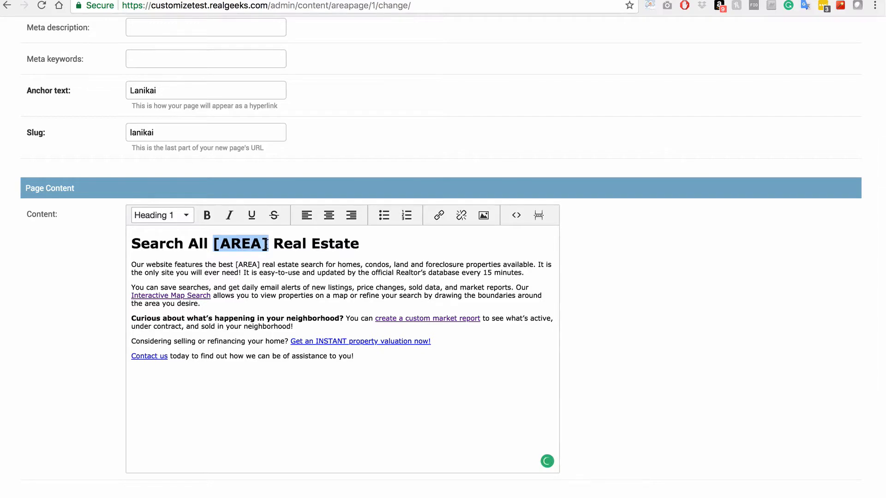
pyautogui.write('Lanikai')
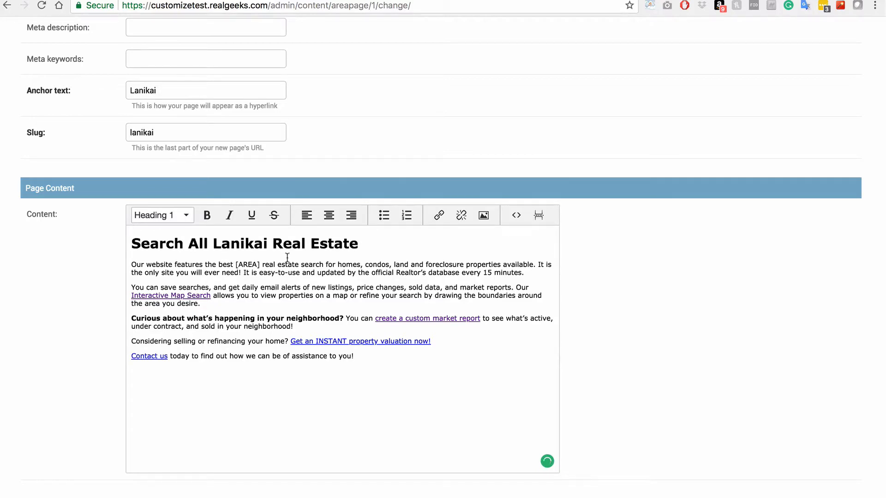
pyautogui.moveTo(261, 264); pyautogui.dragTo(236, 264)
pyautogui.write('Lanikai')
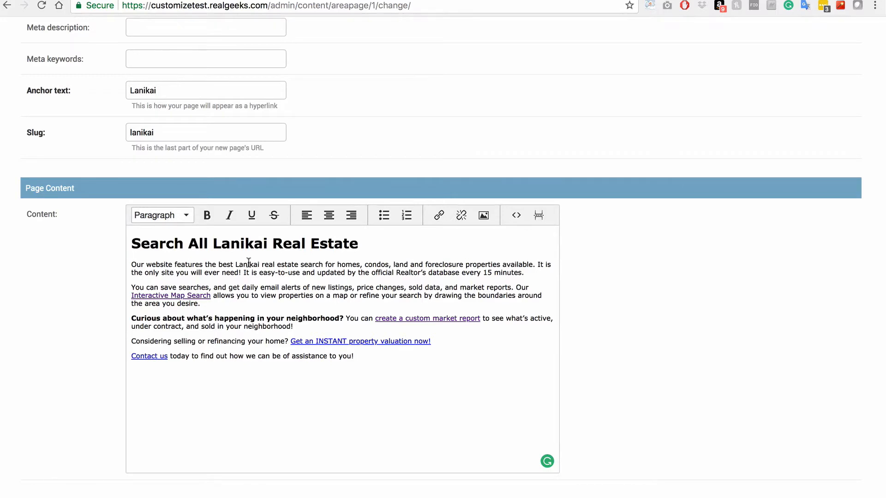
pyautogui.scroll(-5, 627, 330)
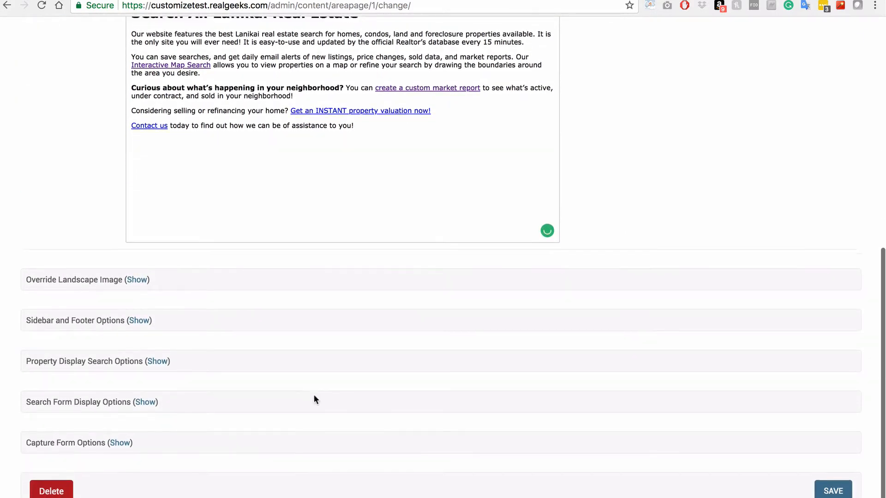
# Enter 'Search All Lanikai Real Estate' as the search header and open the search defaults settings
pyautogui.scroll(-1, 314, 394)
pyautogui.click(146, 383)
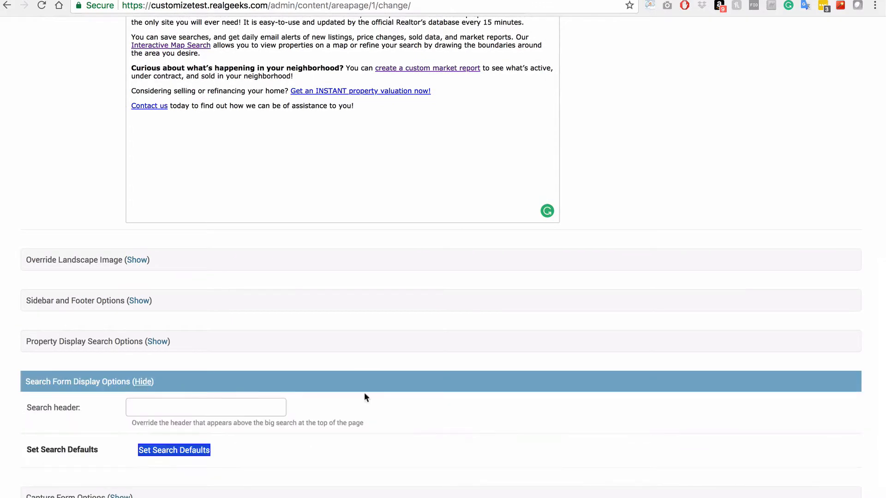
pyautogui.scroll(-2, 445, 408)
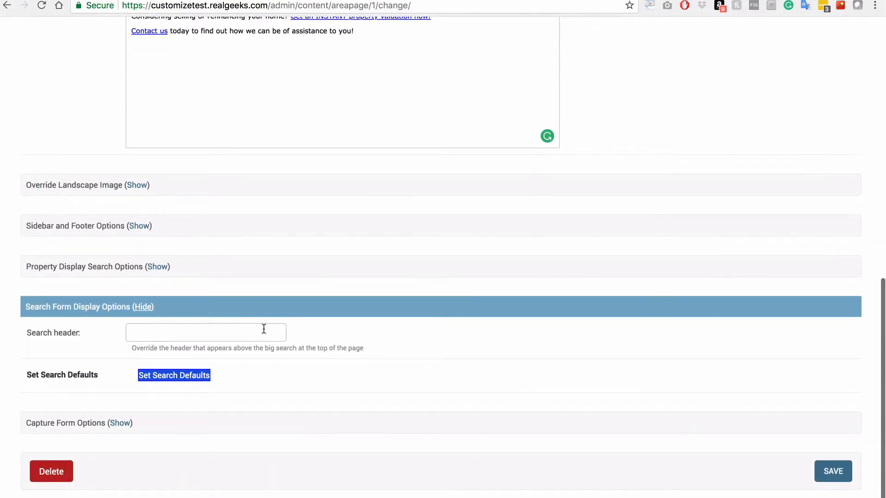
pyautogui.click(263, 328)
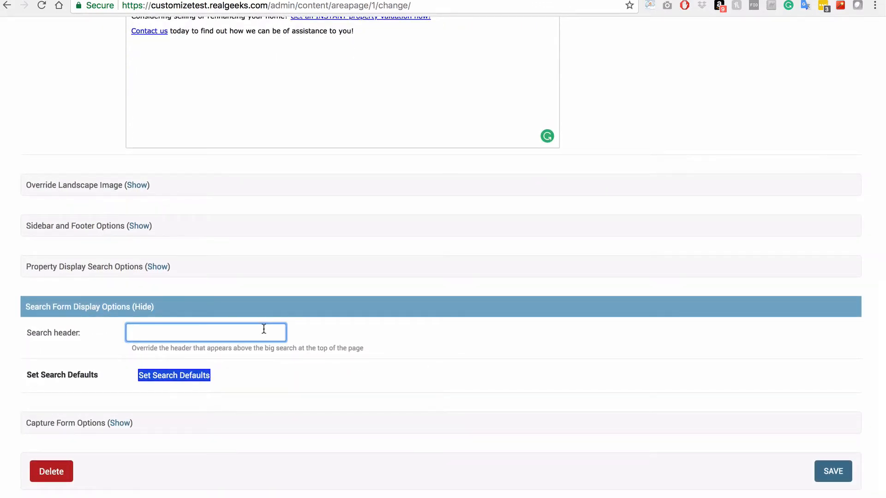
pyautogui.write('Search All Lanikai Real Estate')
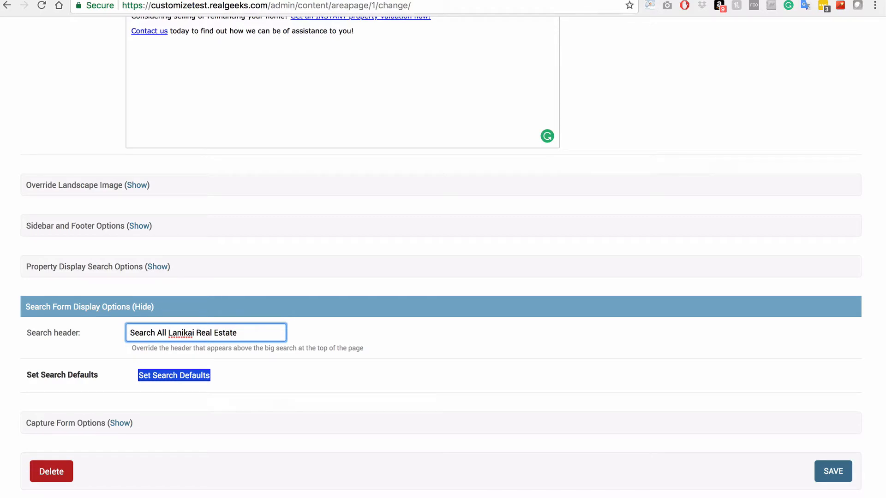
pyautogui.click(173, 374)
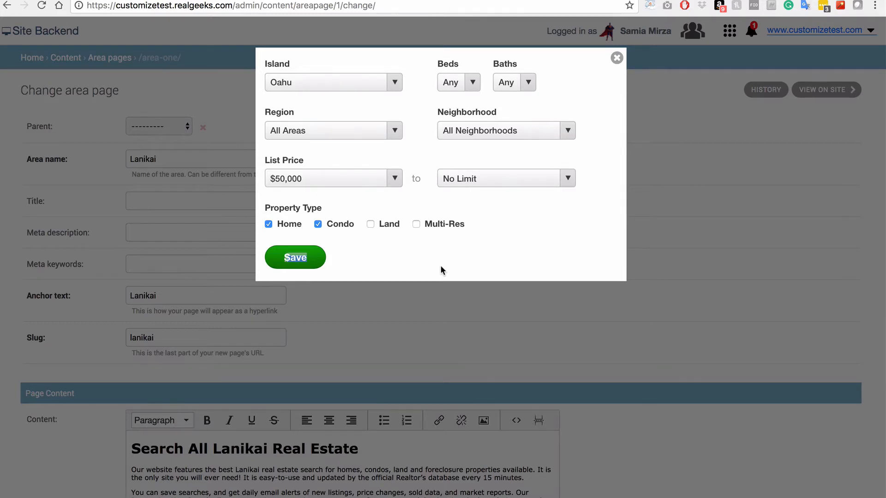
# Set the search defaults to Region Kailua and Neighborhood Lanikai, then save the Lanikai page
pyautogui.click(395, 130)
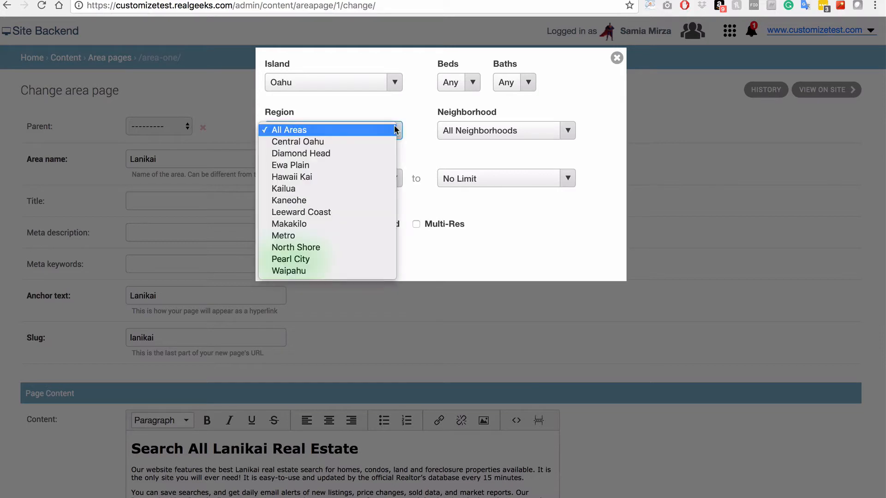
pyautogui.click(386, 188)
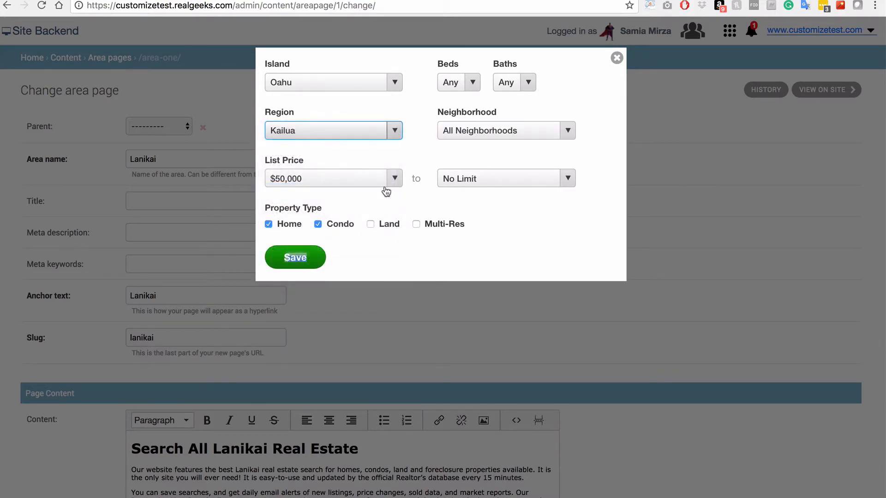
pyautogui.click(469, 131)
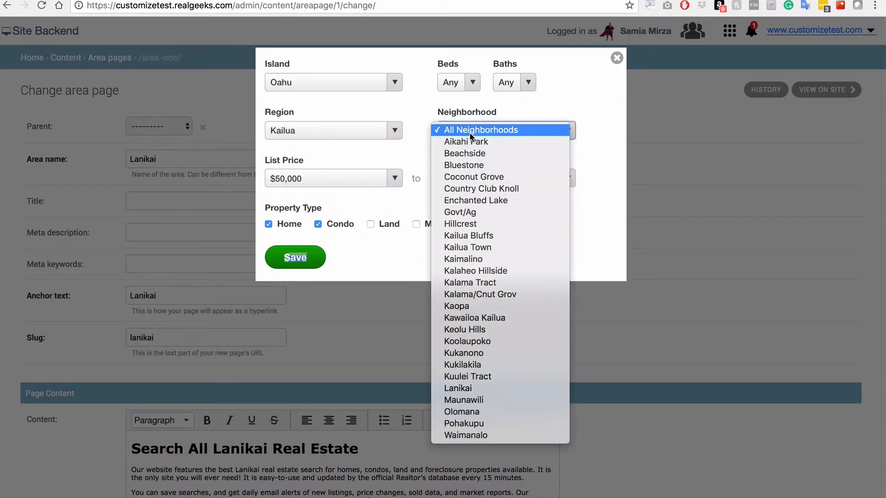
pyautogui.click(472, 388)
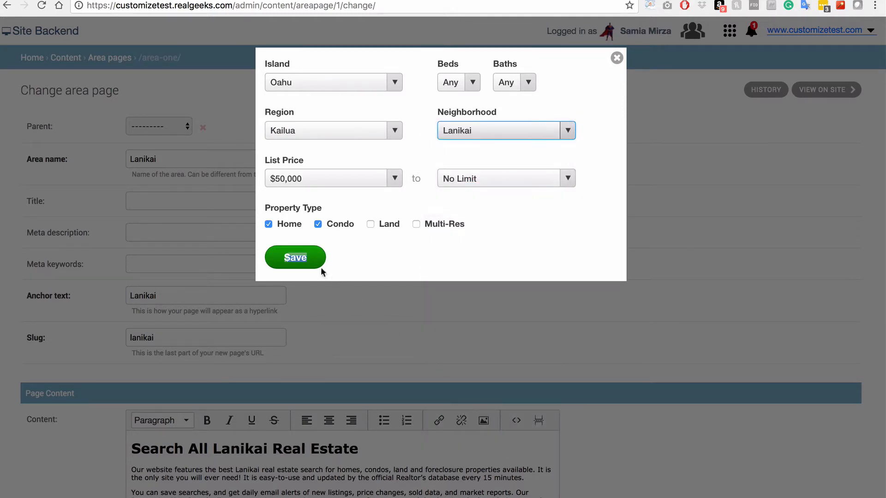
pyautogui.click(298, 257)
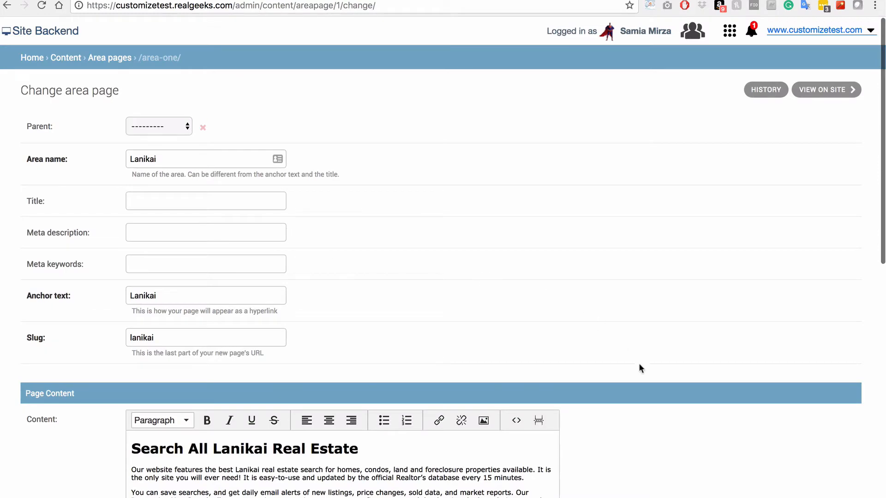
pyautogui.scroll(-6, 665, 410)
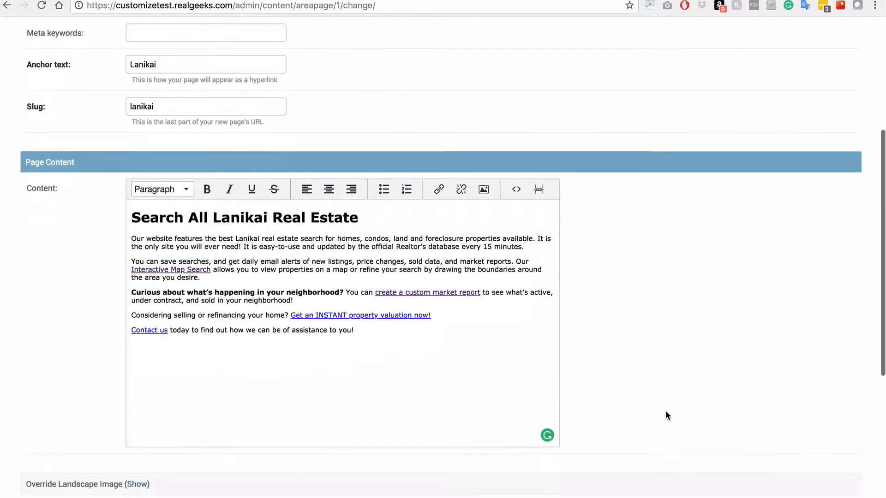
pyautogui.scroll(-5, 665, 410)
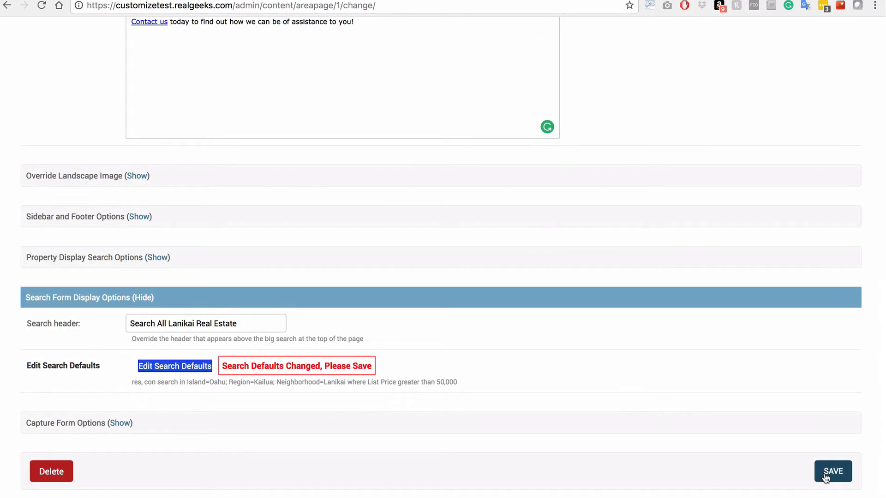
pyautogui.click(826, 475)
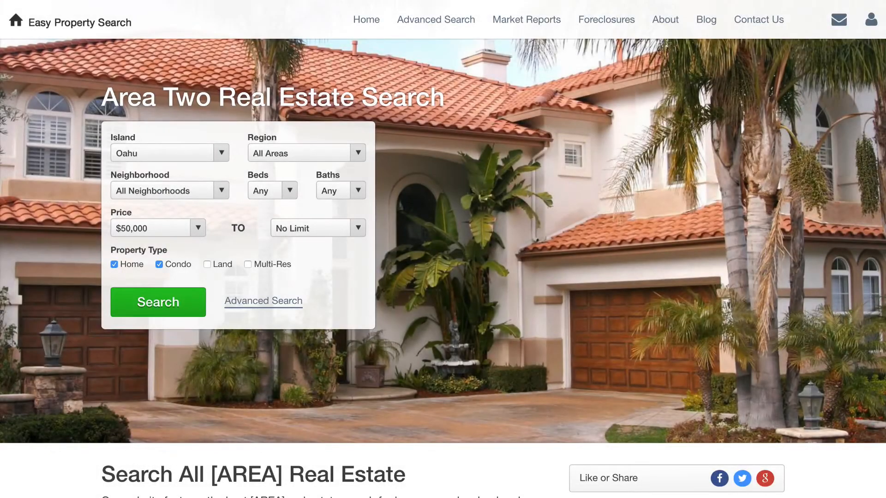
# Scroll down the Area Two Real Estate Search page on the live site
pyautogui.scroll(-2, 443, 249)
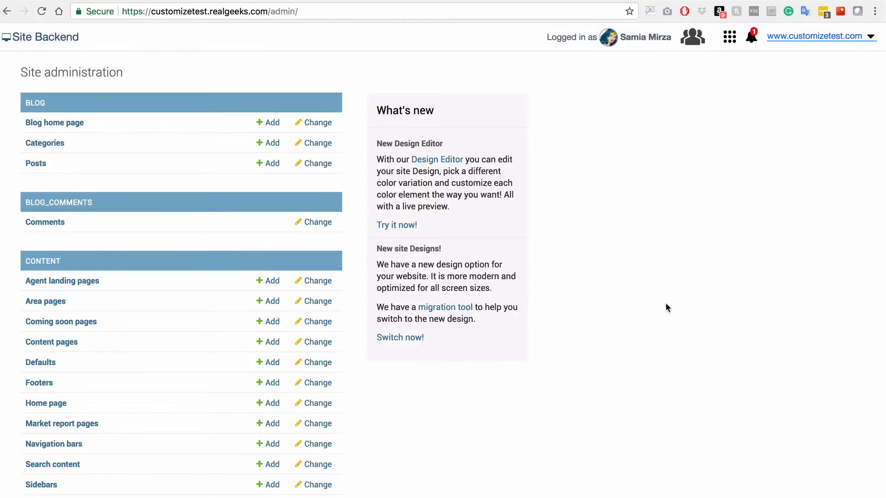
# Rename area-two to Hawaii Kai, with anchor text Hawaii Kai and slug hawaii-kai
pyautogui.click(41, 301)
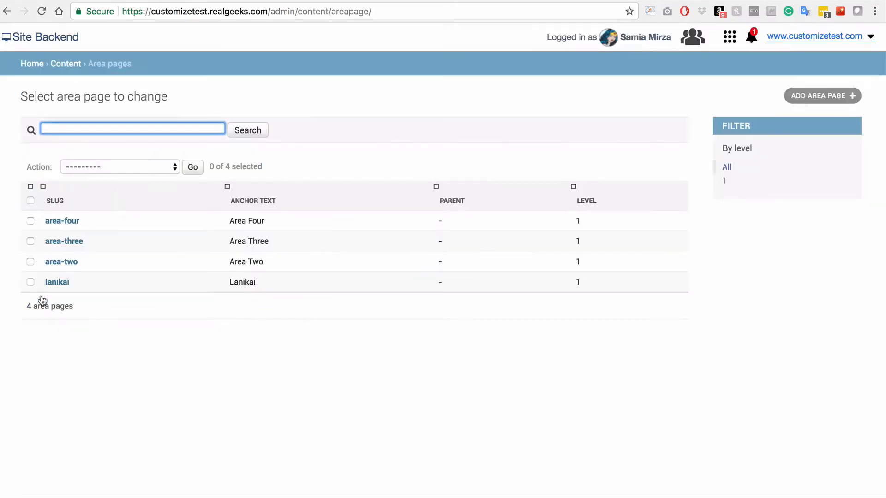
pyautogui.click(66, 263)
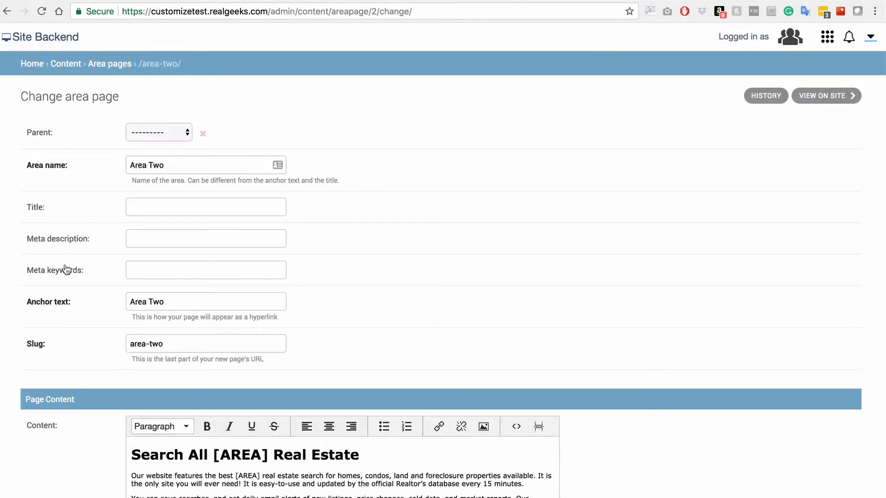
pyautogui.moveTo(170, 168); pyautogui.dragTo(125, 166)
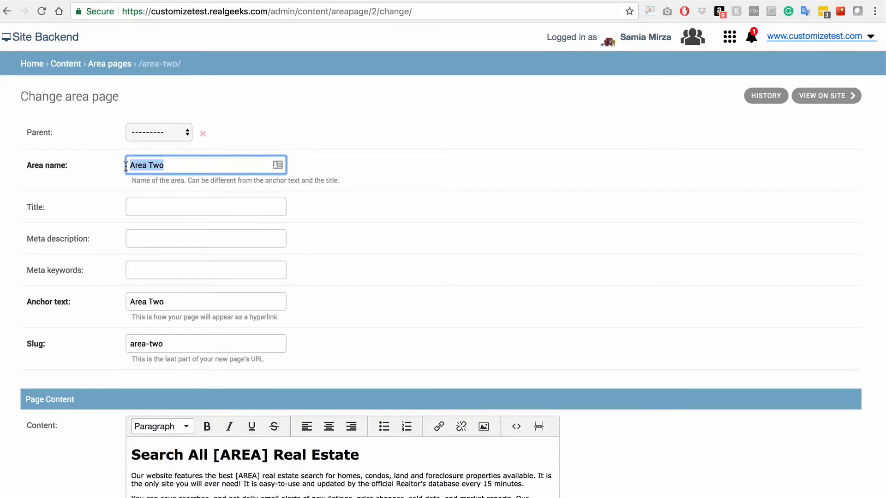
pyautogui.write('Hawaii Ka')
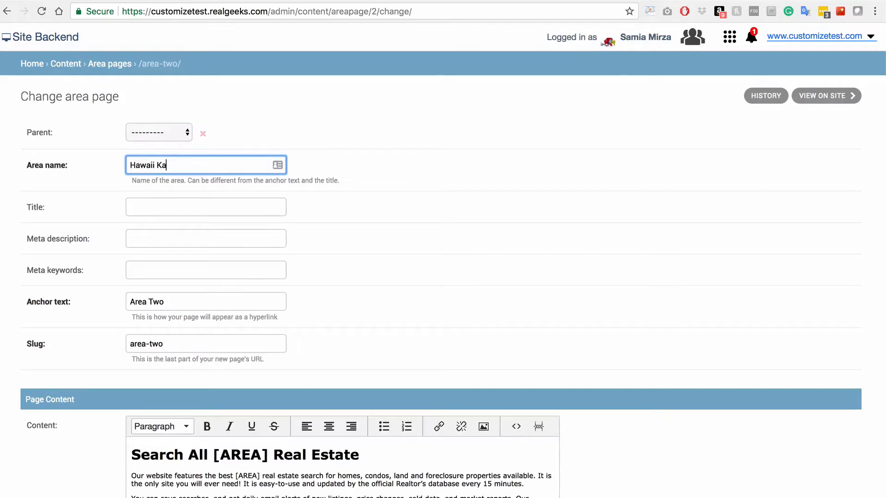
pyautogui.write('i')
pyautogui.moveTo(164, 301); pyautogui.dragTo(130, 302)
pyautogui.write('Ha')
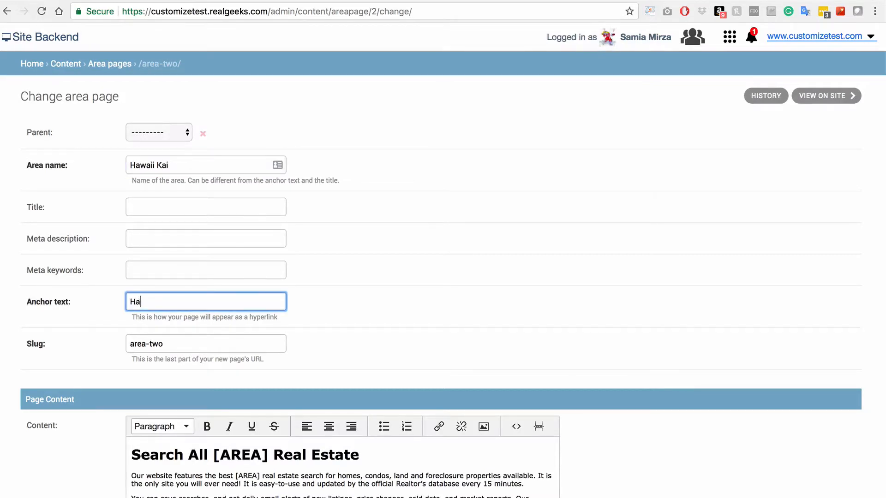
pyautogui.write('waii Kai')
pyautogui.press('Tab')
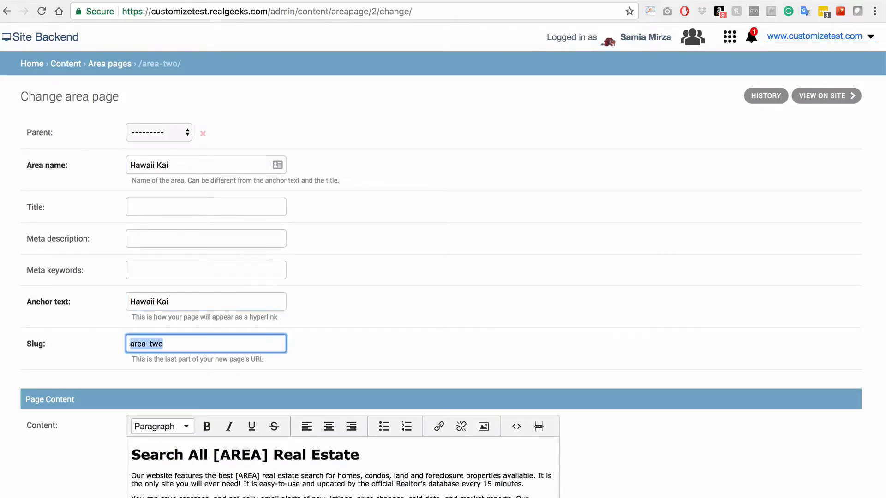
pyautogui.write('hawaii-kai')
pyautogui.click(671, 355)
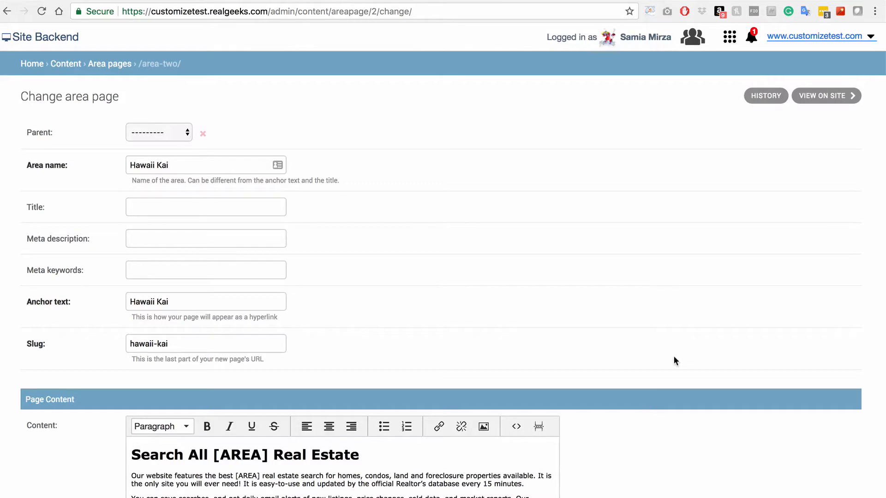
# Replace the [AREA] placeholders in the content heading and first paragraph with Hawaii Kai
pyautogui.scroll(-5, 673, 356)
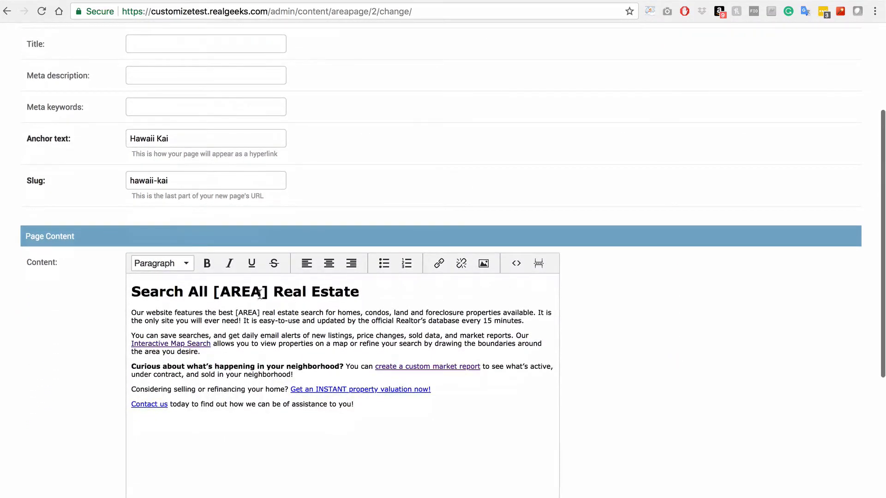
pyautogui.click(261, 292)
pyautogui.moveTo(269, 292); pyautogui.dragTo(212, 292)
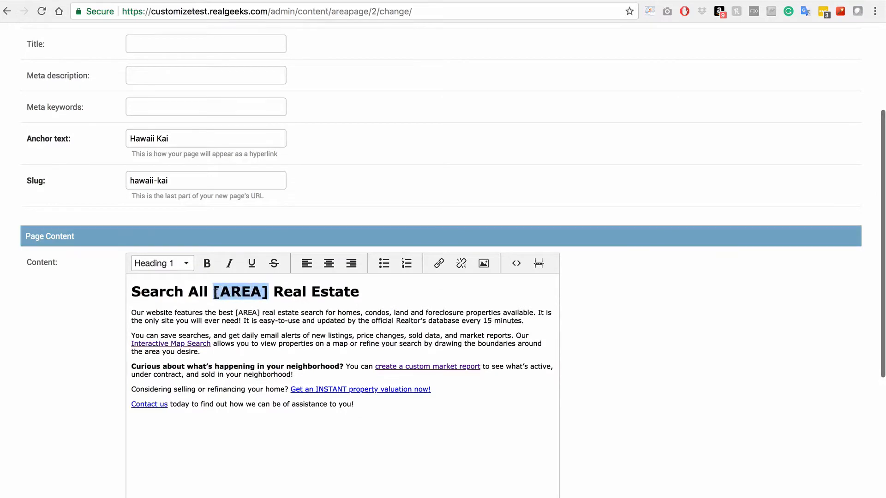
pyautogui.write('Hawaii Kai')
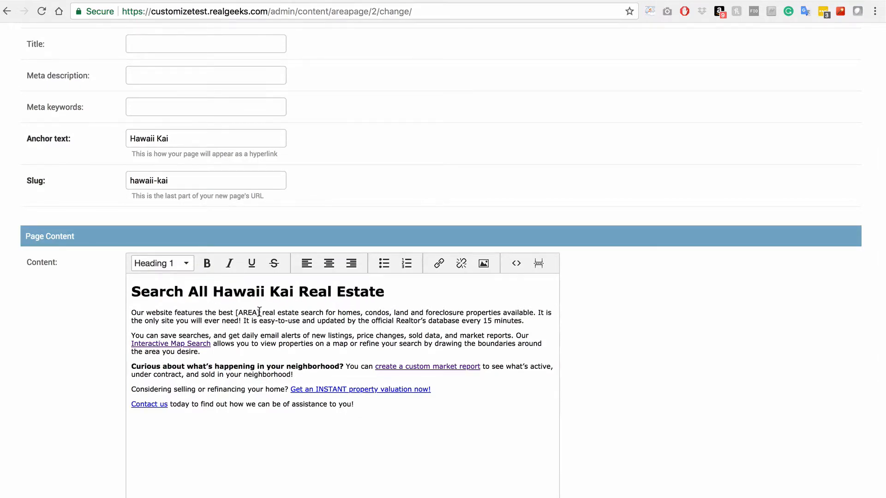
pyautogui.moveTo(260, 313); pyautogui.dragTo(236, 313)
pyautogui.write('Hawaii K')
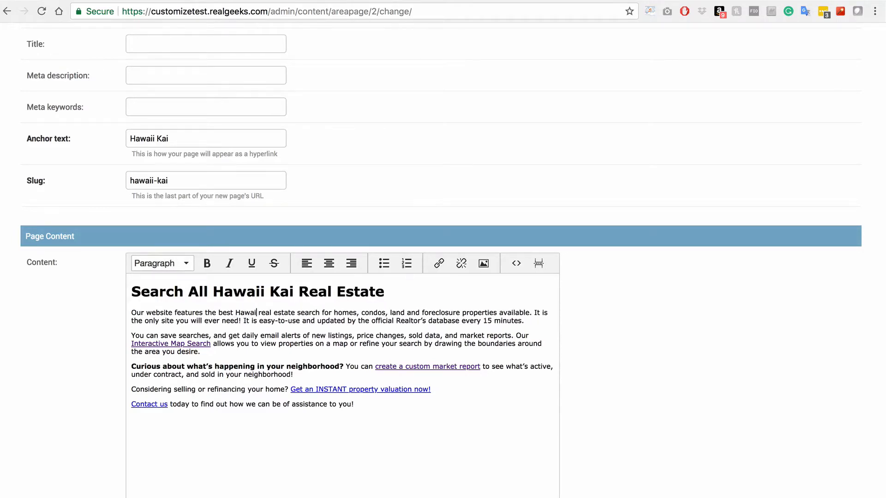
pyautogui.write('ai')
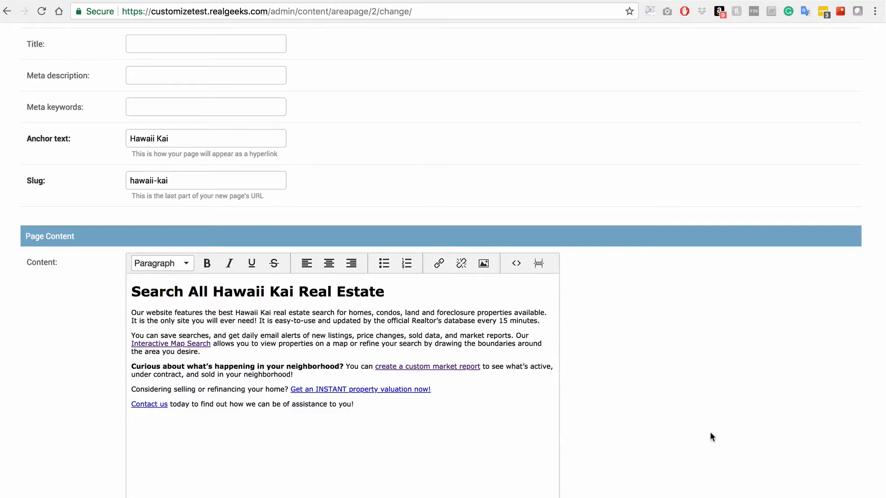
pyautogui.scroll(-6, 710, 432)
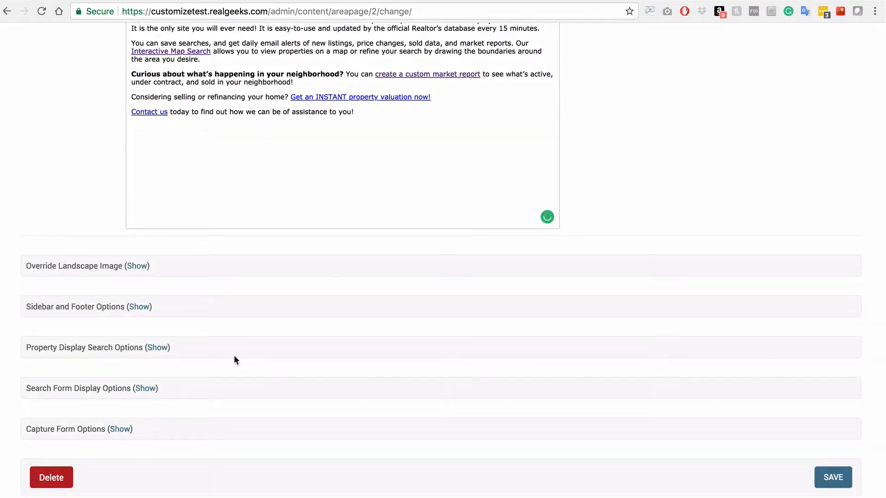
# Set the page's search header to 'Search All Hawaii Kai Real Estate'
pyautogui.click(145, 388)
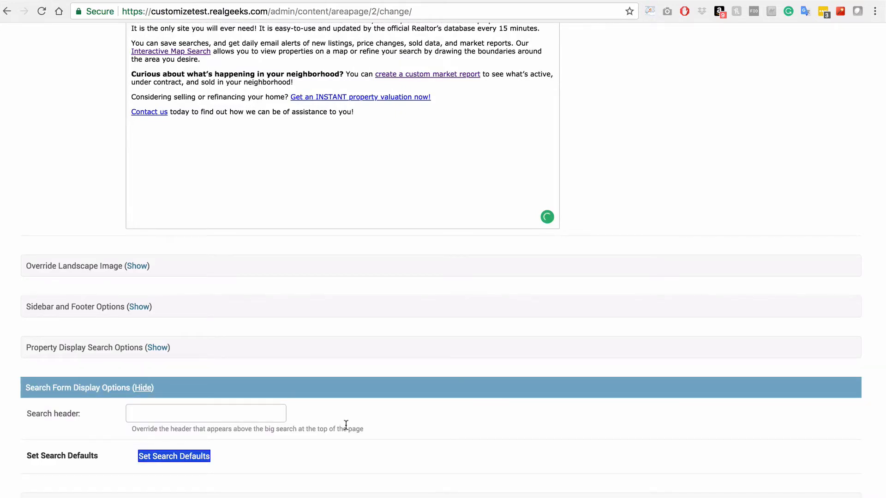
pyautogui.scroll(-2, 366, 430)
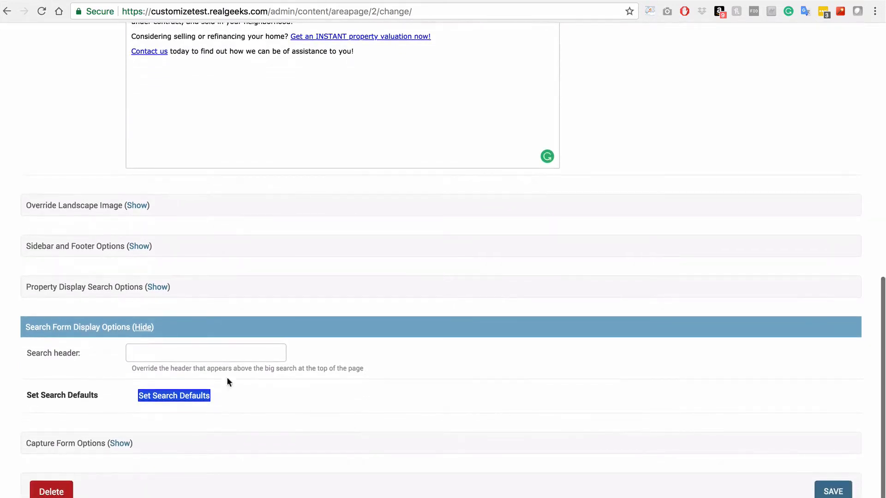
pyautogui.click(155, 361)
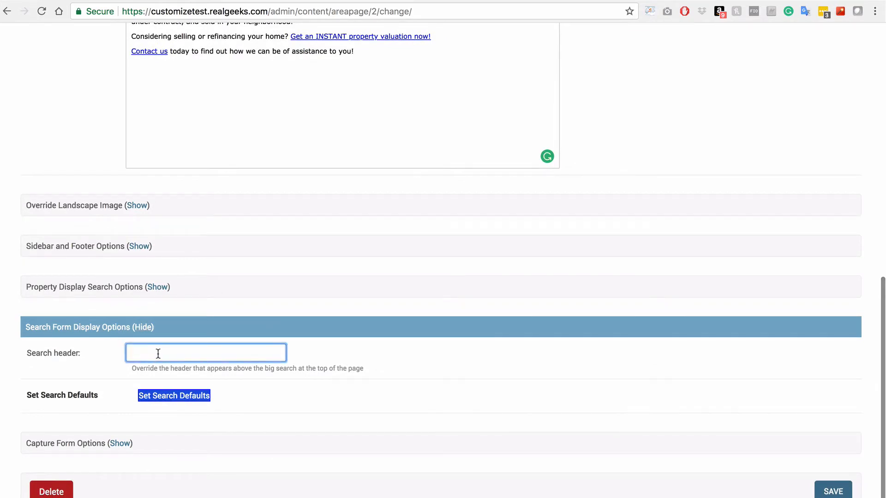
pyautogui.write('Search All ')
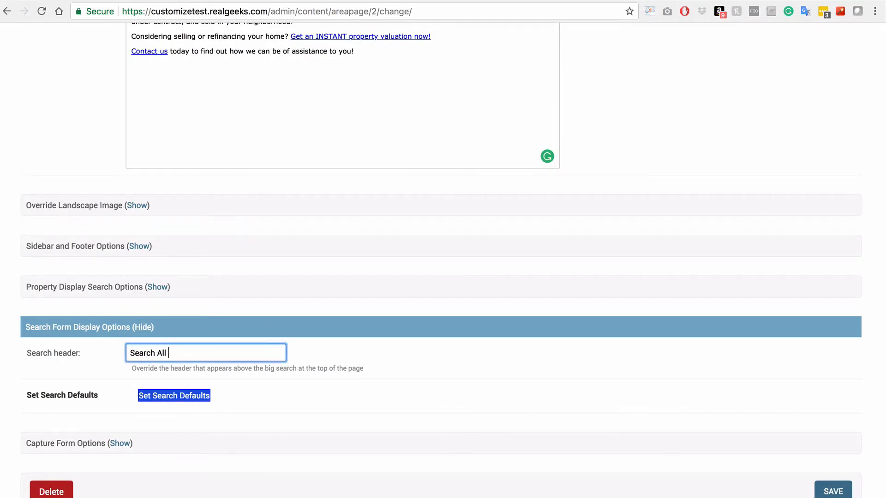
pyautogui.write('Hawaii Kai Real Estate')
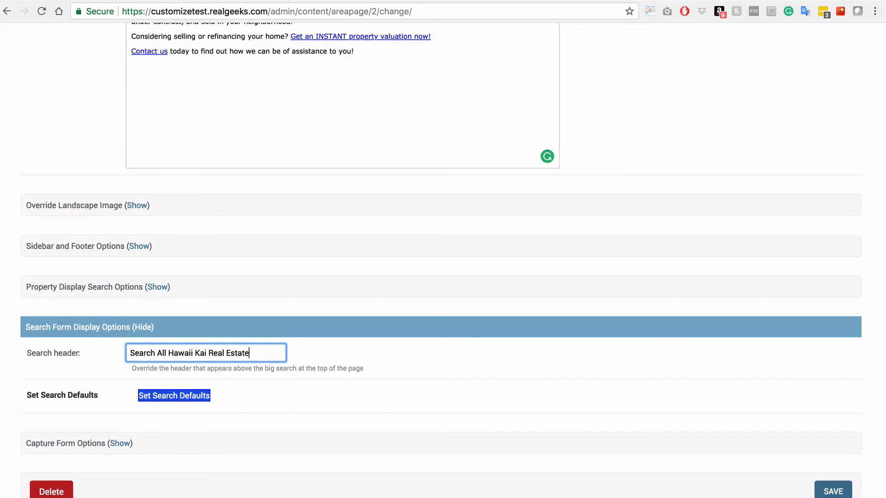
# Make Hawaii Kai the default search region and save the search defaults
pyautogui.click(143, 400)
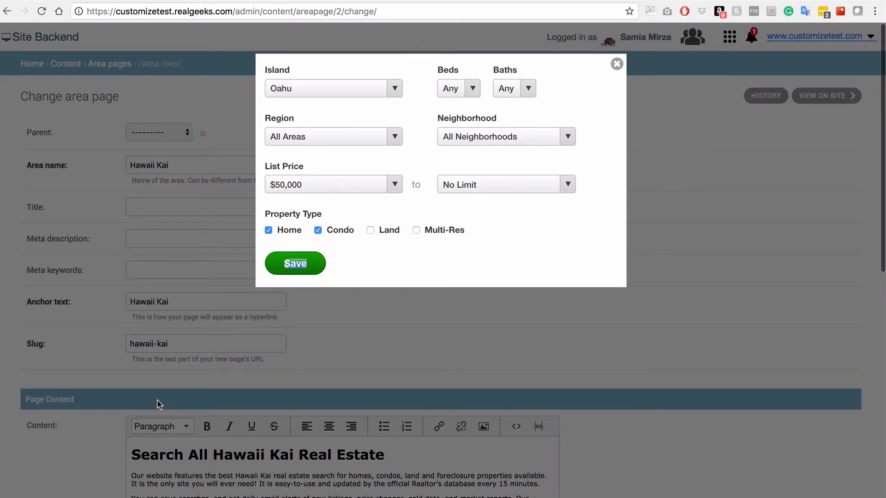
pyautogui.click(373, 136)
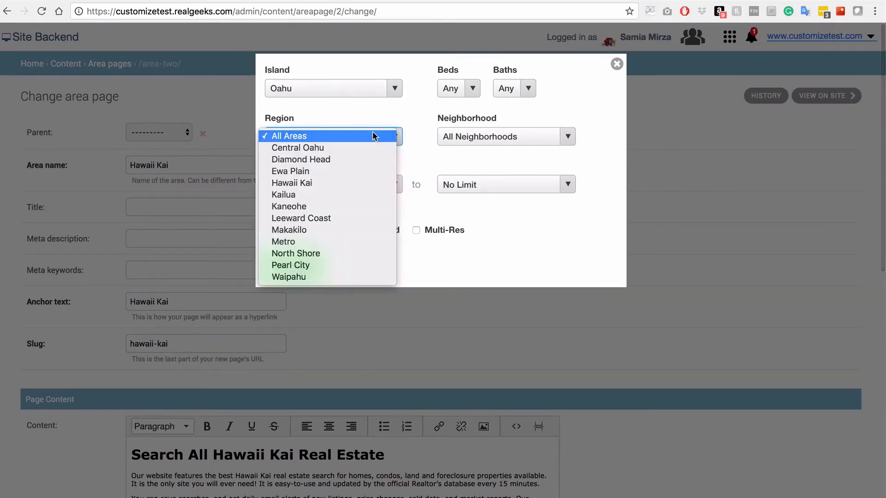
pyautogui.click(366, 183)
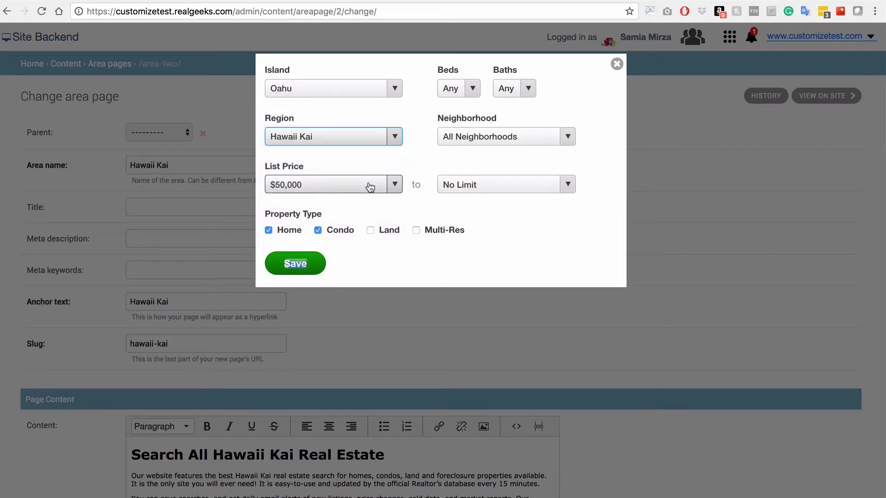
pyautogui.click(312, 271)
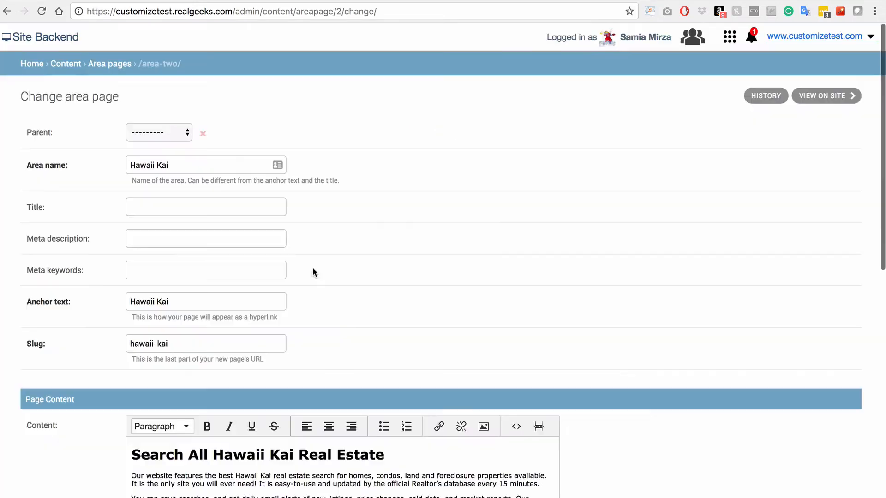
pyautogui.scroll(-4, 687, 472)
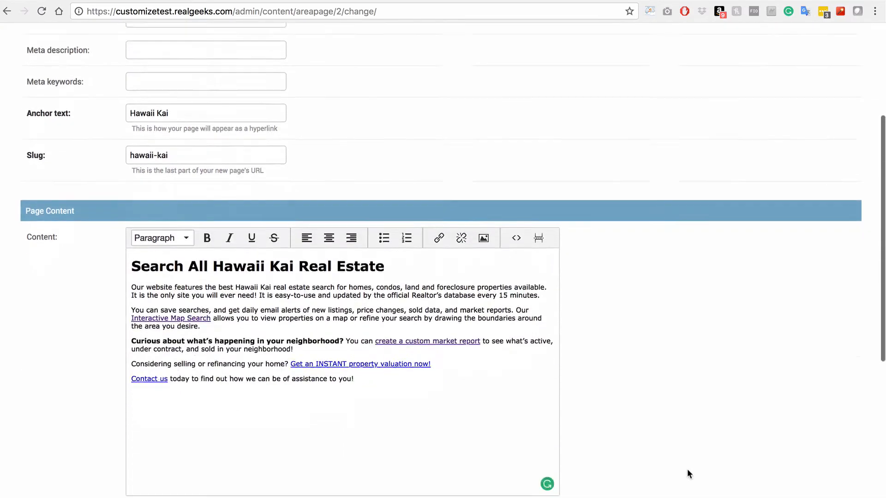
# Scroll down the live Hawaii Kai page to review its content and search box
pyautogui.scroll(-8, 687, 469)
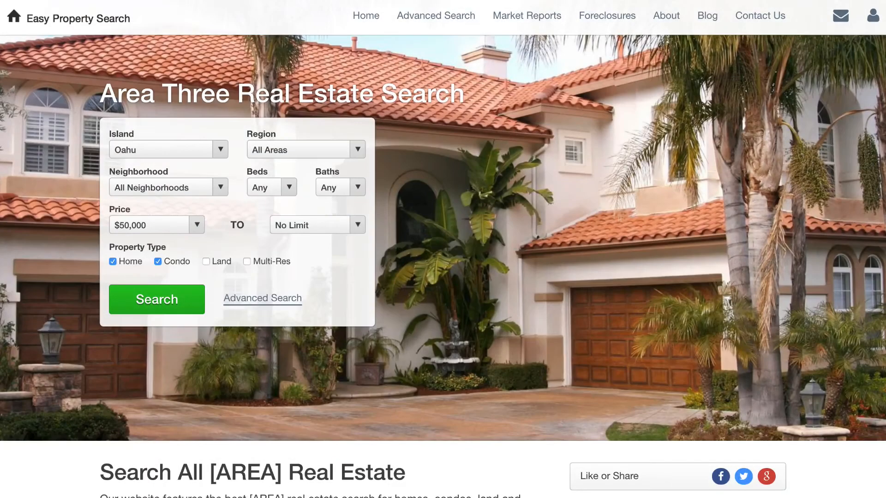
pyautogui.scroll(-2, 443, 249)
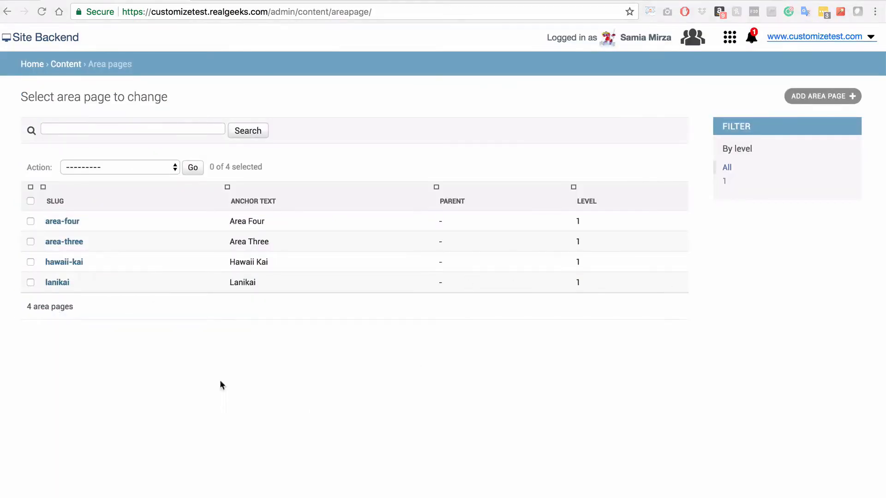
# On area-three, set the area name and anchor text to Diamond Head and the slug to diamond-head
pyautogui.click(66, 242)
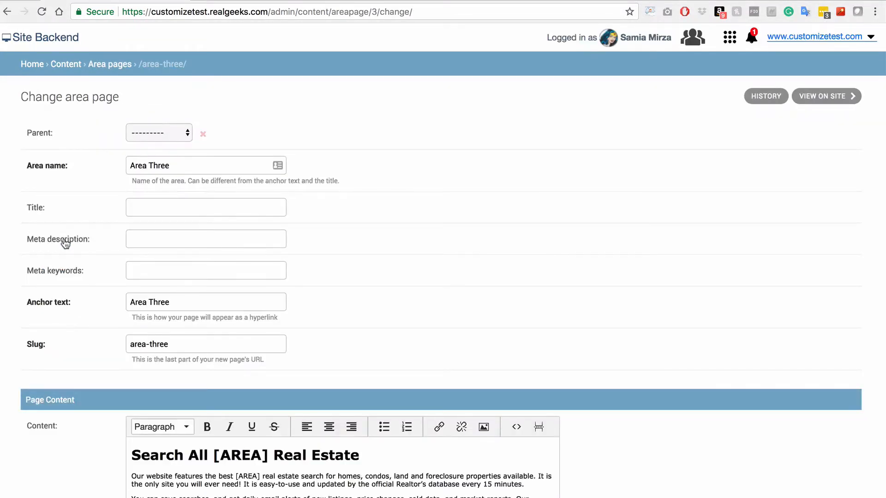
pyautogui.click(276, 166)
pyautogui.press('super+a')
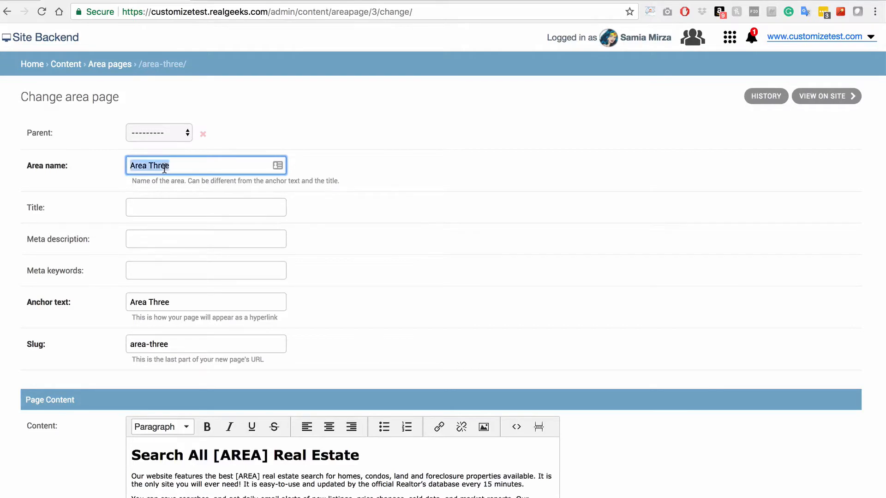
pyautogui.write('Diamond Head')
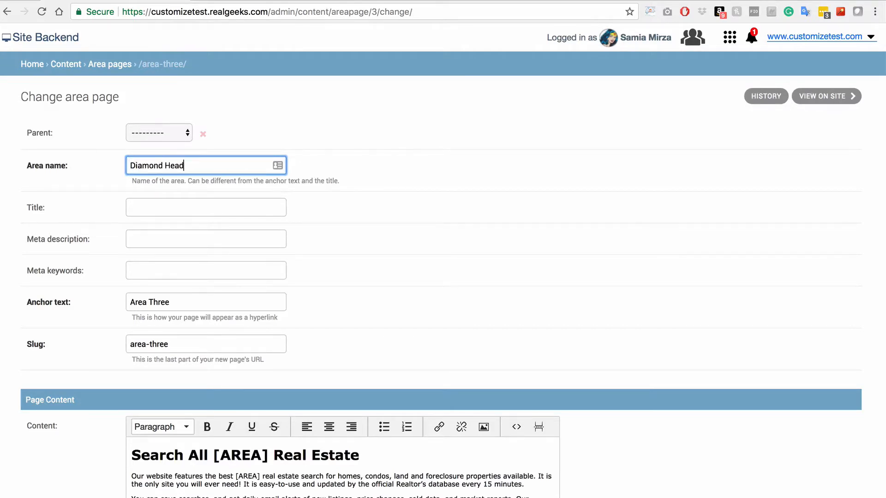
pyautogui.moveTo(204, 303); pyautogui.dragTo(126, 302)
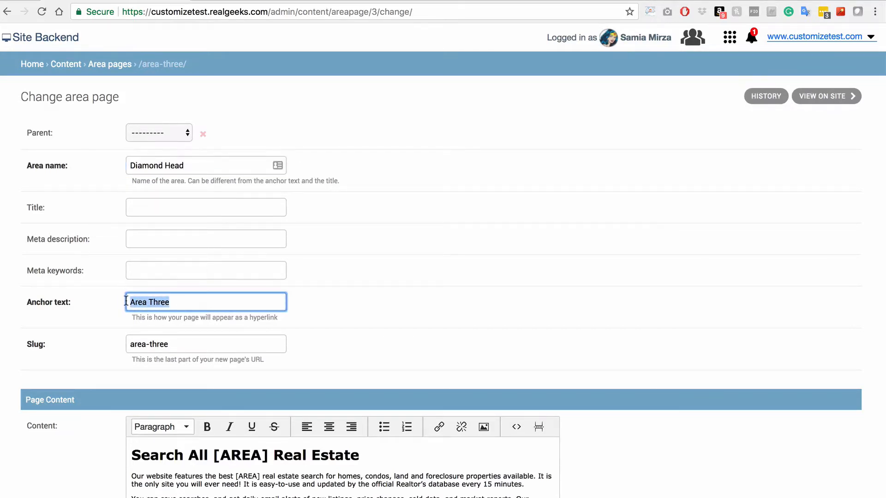
pyautogui.write('Diamond Head')
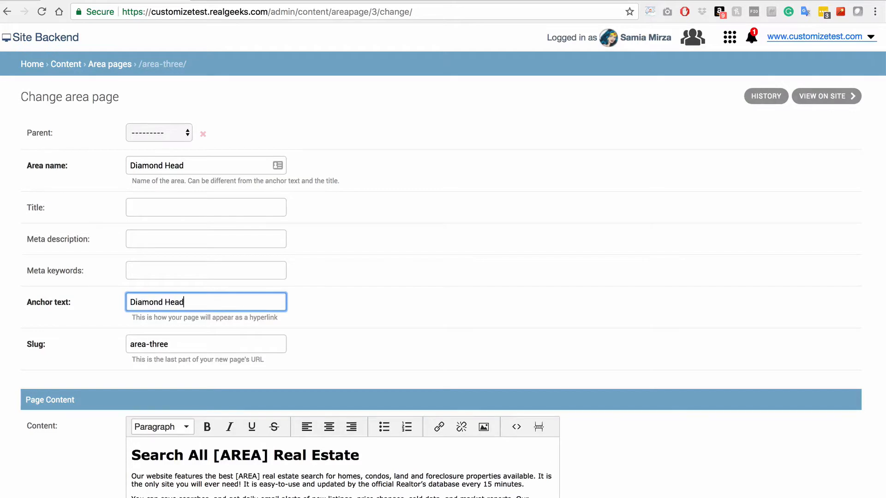
pyautogui.press('Tab')
pyautogui.write('diamond-he')
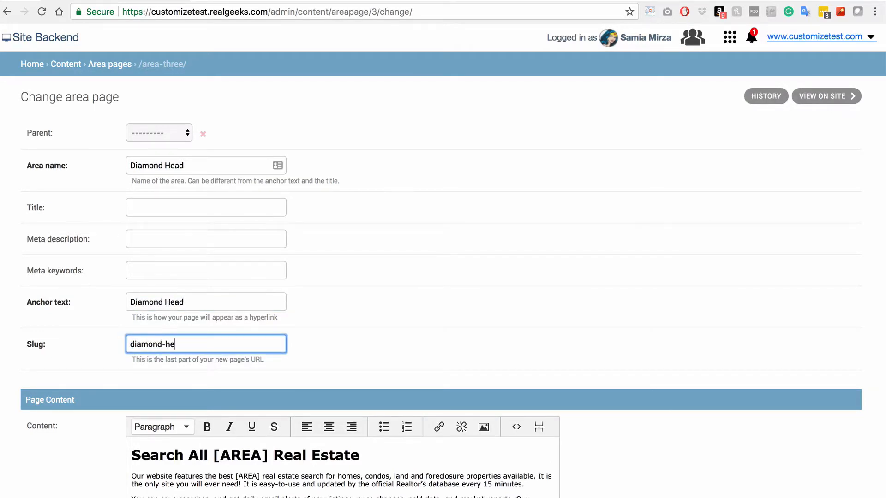
pyautogui.write('ad')
pyautogui.click(647, 457)
# Replace [AREA] with Diamond Head in the page heading and first paragraph
pyautogui.scroll(-3, 647, 457)
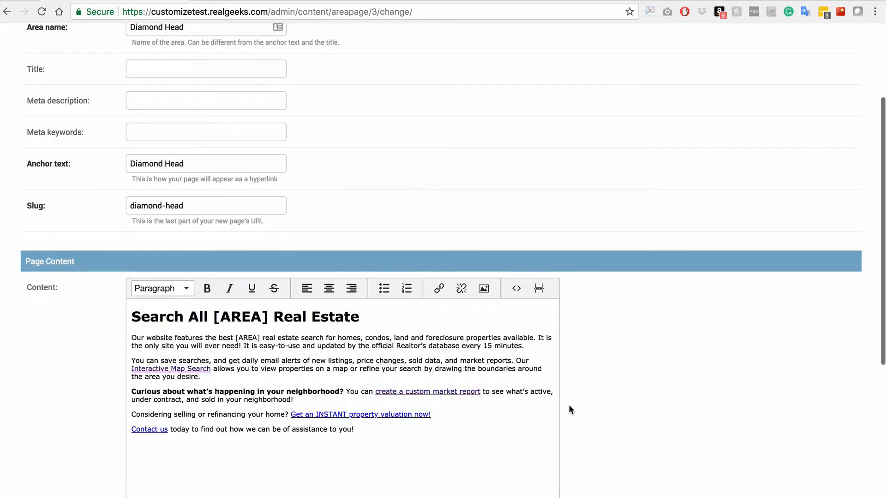
pyautogui.moveTo(262, 316); pyautogui.dragTo(212, 316)
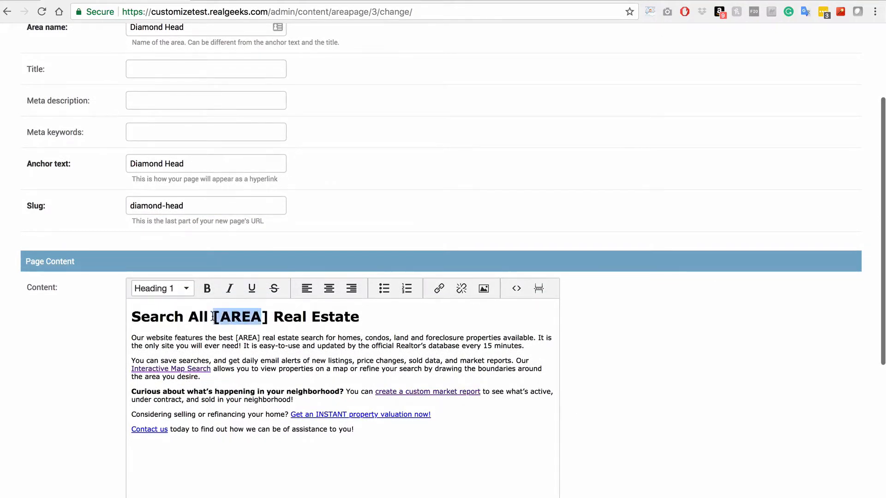
pyautogui.press('BackSpace')
pyautogui.press('Delete')
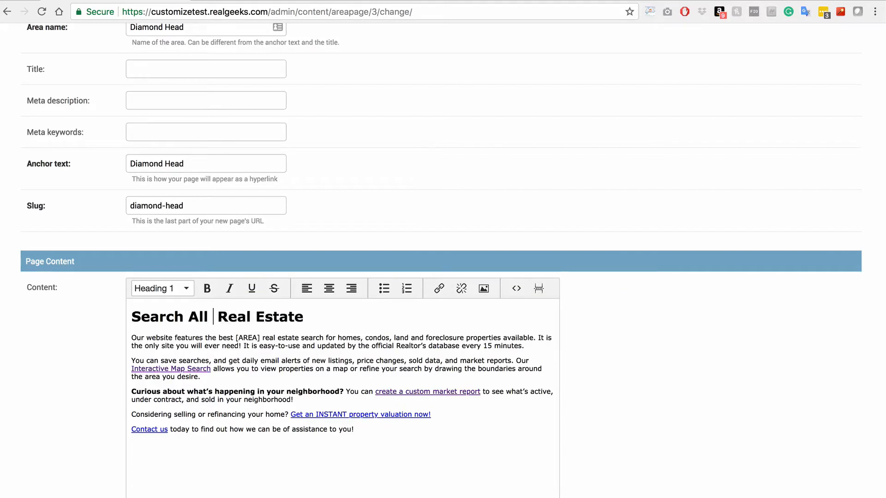
pyautogui.write('Diamond Head')
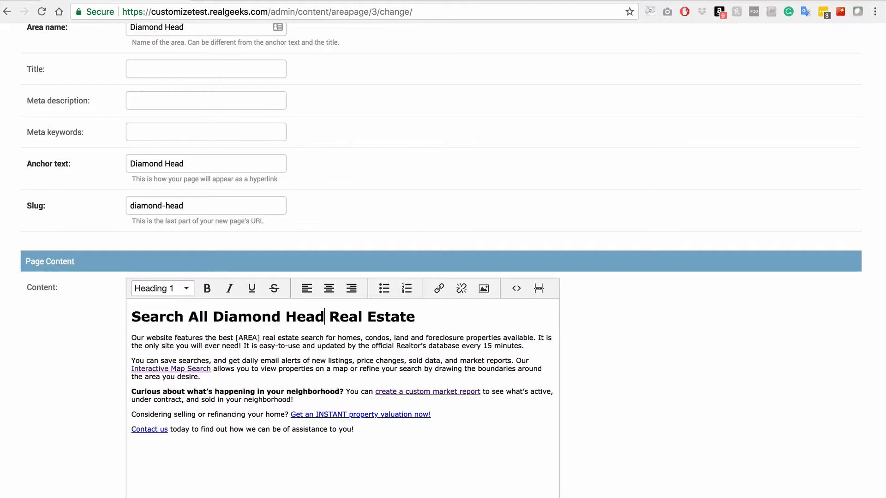
pyautogui.moveTo(260, 338); pyautogui.dragTo(236, 338)
pyautogui.write('Diamond Head')
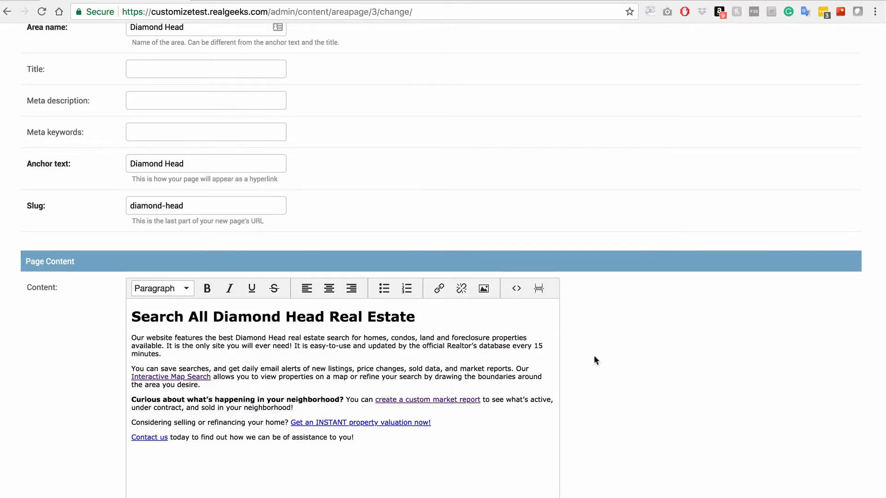
pyautogui.scroll(-6, 594, 360)
pyautogui.click(144, 431)
pyautogui.scroll(-1, 152, 427)
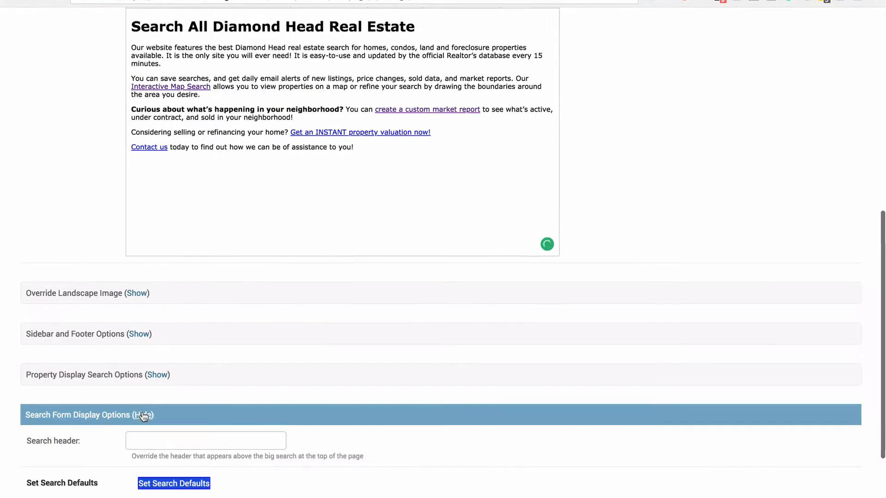
# Set the search header to 'Search All Diamond Head Real Estate' and the default search region to Diamond Head
pyautogui.click(166, 433)
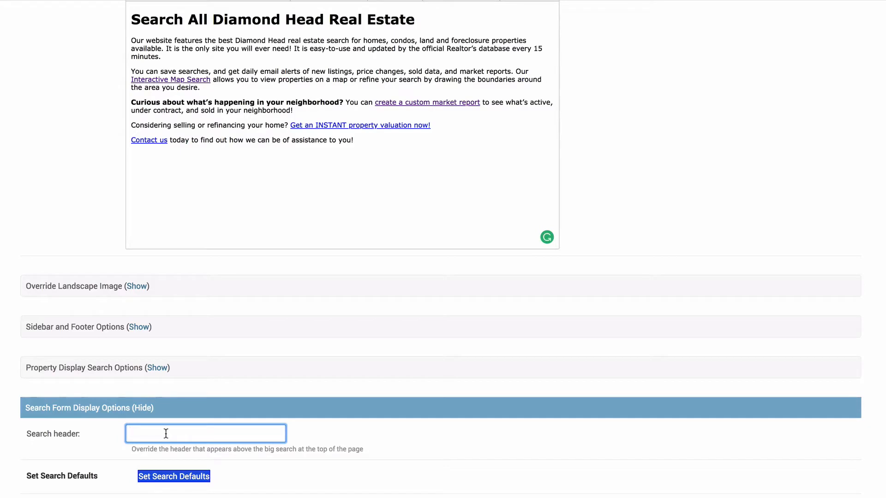
pyautogui.write('Search All Diamond Head Real Estate')
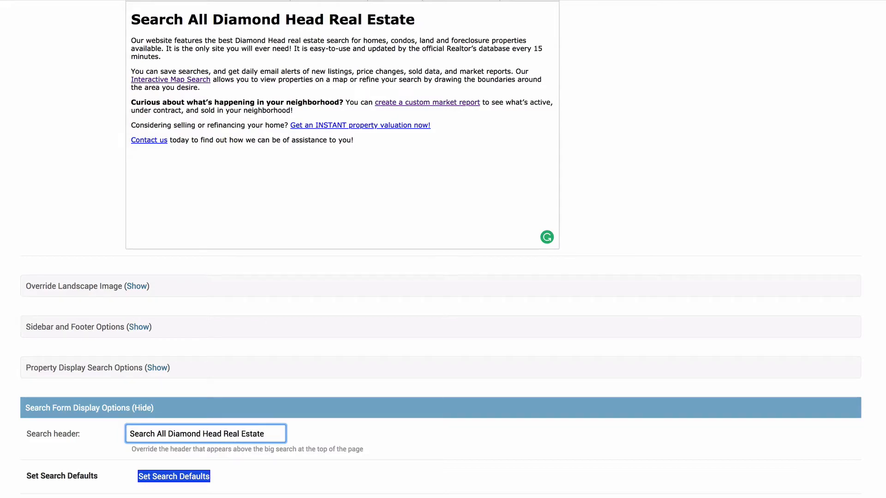
pyautogui.click(189, 477)
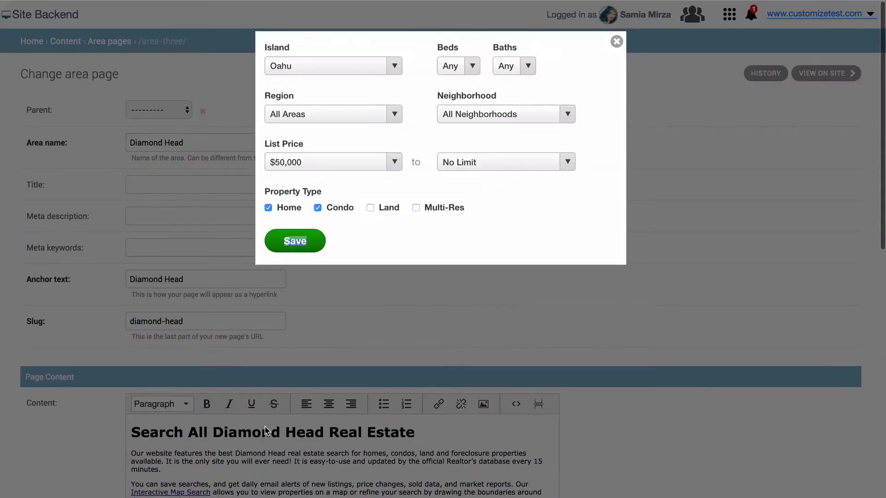
pyautogui.click(352, 114)
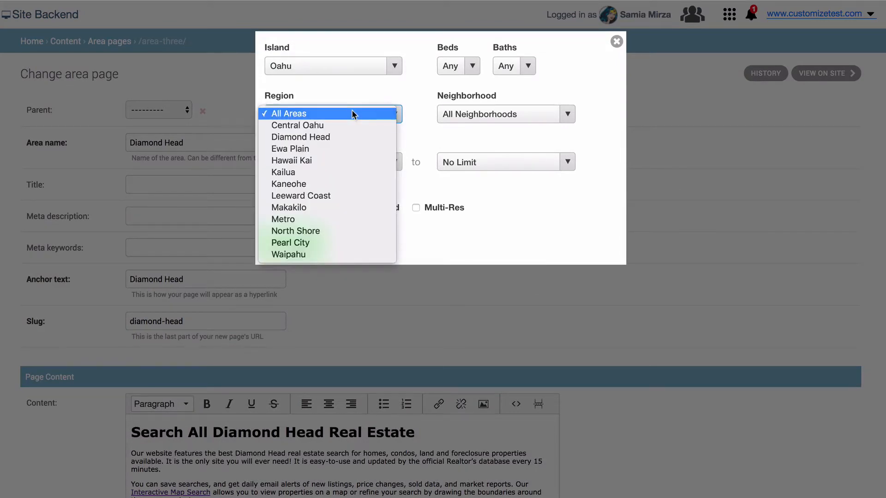
pyautogui.click(348, 137)
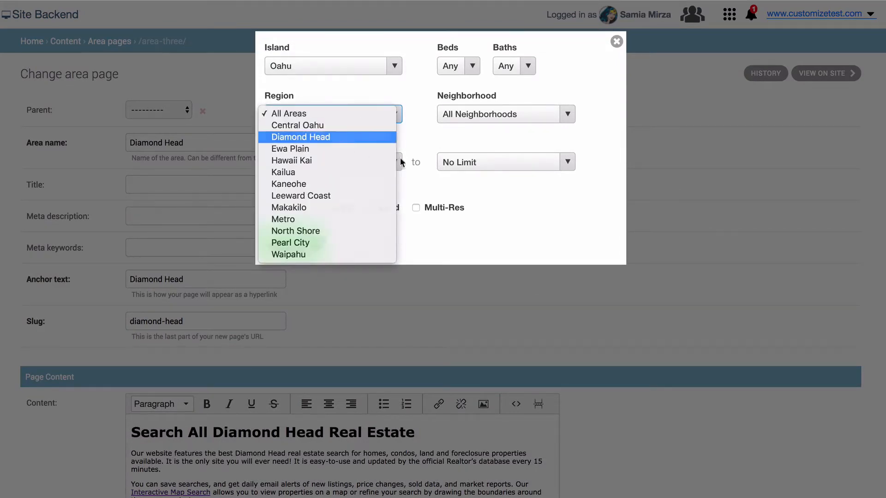
pyautogui.click(287, 238)
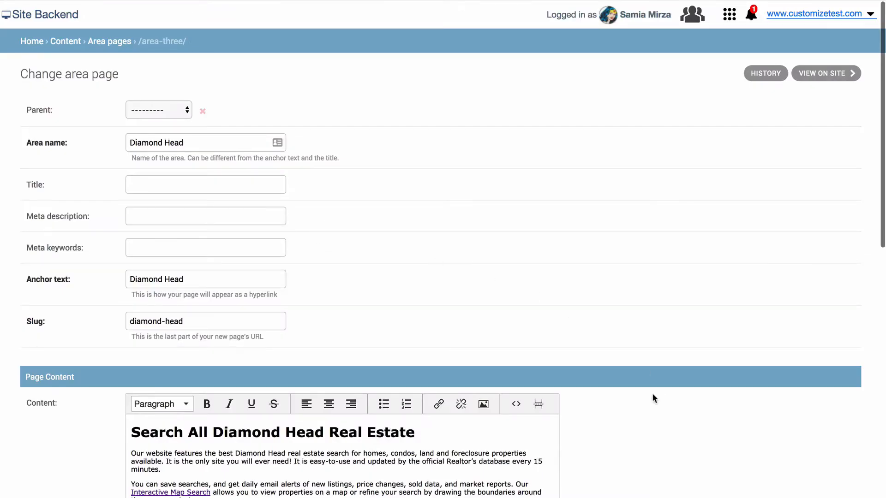
pyautogui.scroll(-12, 647, 394)
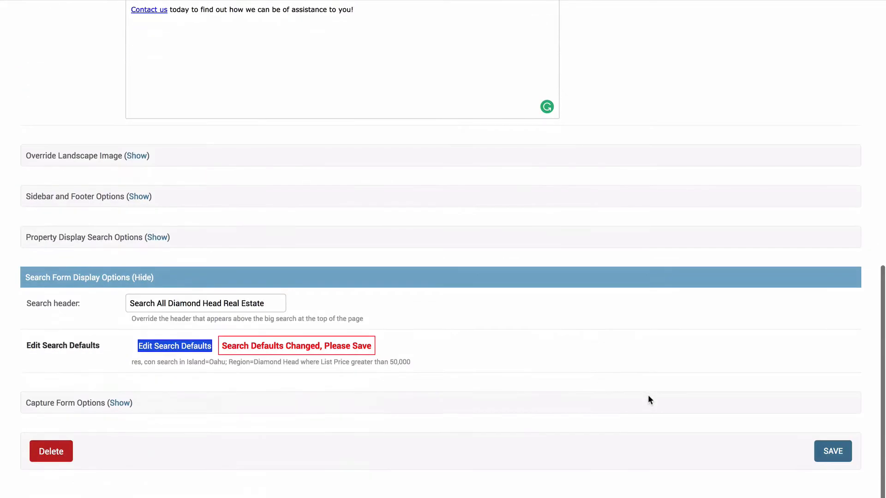
# Save the Diamond Head page, review it live, then open area-four from the area pages list
pyautogui.click(814, 456)
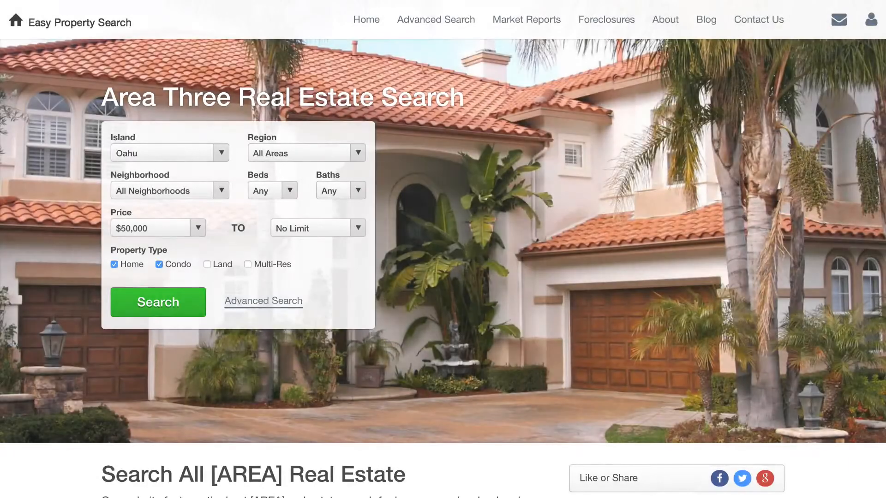
pyautogui.scroll(-2, 443, 249)
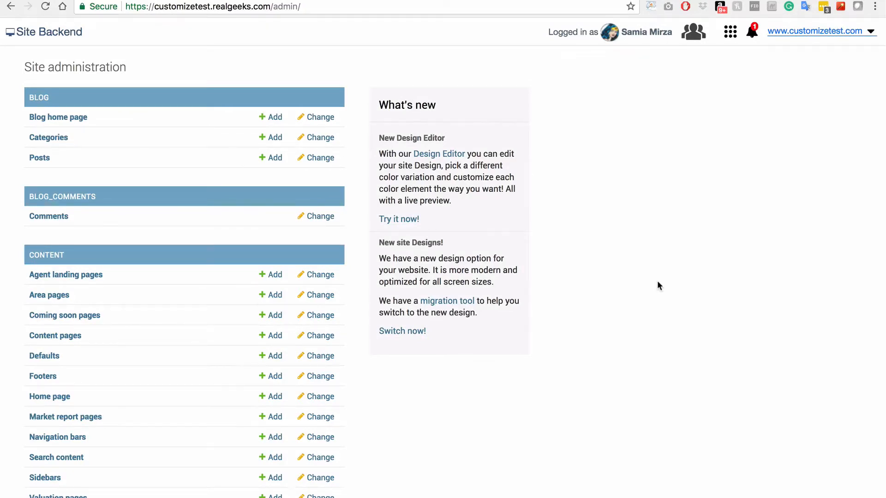
pyautogui.click(51, 296)
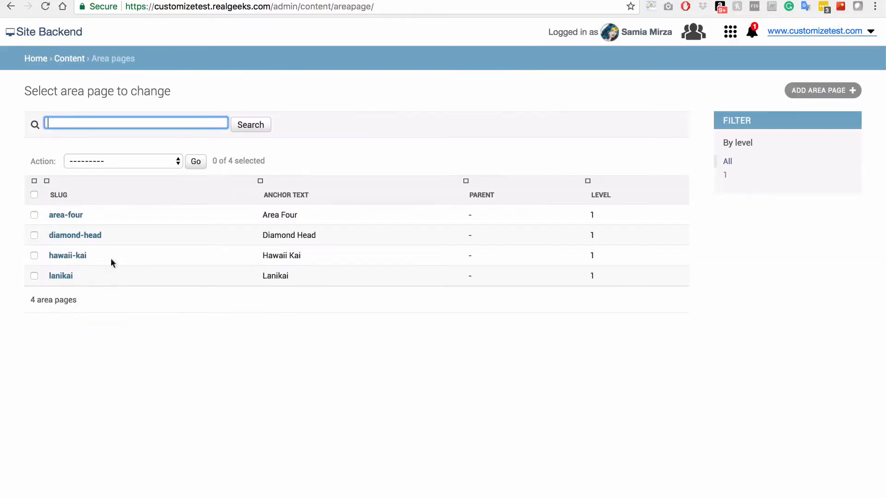
pyautogui.click(75, 219)
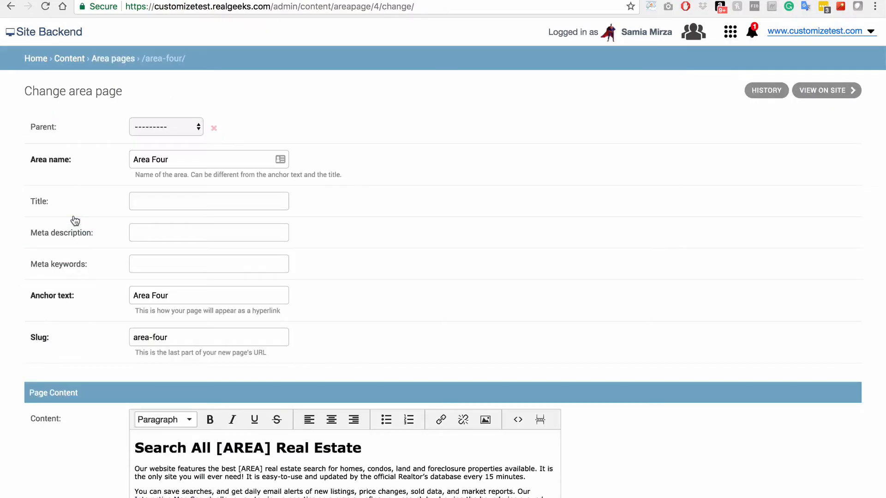
# Set the area name and anchor text to North Shore and the slug to north-shore
pyautogui.click(174, 164)
pyautogui.tripleClick(175, 165)
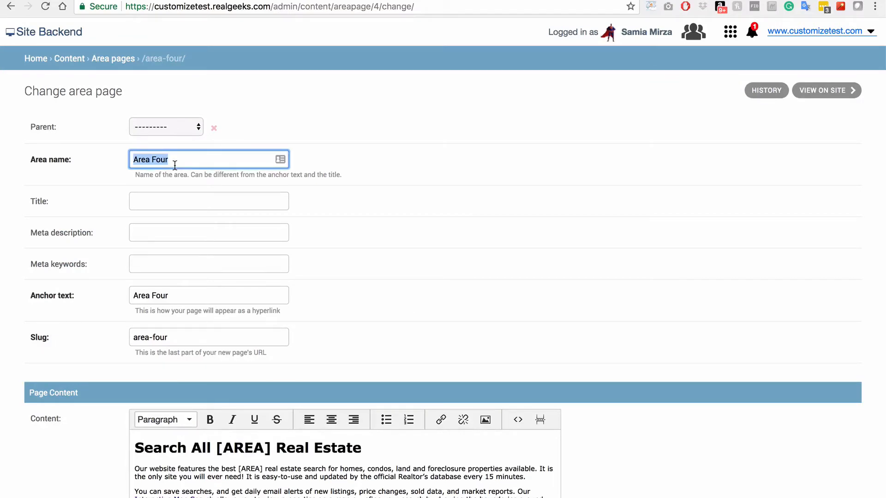
pyautogui.write('North Shore')
pyautogui.click(186, 290)
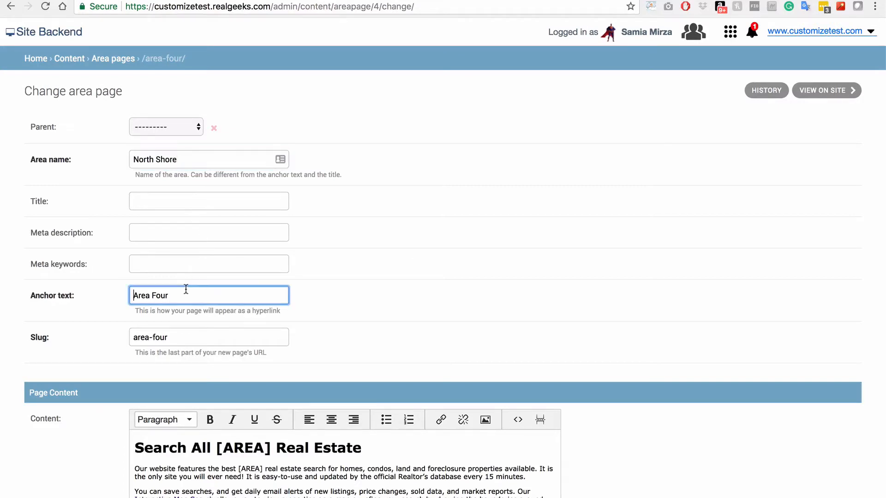
pyautogui.tripleClick(186, 289)
pyautogui.write('North Shore')
pyautogui.press('Tab')
pyautogui.write('north-shore')
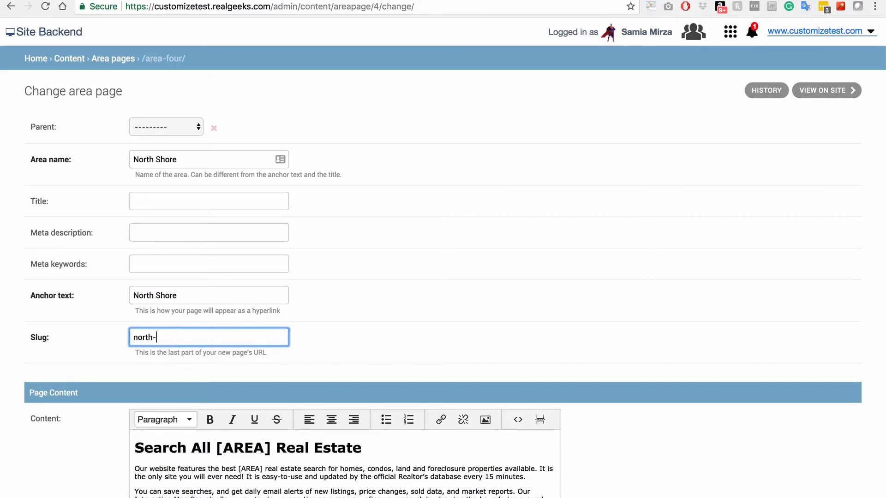
pyautogui.click(808, 458)
# Replace [AREA] with North Shore in the page heading and first paragraph
pyautogui.scroll(-3, 807, 456)
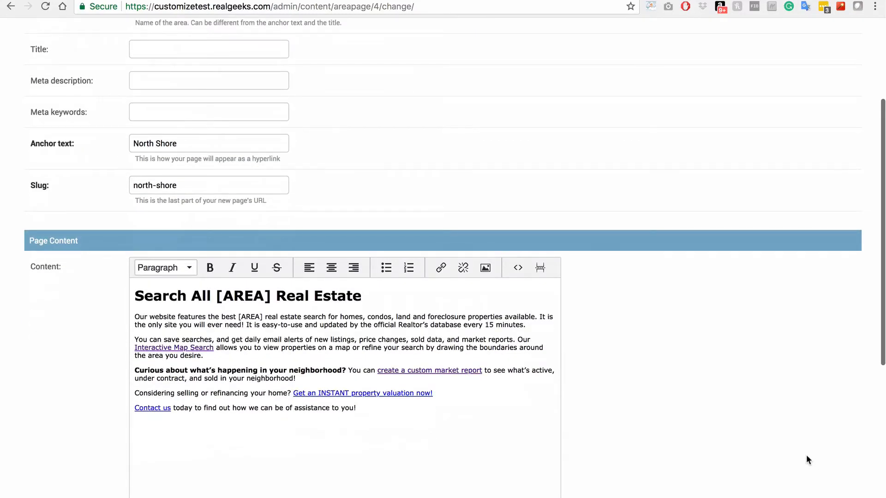
pyautogui.scroll(-1, 806, 457)
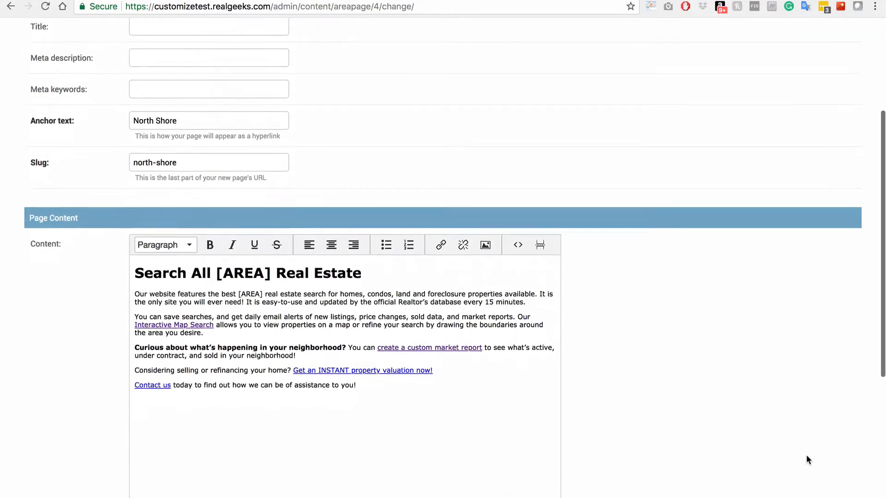
pyautogui.click(267, 252)
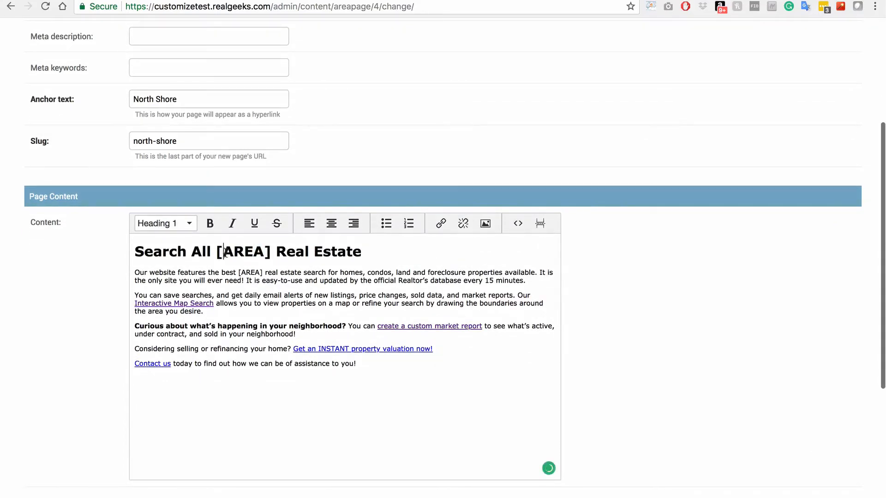
pyautogui.moveTo(216, 252); pyautogui.dragTo(272, 251)
pyautogui.write('North Shore')
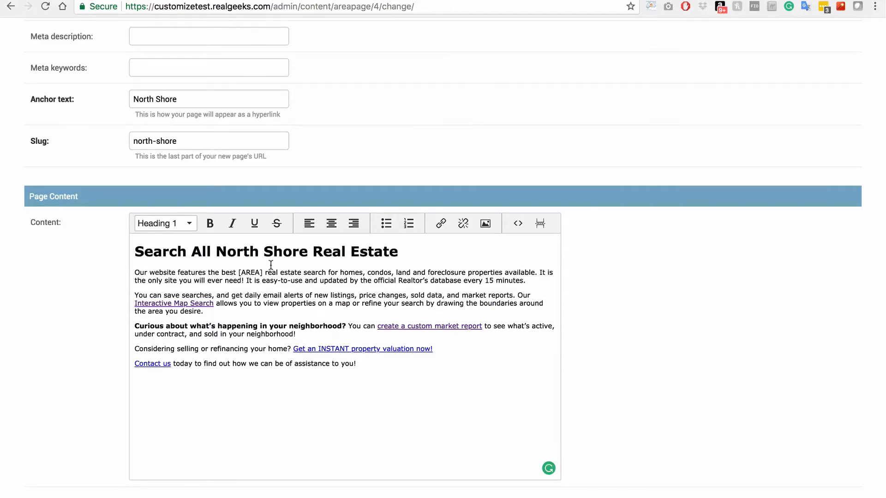
pyautogui.moveTo(264, 272); pyautogui.dragTo(235, 274)
pyautogui.write('North Shore')
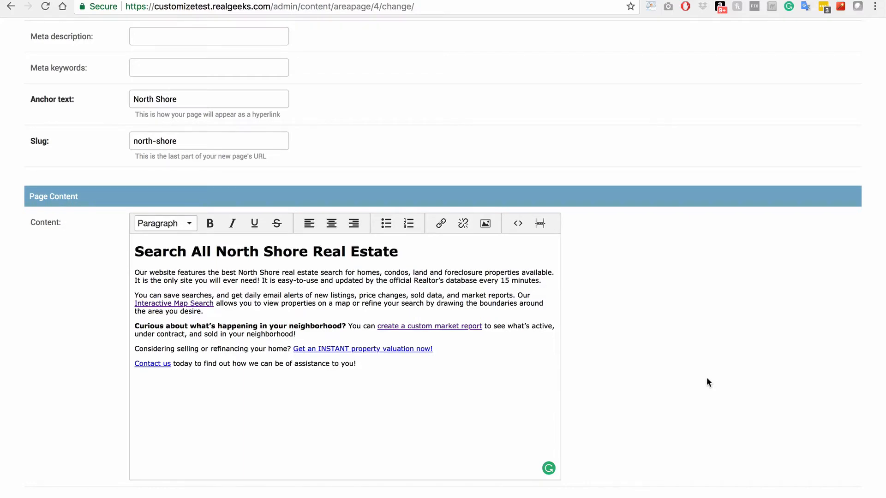
# Expand the search form display options and enter the header 'Search All North Shore Real Estate'
pyautogui.scroll(-5, 707, 378)
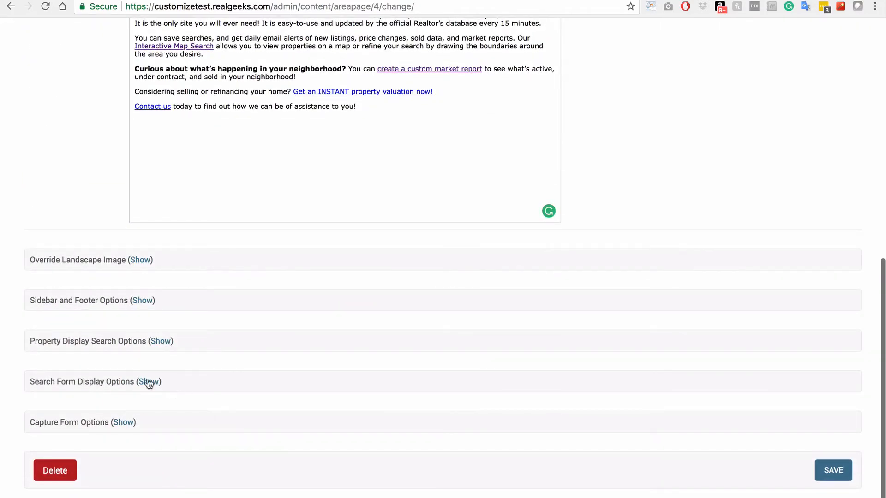
pyautogui.click(149, 383)
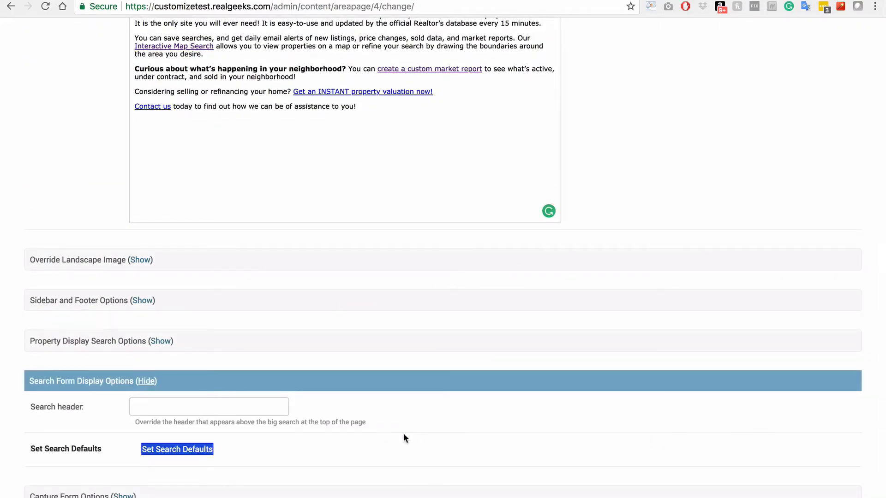
pyautogui.click(236, 412)
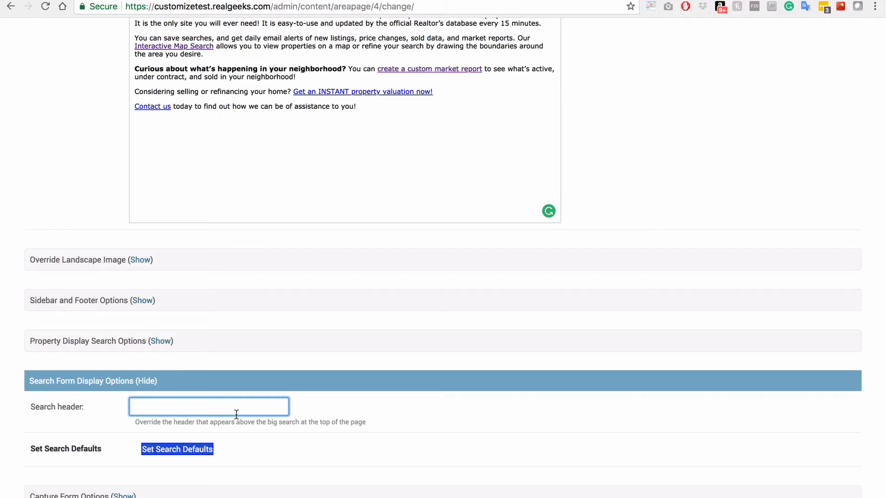
pyautogui.write('Search All North Shore')
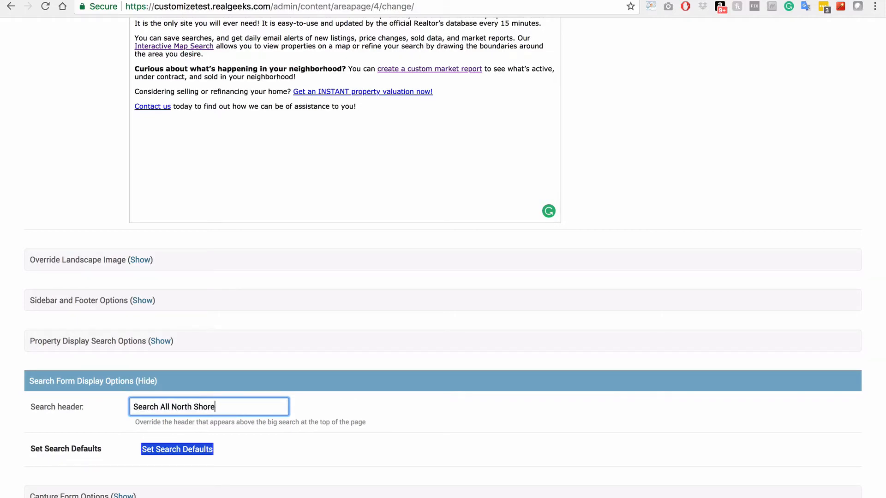
pyautogui.write(' Real Est')
pyautogui.press('BackSpace')
pyautogui.write('a')
pyautogui.press('BackSpace')
pyautogui.write('tate')
# Choose North Shore as the default search region and save the search defaults
pyautogui.click(178, 450)
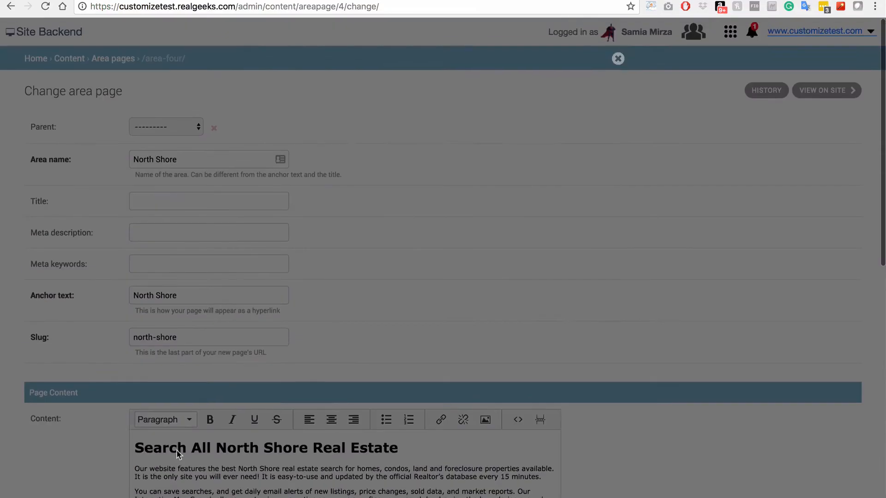
pyautogui.click(316, 132)
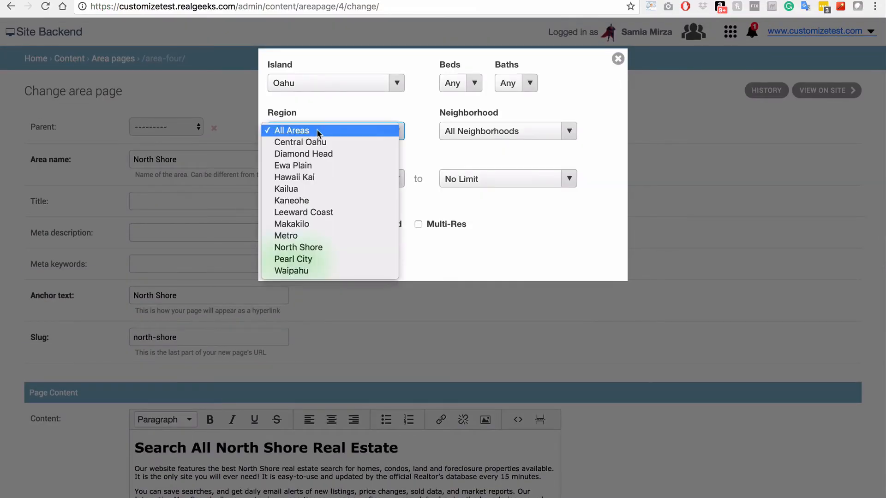
pyautogui.click(322, 248)
pyautogui.click(297, 257)
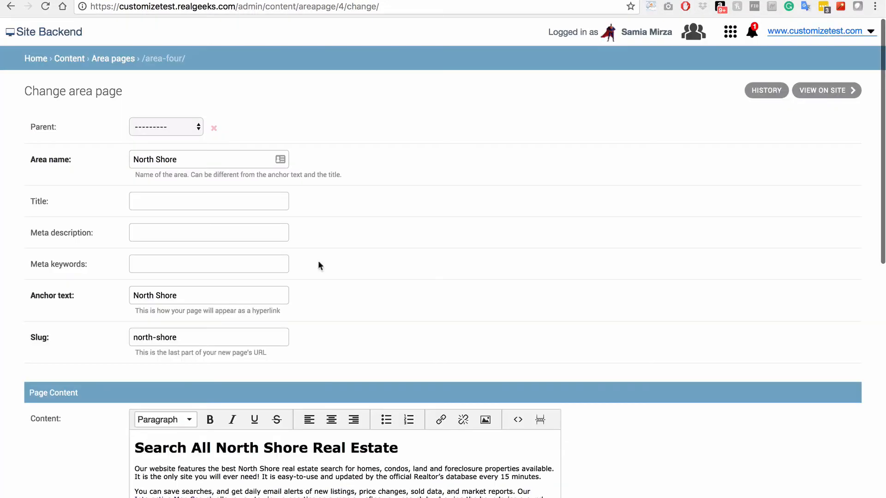
pyautogui.scroll(-15, 751, 296)
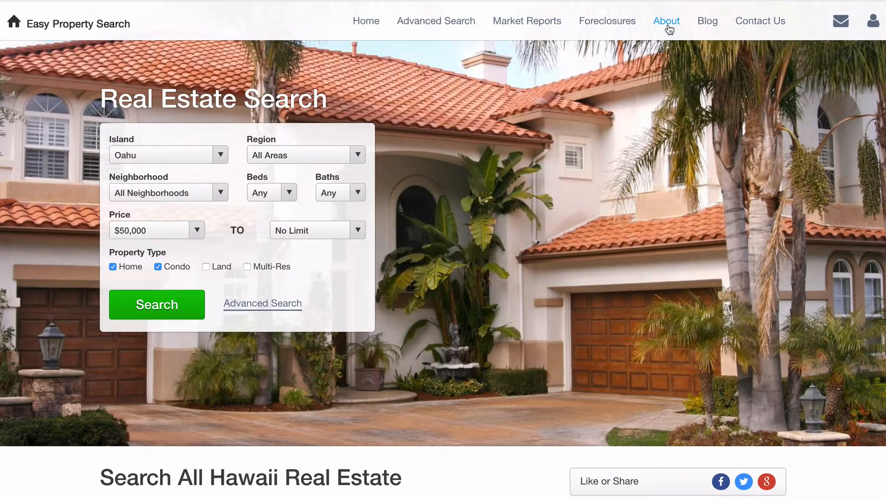
# Scroll the About Us page to Meet the Team and open the first agent's profile
pyautogui.click(667, 22)
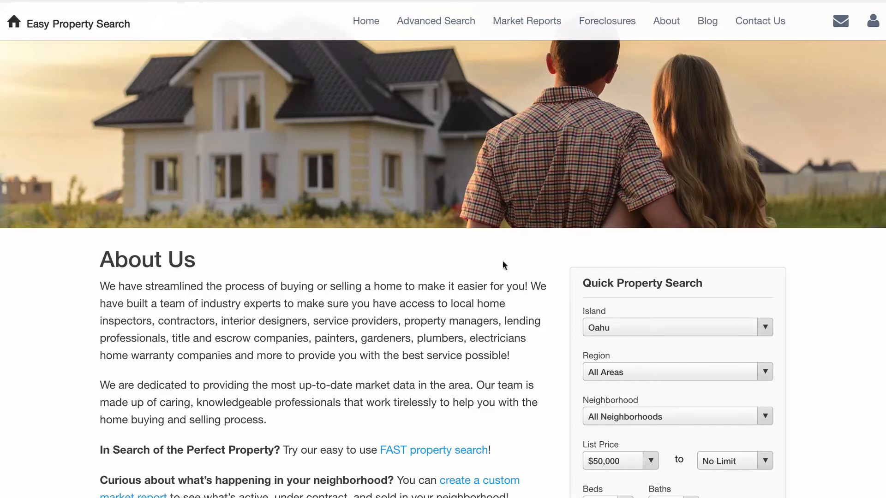
pyautogui.scroll(-5, 501, 406)
pyautogui.scroll(-5, 501, 407)
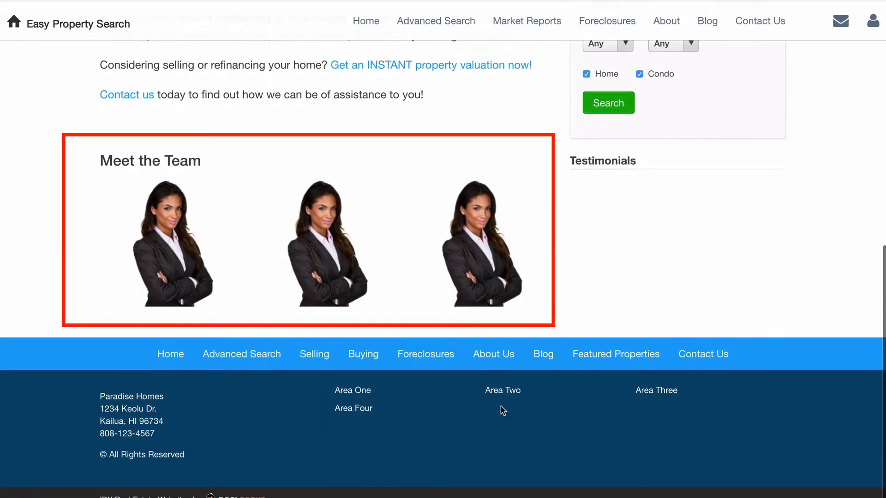
pyautogui.click(170, 276)
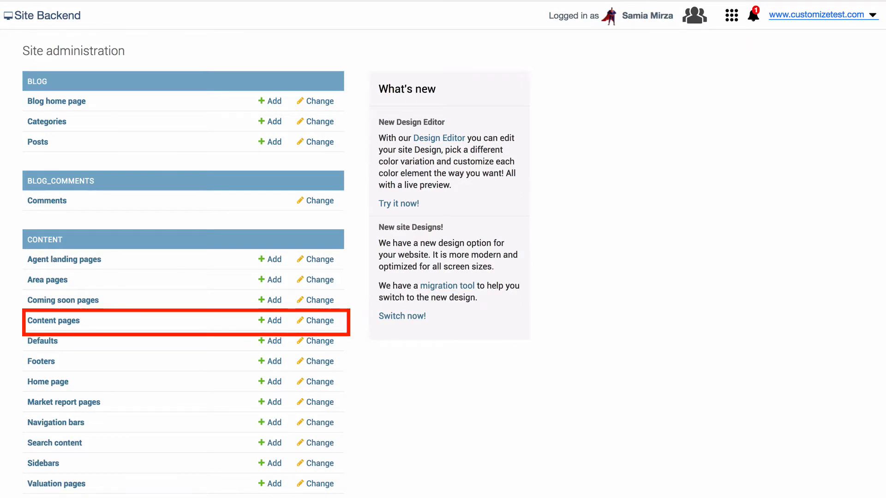
# Bulk-delete the agent-two and agent-three content pages, then open agent-one for editing
pyautogui.click(58, 322)
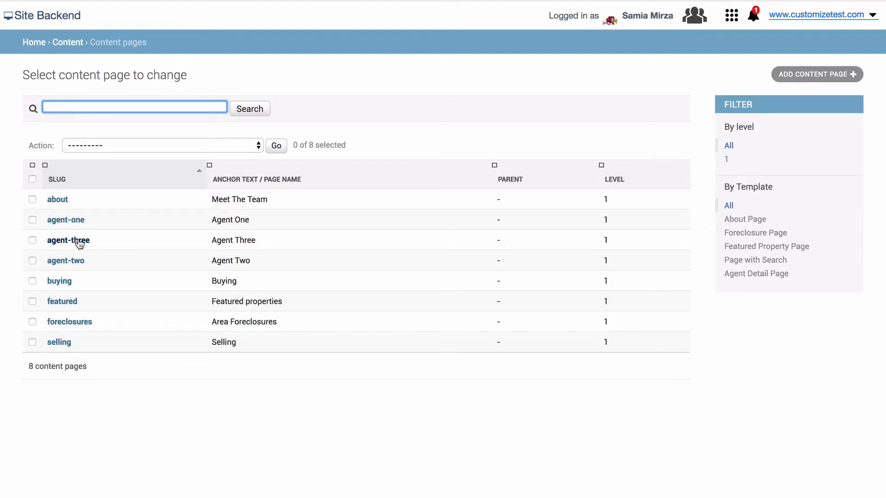
pyautogui.click(33, 240)
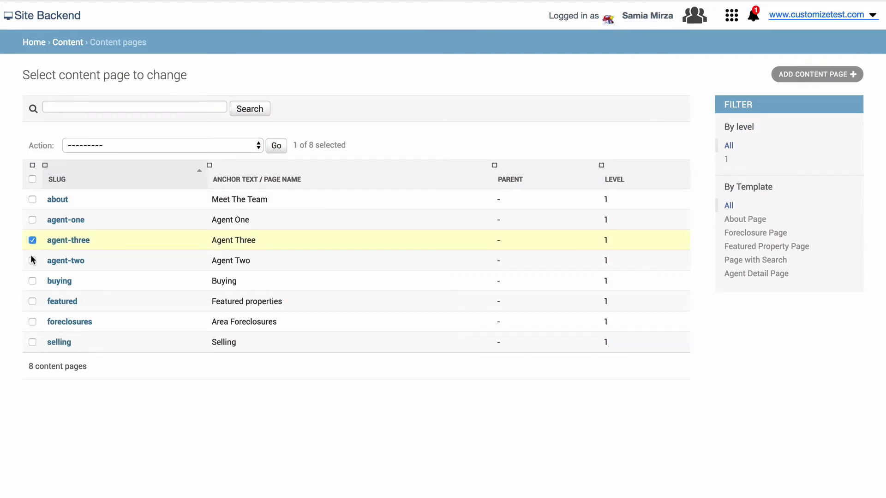
pyautogui.click(33, 261)
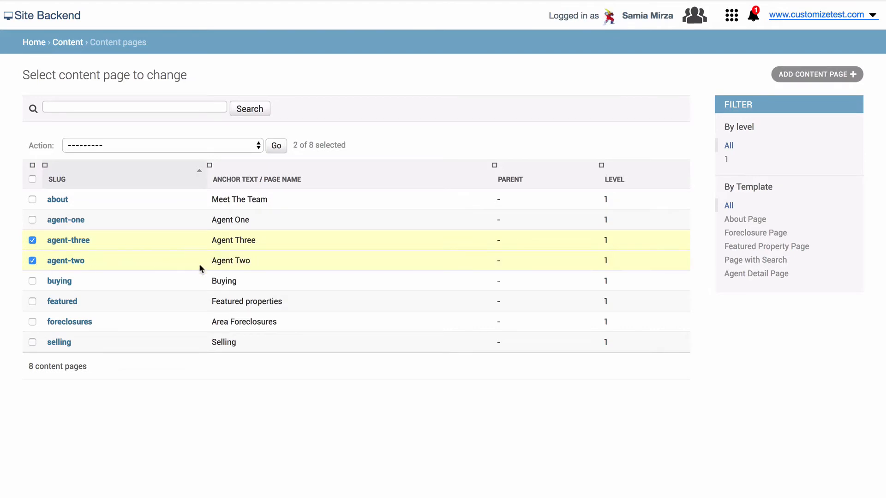
pyautogui.click(257, 145)
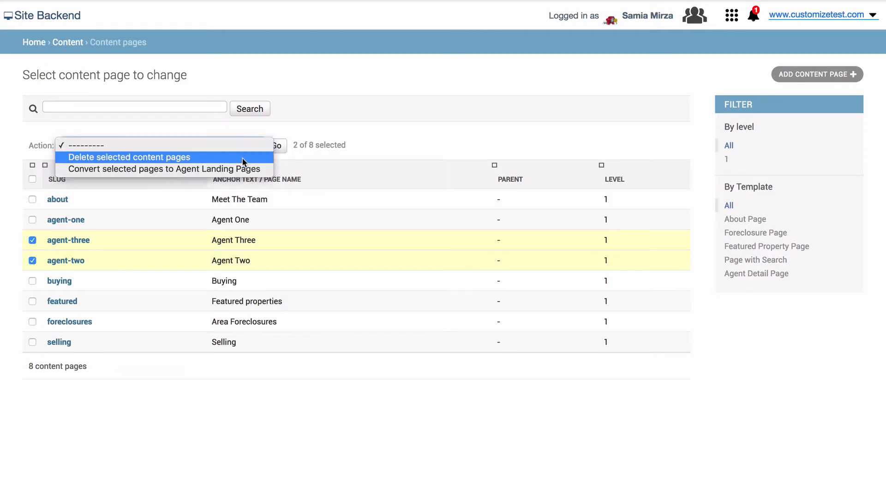
pyautogui.click(243, 159)
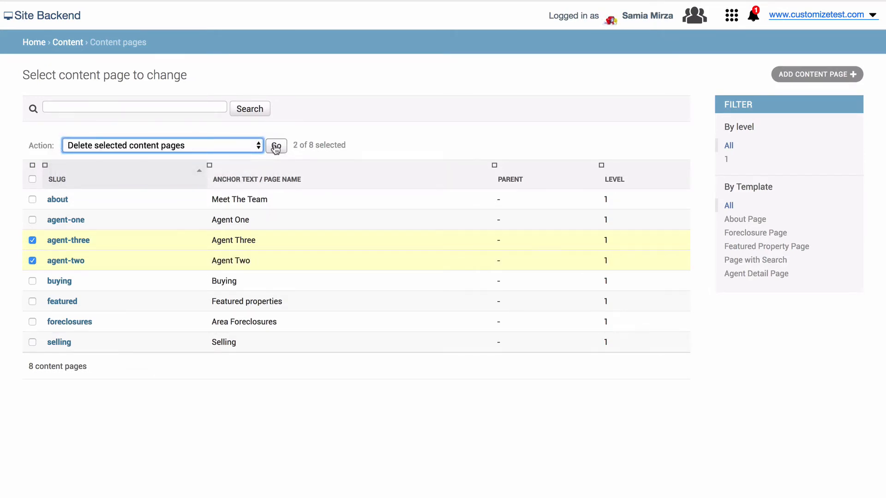
pyautogui.click(275, 146)
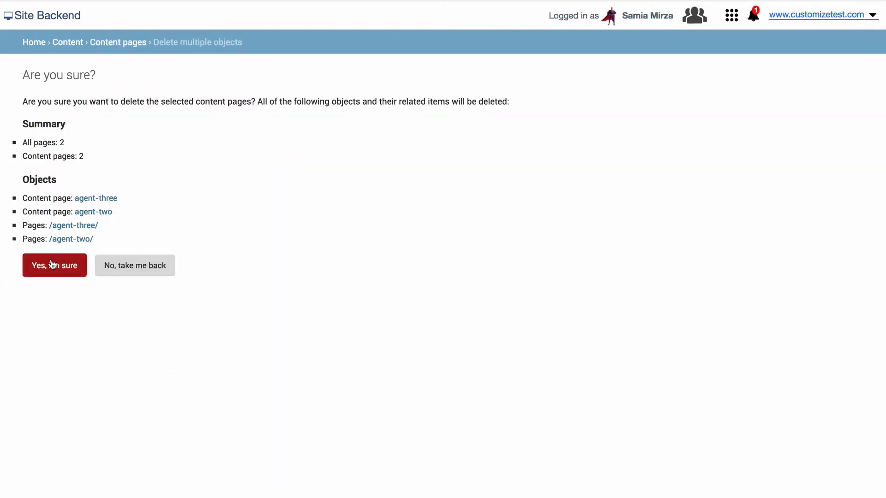
pyautogui.click(53, 265)
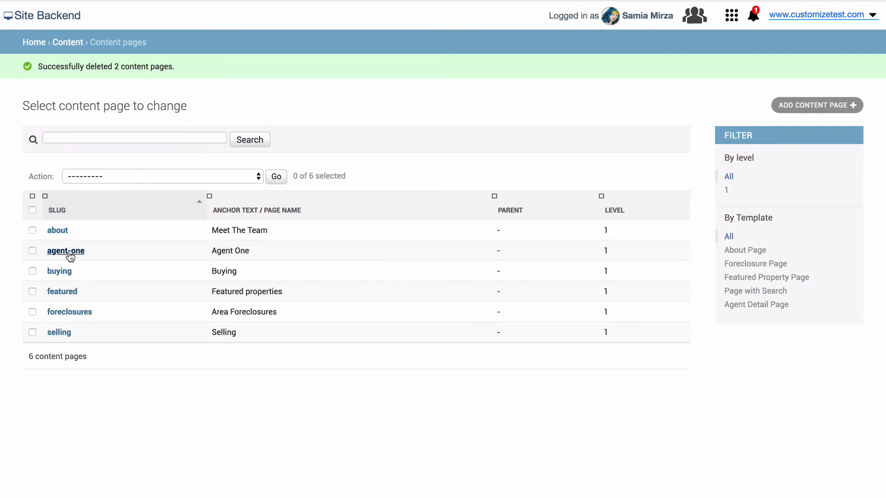
pyautogui.click(66, 252)
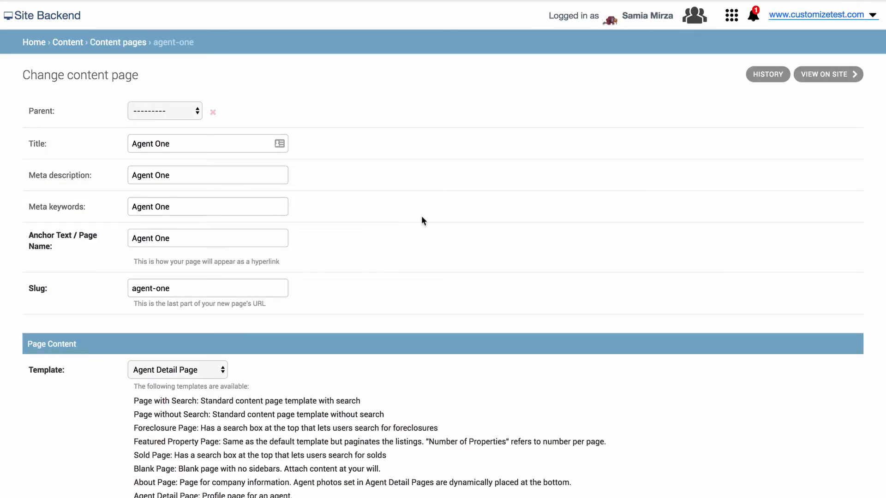
# Set the title to the agent's name, with a Hawaii-homes meta description and keywords 'real estate, agent, hawaii homes, market reports'
pyautogui.click(184, 145)
pyautogui.tripleClick(184, 144)
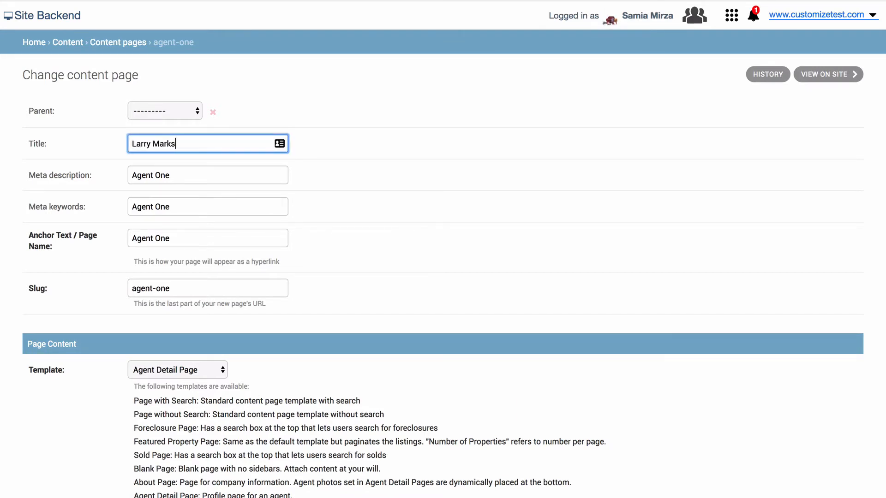
pyautogui.press('Tab')
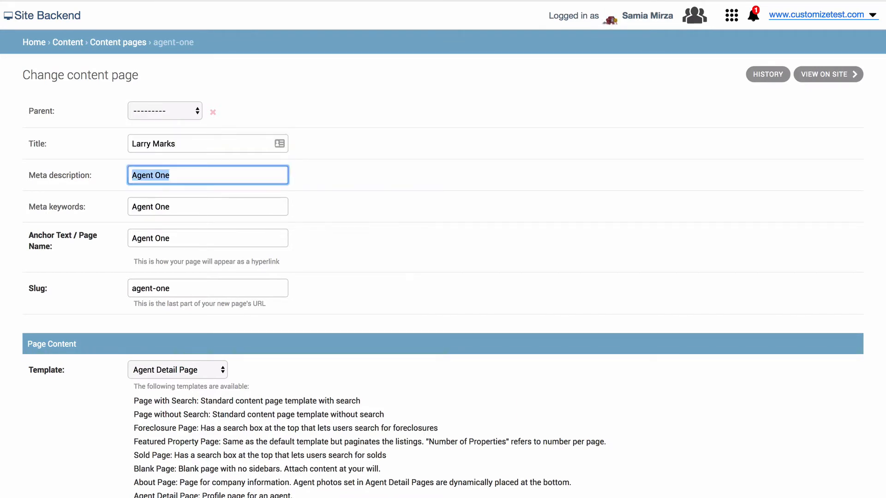
pyautogui.write('Buy and ')
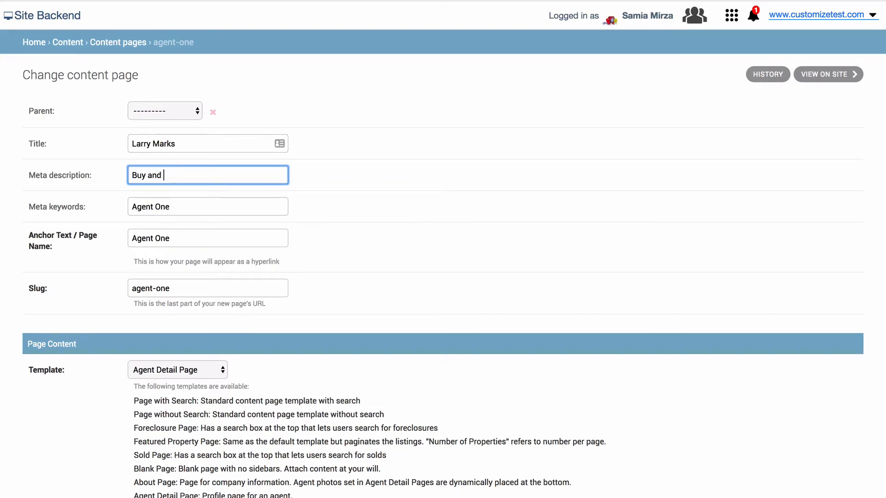
pyautogui.write('Sell Hawaii ho')
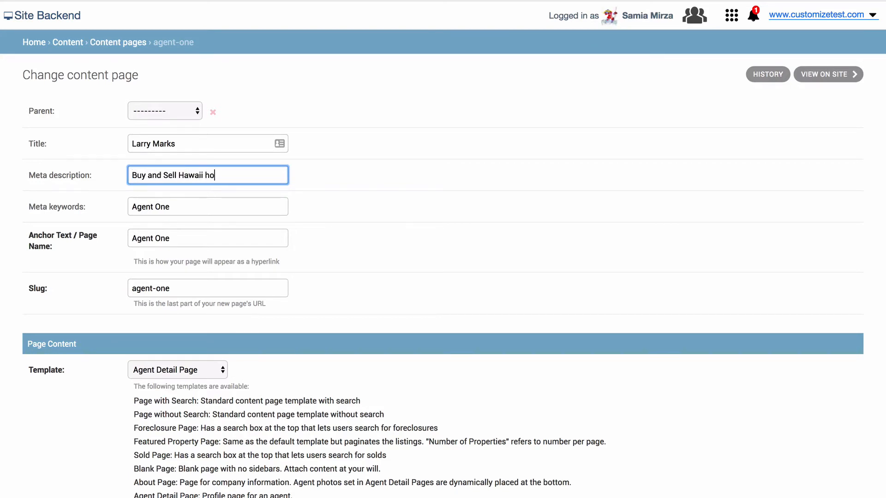
pyautogui.write('mes with real es')
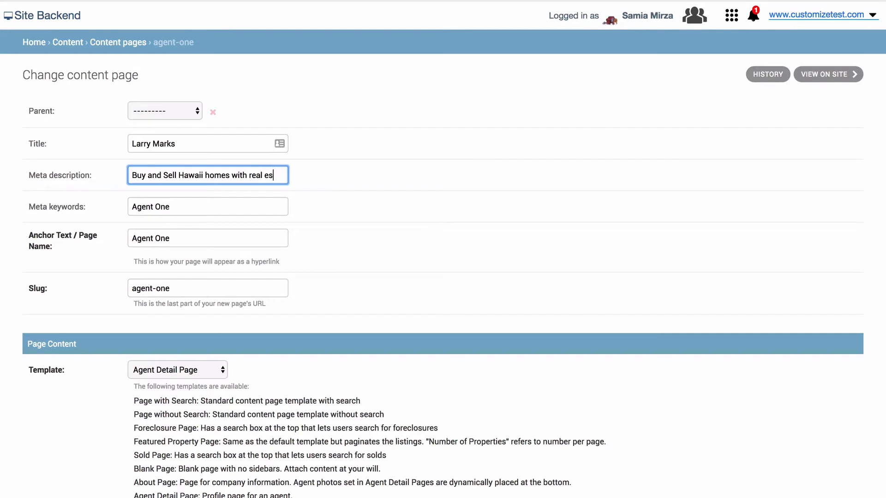
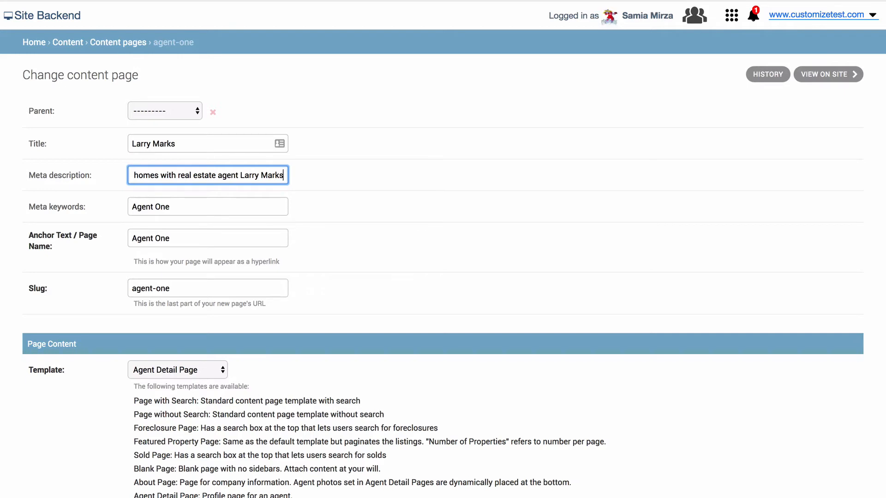
pyautogui.press('Tab')
pyautogui.write('real es')
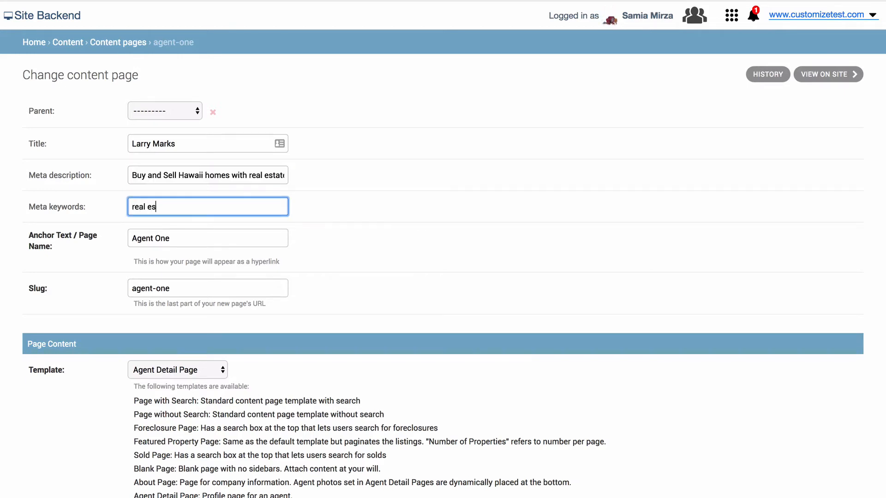
pyautogui.write('tate, agent, hawaii homes, ')
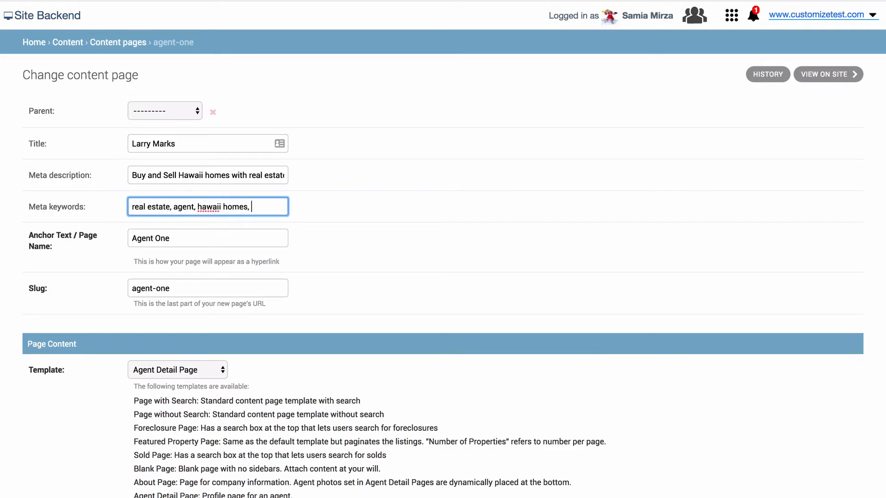
pyautogui.write('market reports')
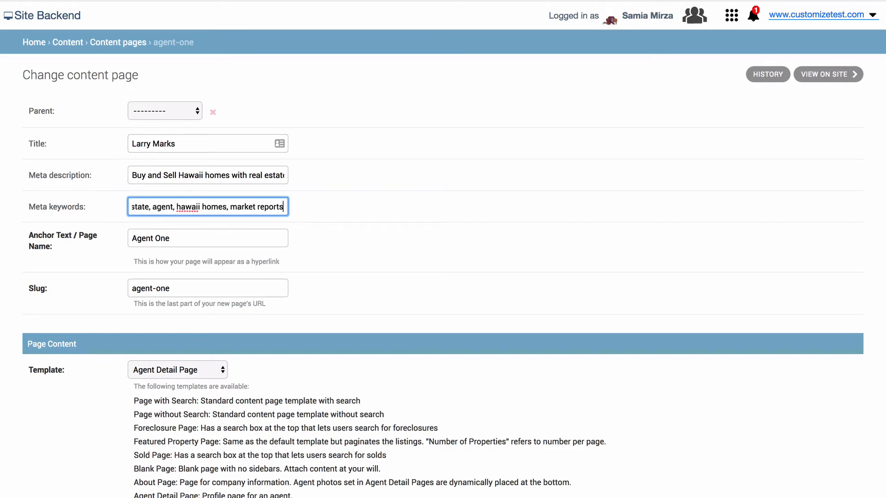
# Set the anchor text to the agent's name and the slug to its hyphenated form
pyautogui.press('Tab')
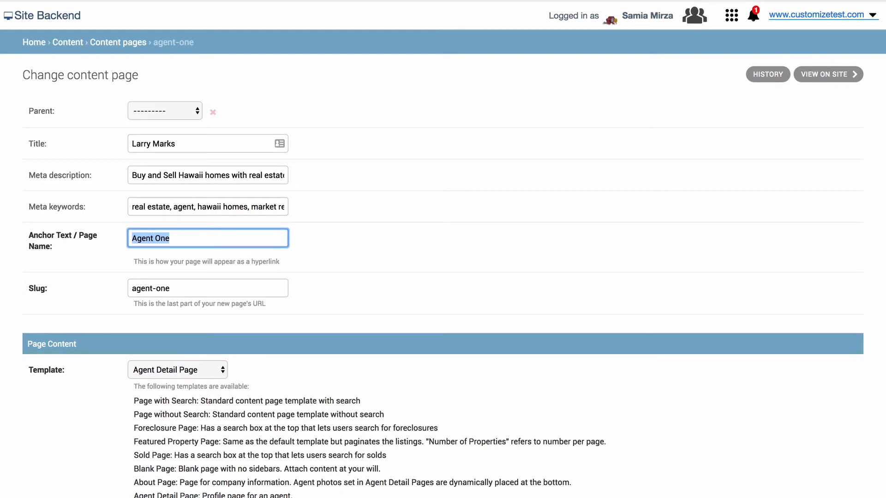
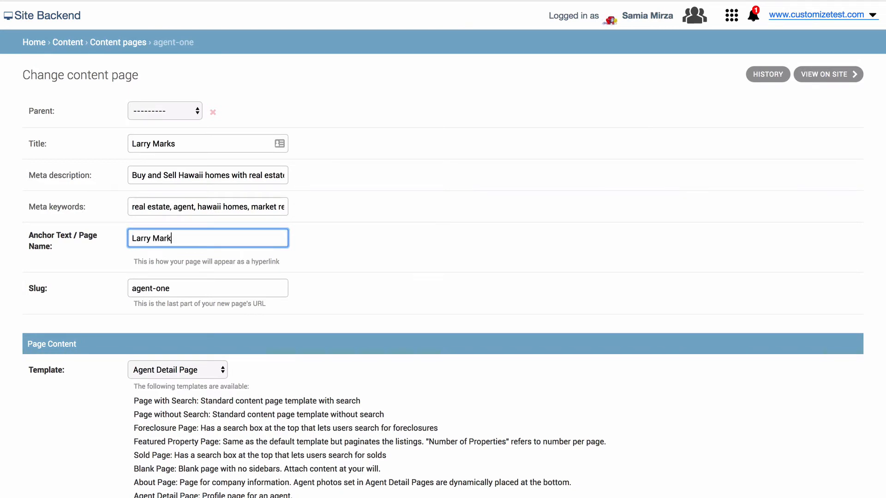
pyautogui.press('Tab')
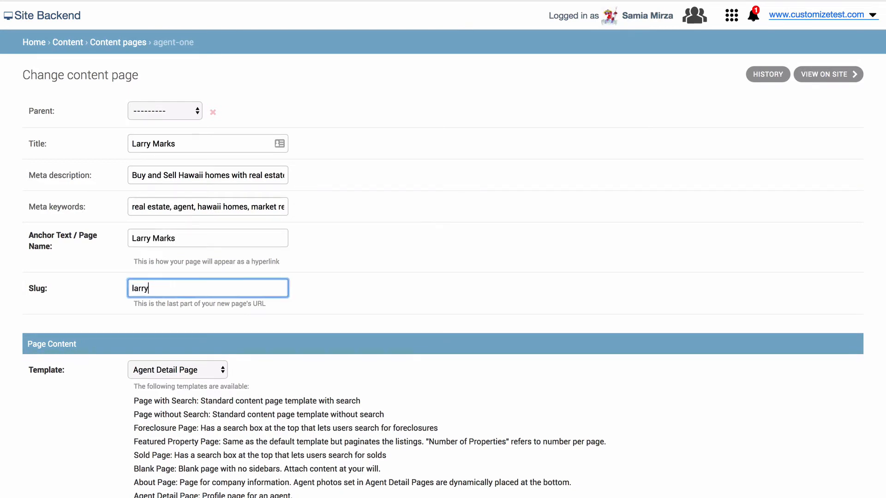
pyautogui.click(384, 315)
pyautogui.scroll(-3, 383, 314)
pyautogui.scroll(-1, 384, 318)
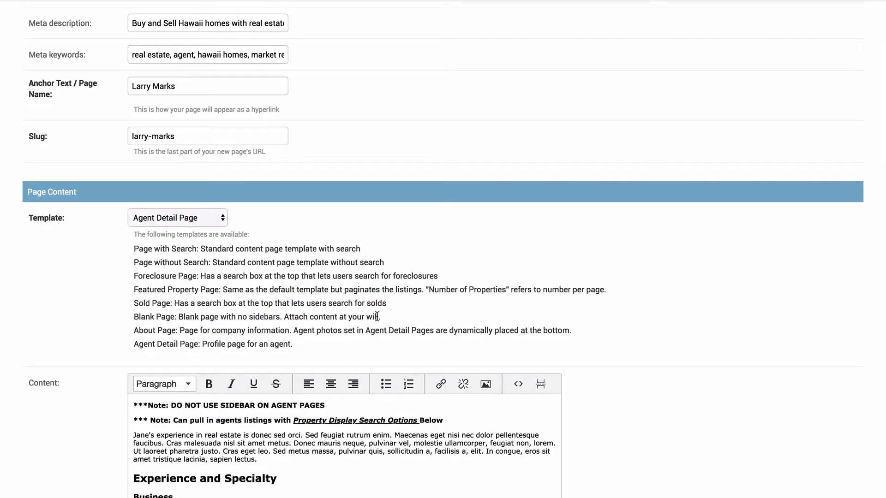
pyautogui.click(224, 218)
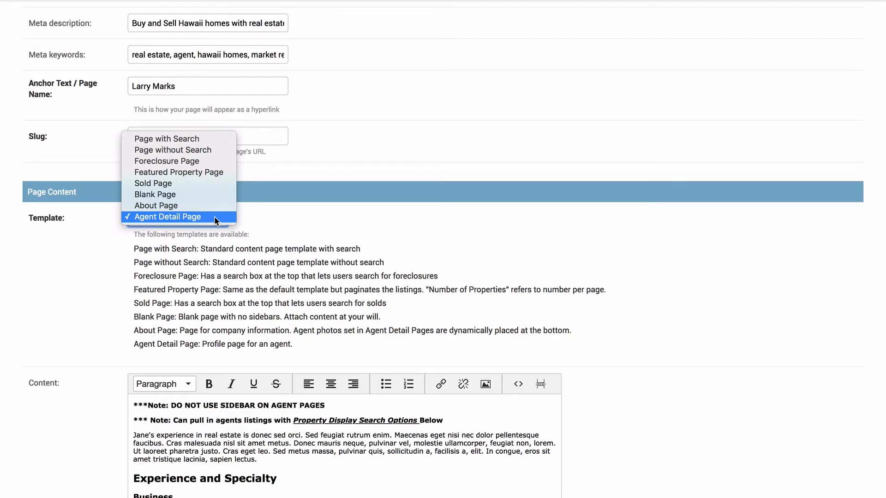
pyautogui.click(215, 220)
pyautogui.scroll(-5, 660, 338)
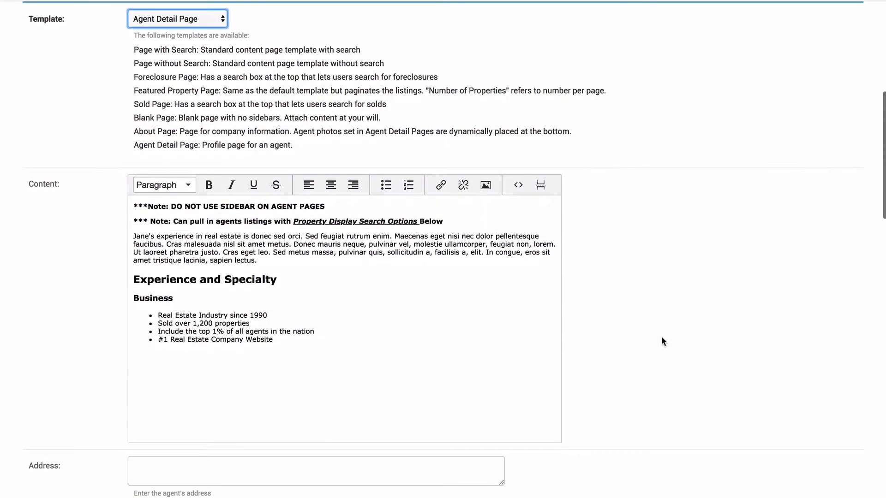
pyautogui.scroll(-1, 662, 337)
# Replace the sample page content with the agent's bio paragraph about referral-worthy Realtor service
pyautogui.moveTo(395, 321); pyautogui.dragTo(120, 175)
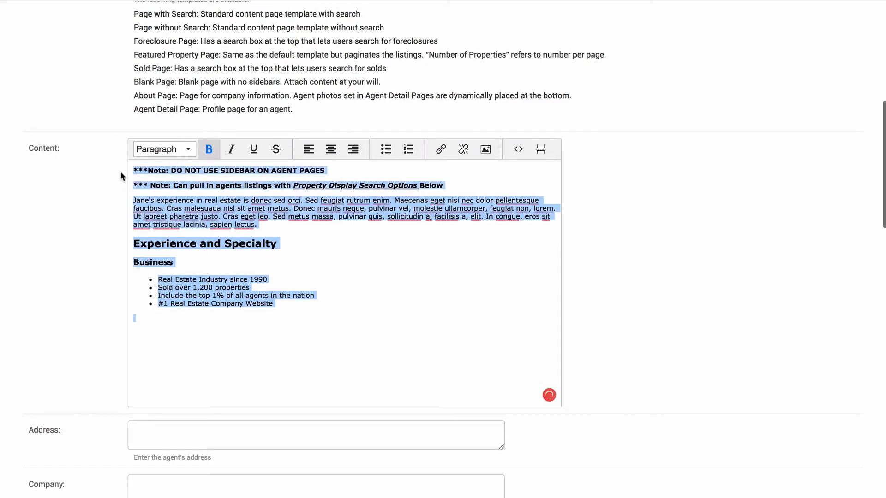
pyautogui.press('BackSpace')
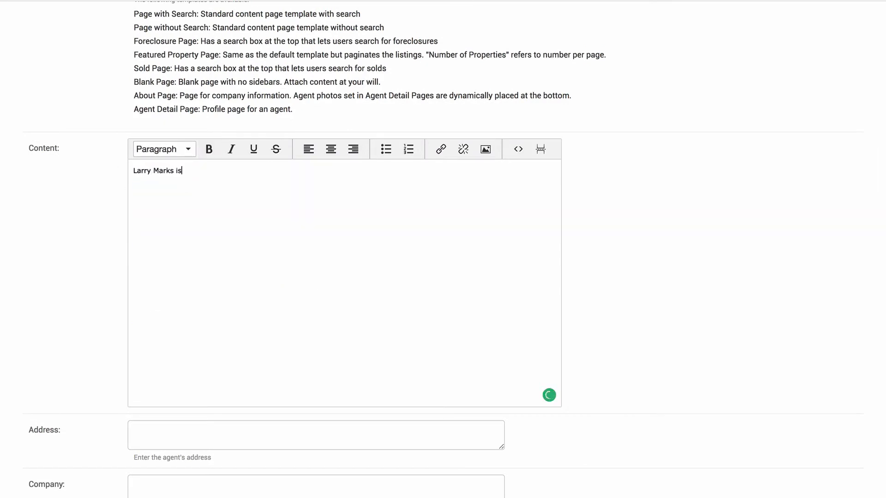
pyautogui.write(' a licensed professional Re')
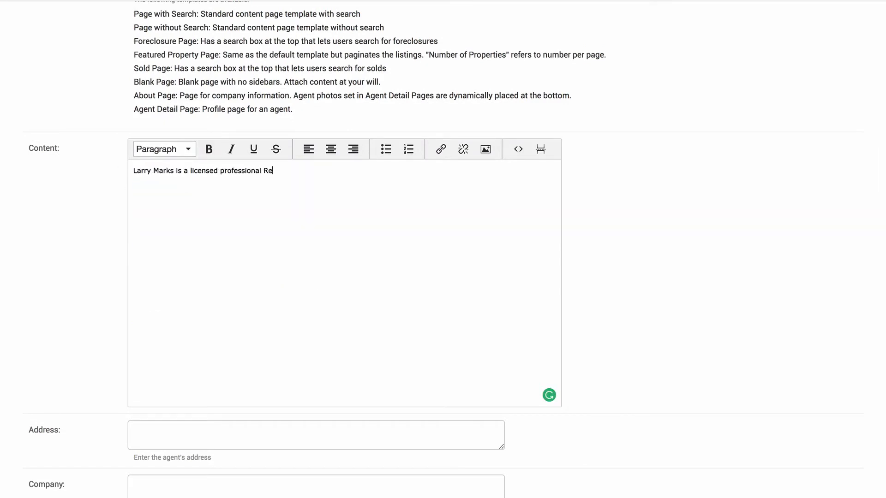
pyautogui.write('altor whose goal is to provide customer se')
pyautogui.write('rvice that is worthy of a wor')
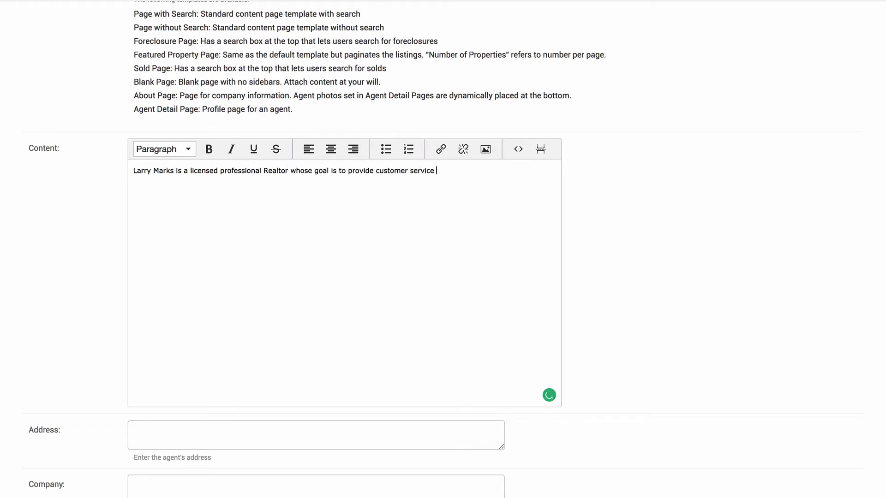
pyautogui.write('d of mouth referral!')
pyautogui.write('His ex')
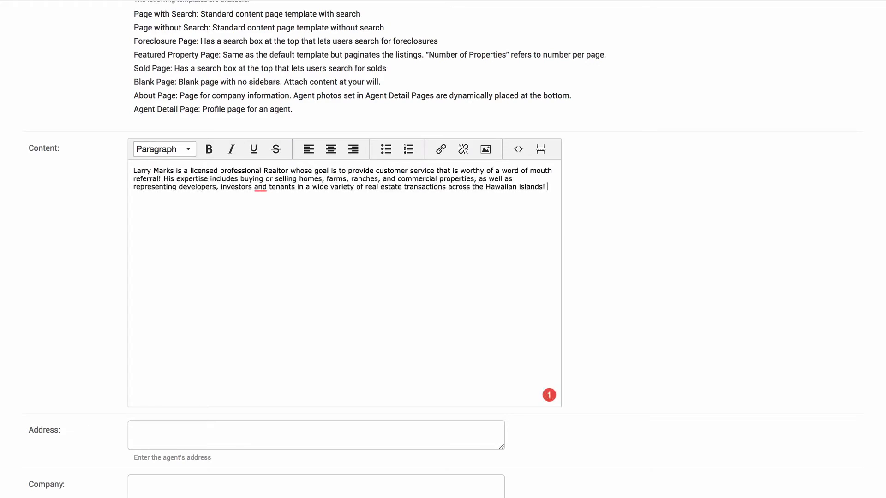
# Enter the agent's street address, company Paradise Homes, and new e-mail address
pyautogui.click(260, 433)
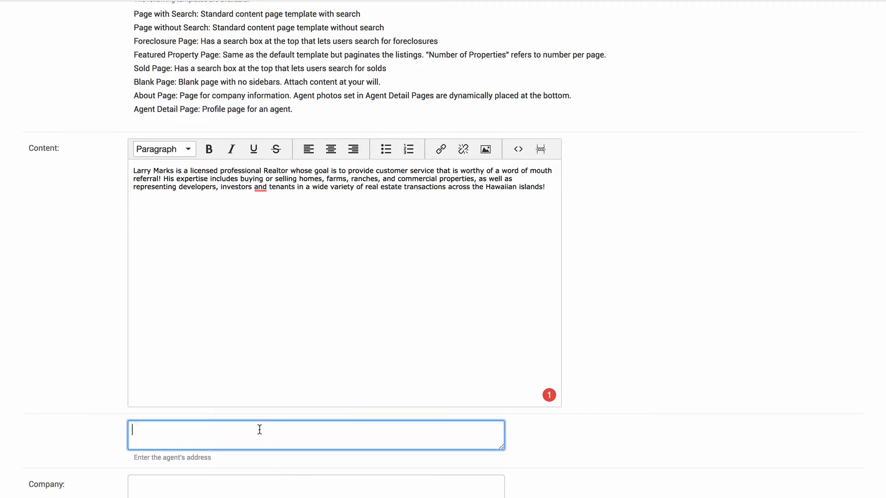
pyautogui.scroll(-2, 609, 406)
pyautogui.scroll(-7, 620, 408)
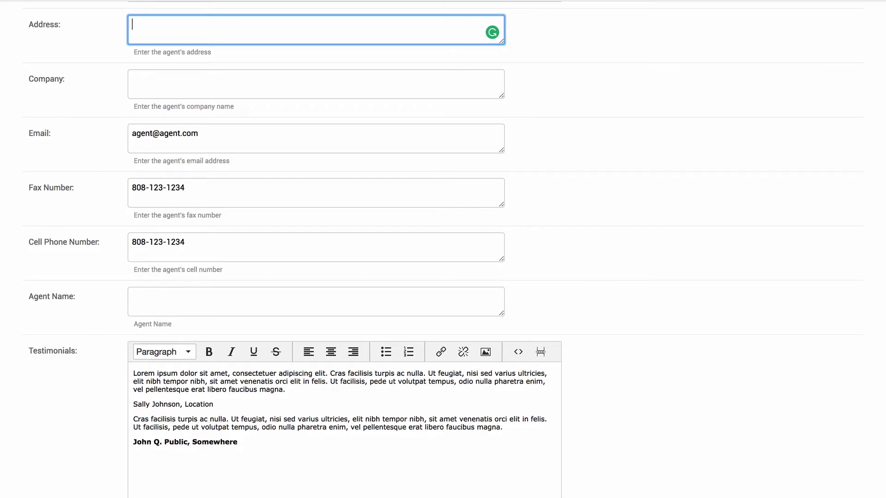
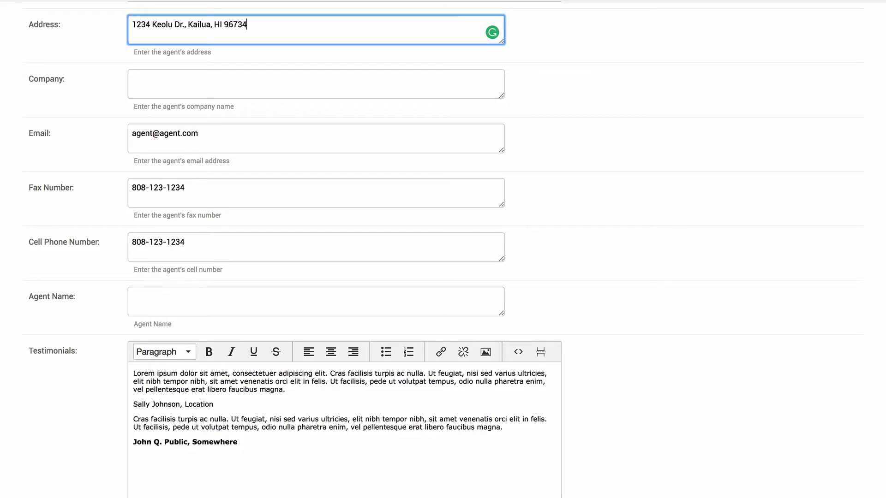
pyautogui.click(134, 80)
pyautogui.write('Paradise Homes')
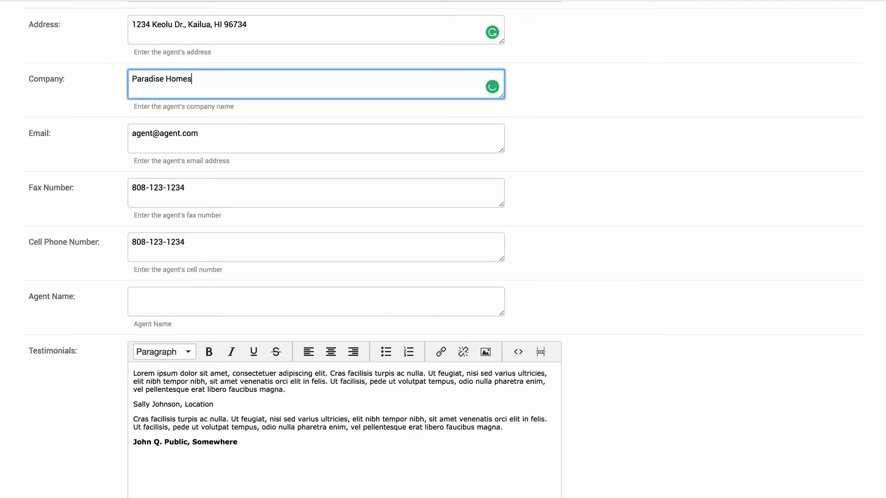
pyautogui.press('Tab')
pyautogui.hotkey('ctrl', 'a')
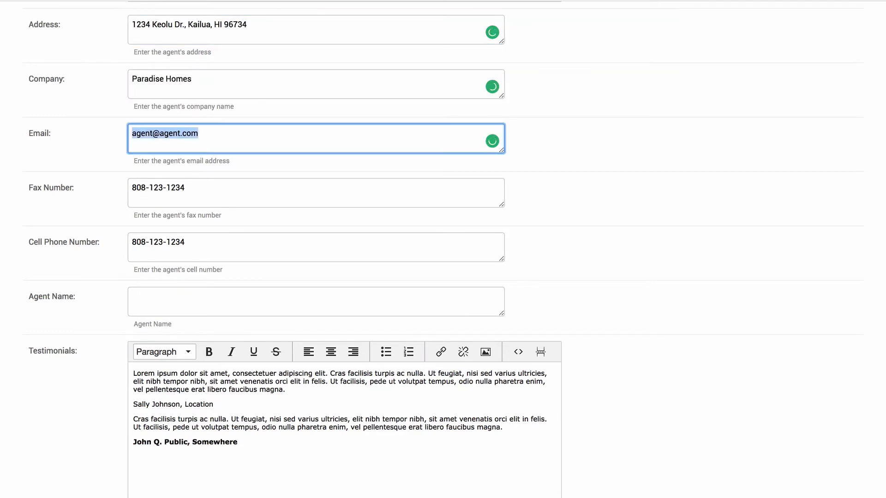
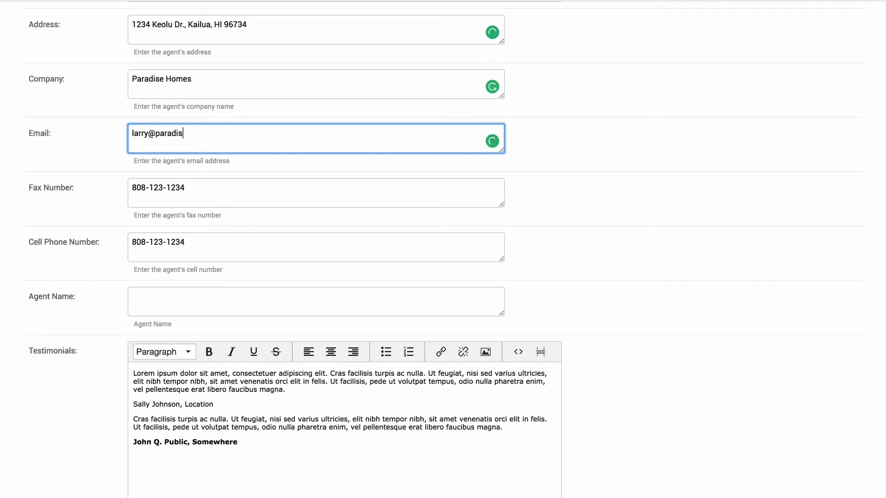
# Replace the fax and cell phone numbers and fill in the agent's full name
pyautogui.press('Tab')
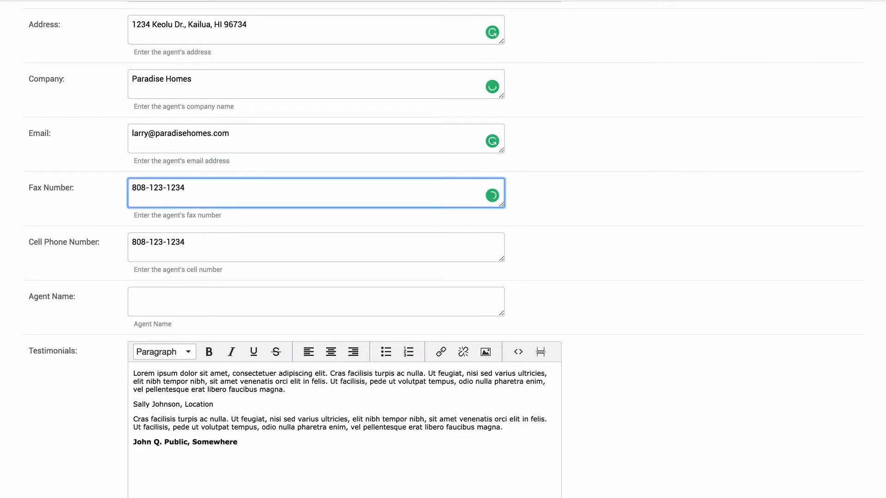
pyautogui.hotkey('ctrl', 'a')
pyautogui.press('Tab')
pyautogui.hotkey('ctrl', 'a')
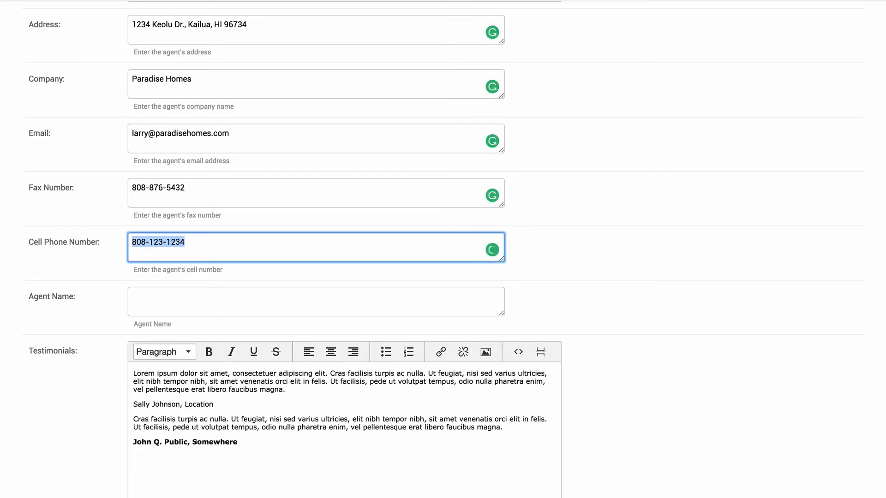
pyautogui.press('Tab')
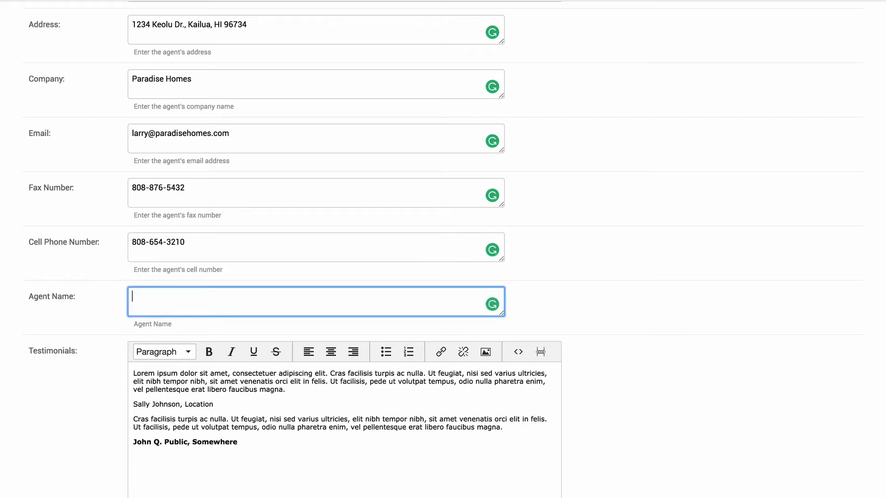
pyautogui.click(662, 421)
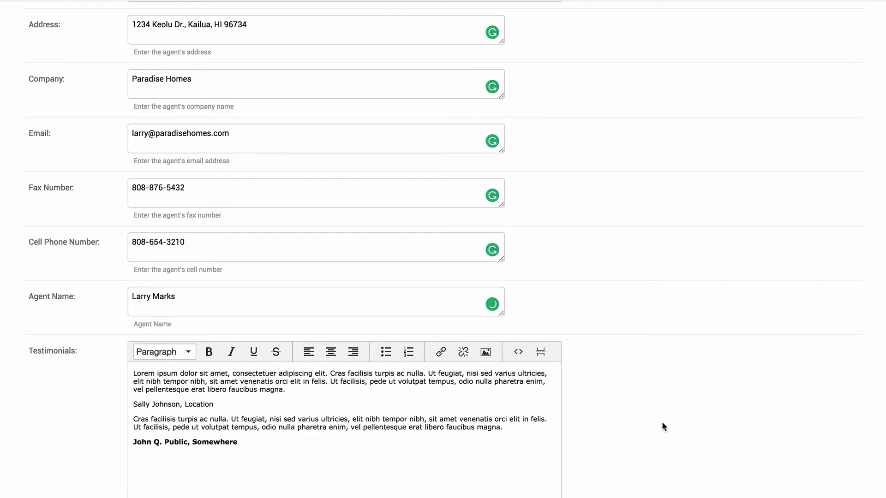
# Replace the Lorem testimonials with two client testimonials signed from Mililani and Kahala, HI
pyautogui.scroll(-5, 661, 422)
pyautogui.click(297, 144)
pyautogui.moveTo(297, 144); pyautogui.dragTo(134, 128)
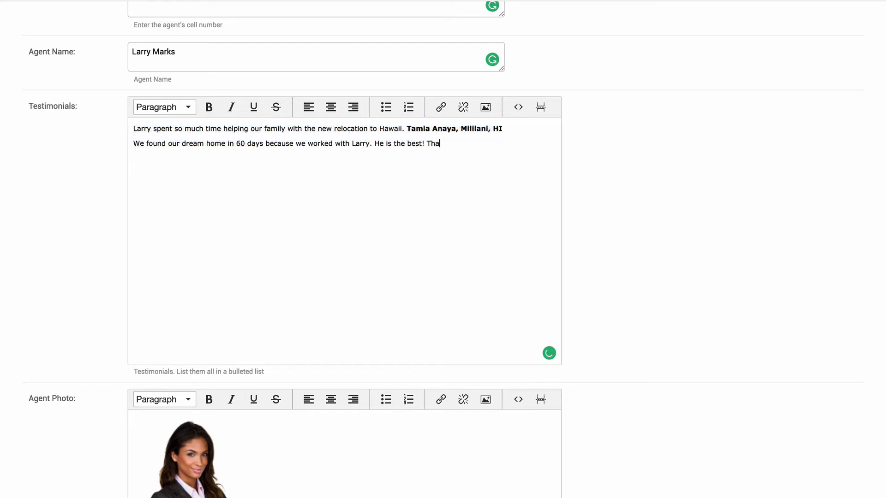
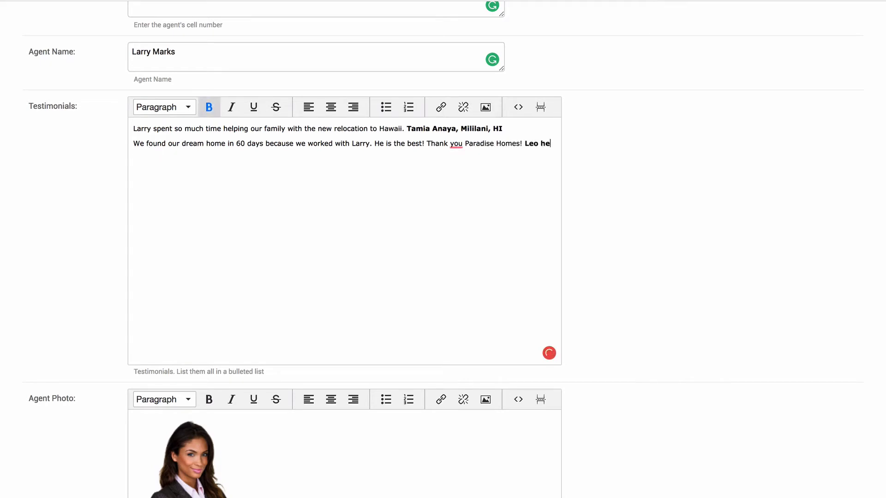
pyautogui.write('Hertz, Kahala, HI')
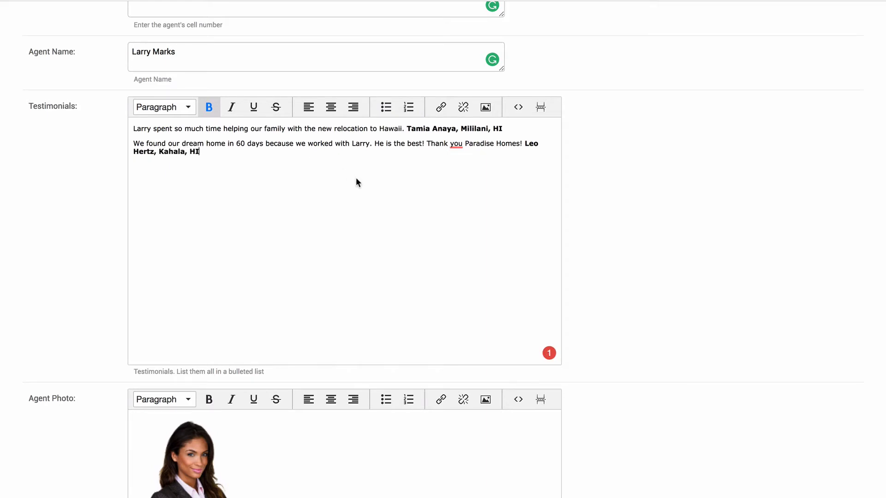
pyautogui.scroll(-5, 356, 177)
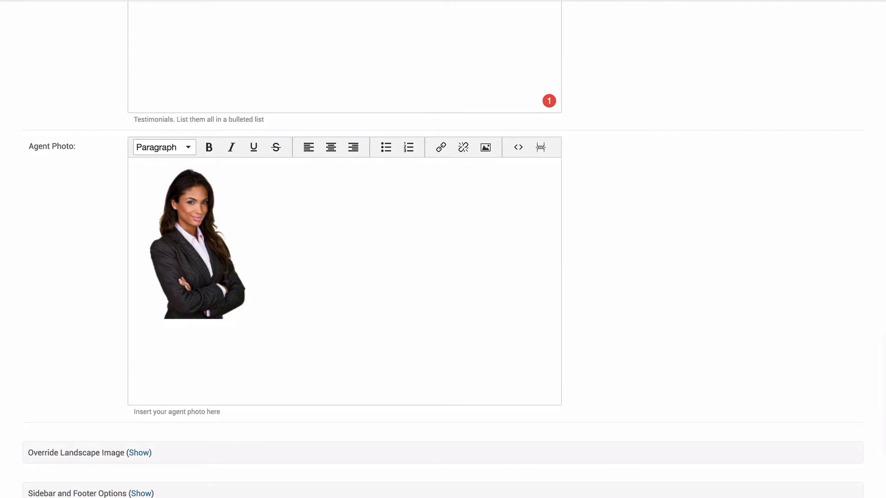
# Remove the placeholder photo and upload the agent headshot from the Custom Site Content folder
pyautogui.click(225, 277)
pyautogui.press('BackSpace')
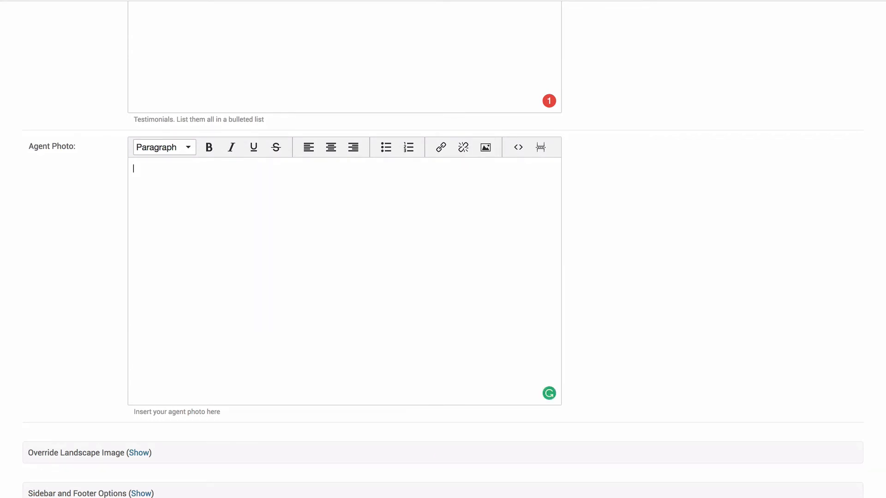
pyautogui.click(485, 153)
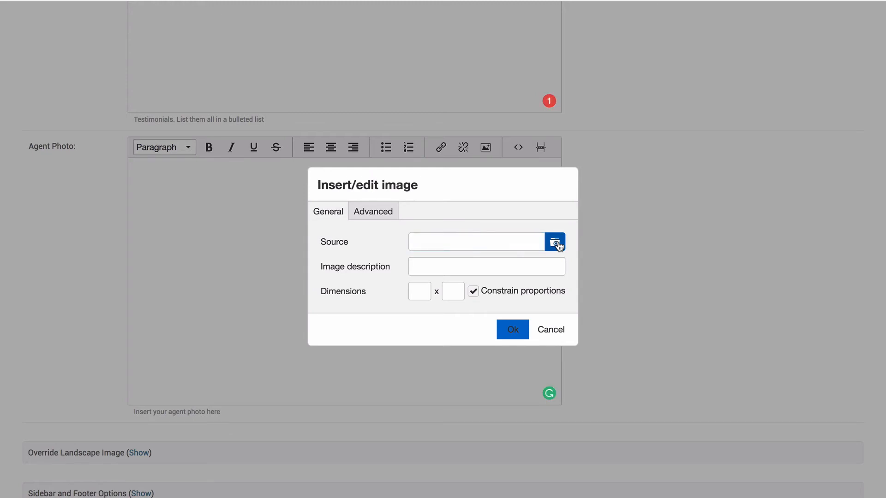
pyautogui.click(555, 243)
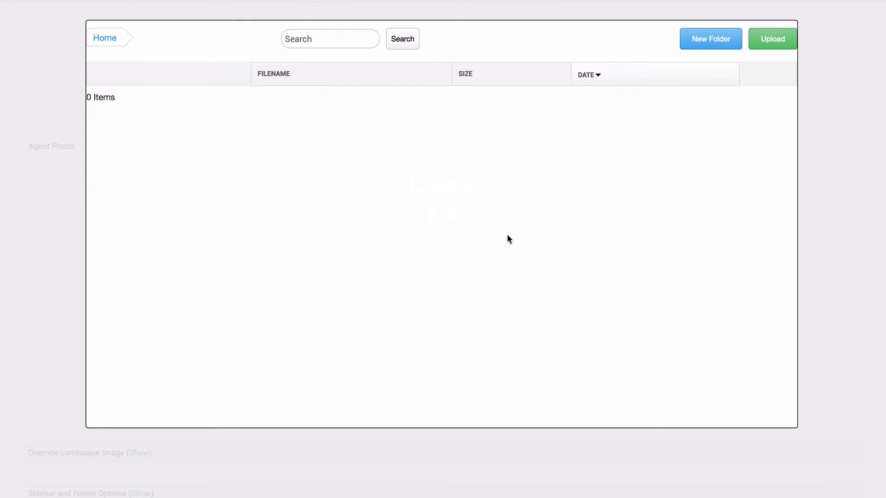
pyautogui.click(771, 37)
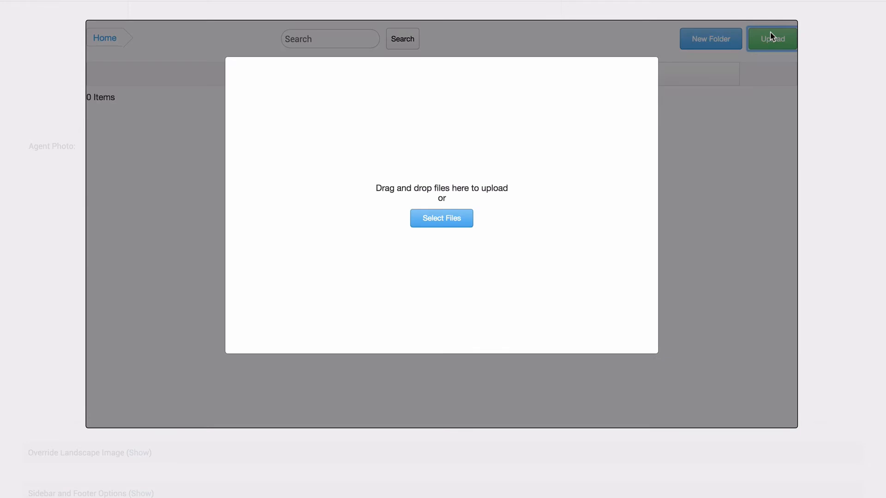
pyautogui.click(449, 224)
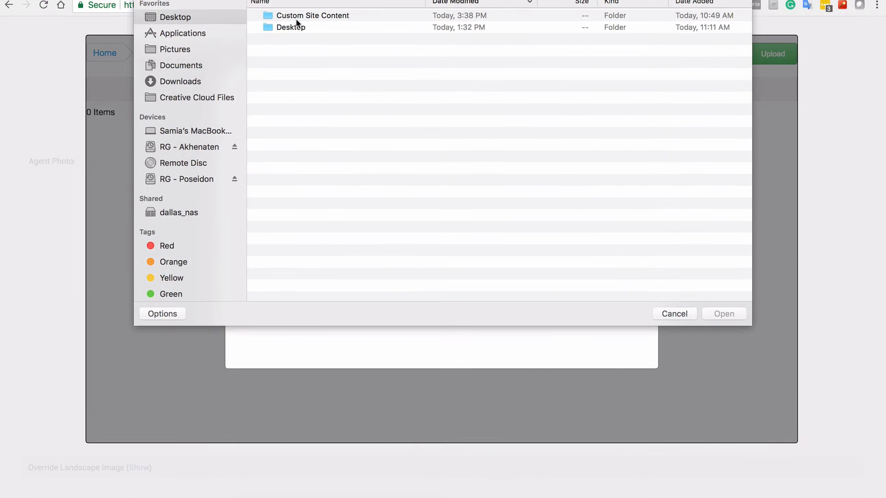
pyautogui.click(298, 6)
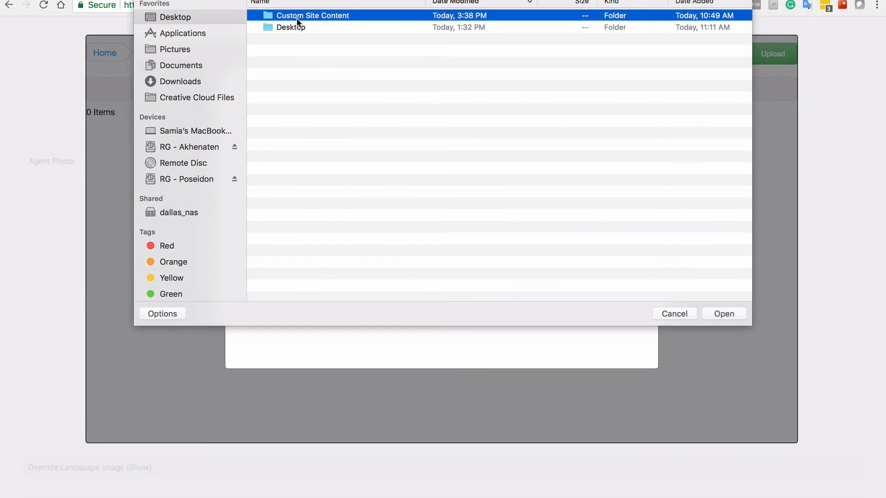
pyautogui.doubleClick(297, 19)
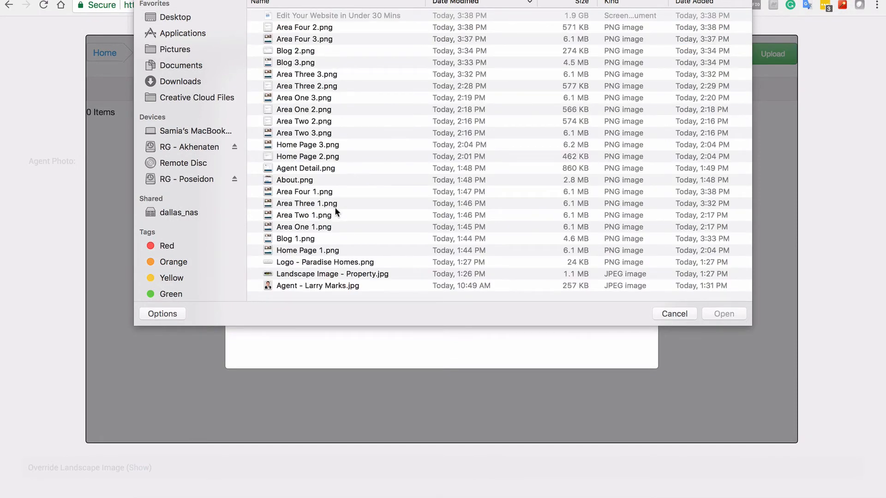
pyautogui.click(326, 286)
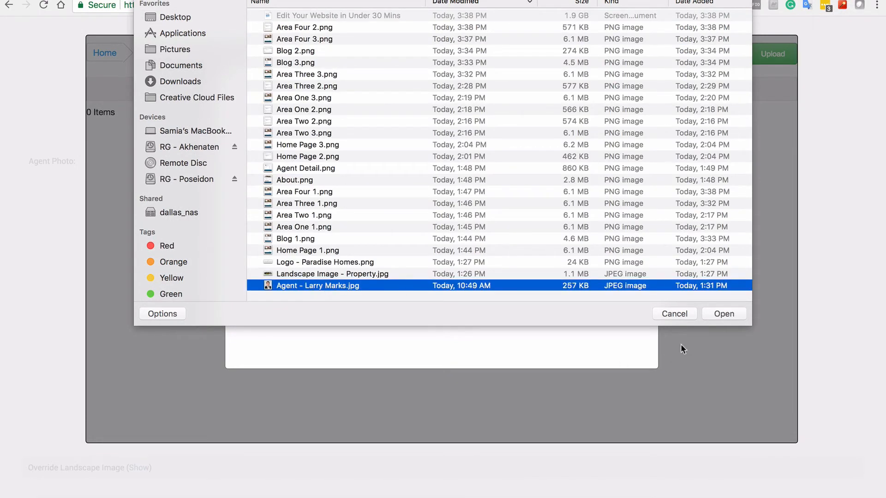
pyautogui.click(724, 314)
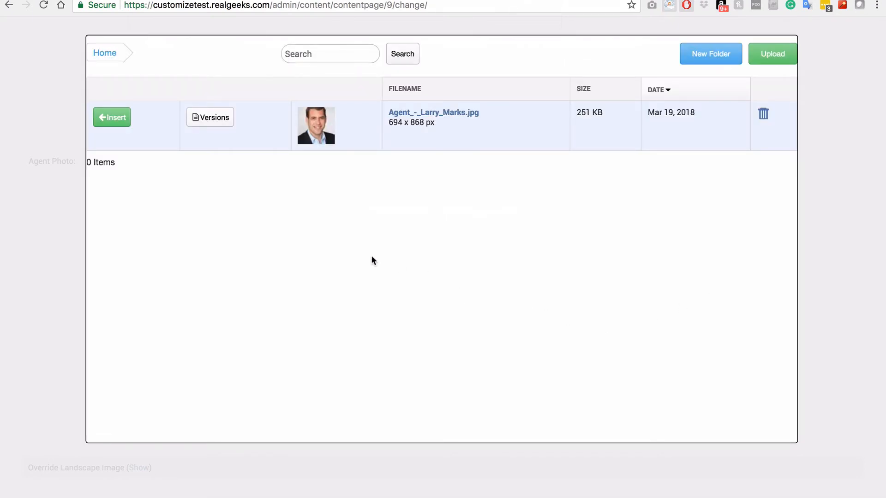
# Insert the uploaded headshot into the Agent Photo field at 500 px width
pyautogui.click(117, 123)
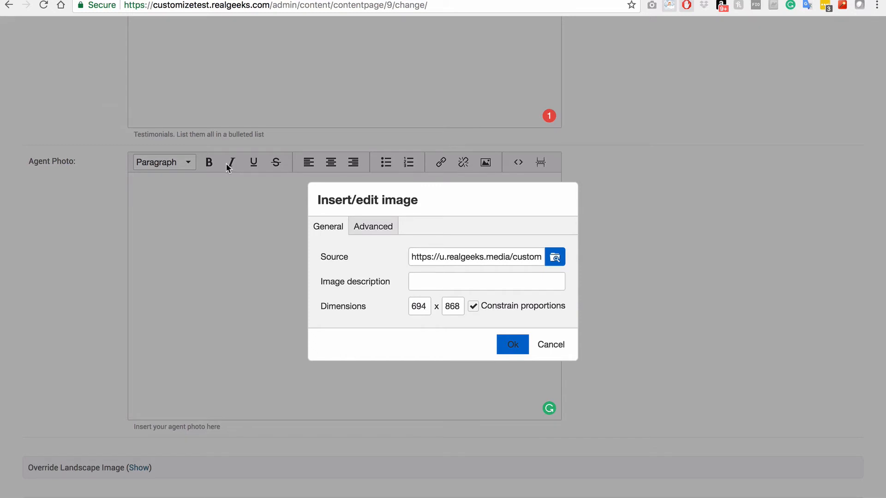
pyautogui.click(415, 306)
pyautogui.doubleClick(415, 306)
pyautogui.write('500')
pyautogui.press('Tab')
pyautogui.click(505, 342)
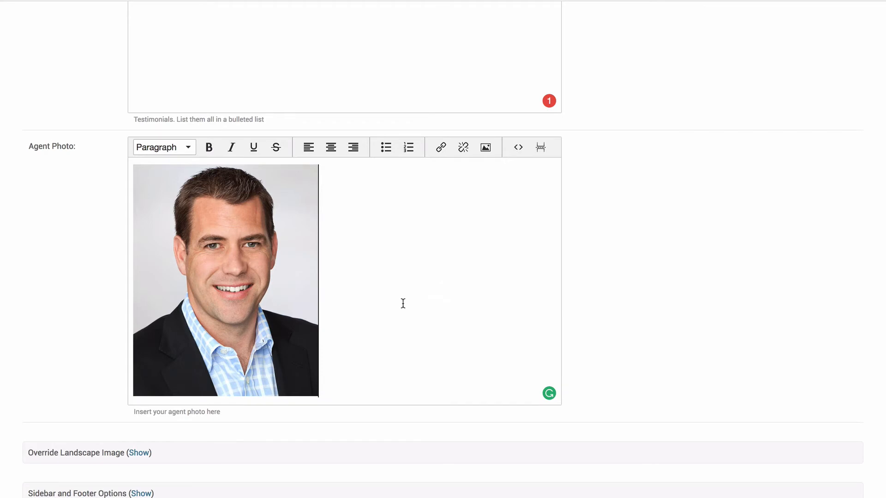
pyautogui.scroll(-5, 402, 303)
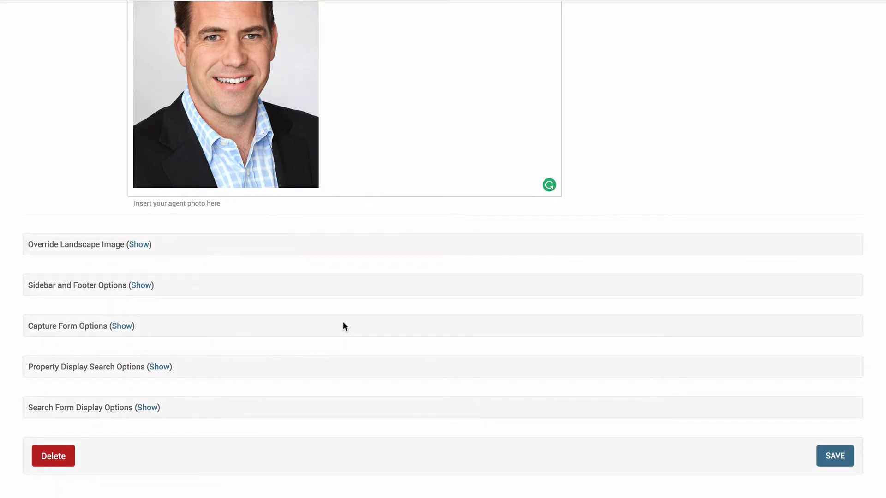
# Save the agent page and scroll through the live profile to check its content
pyautogui.click(828, 456)
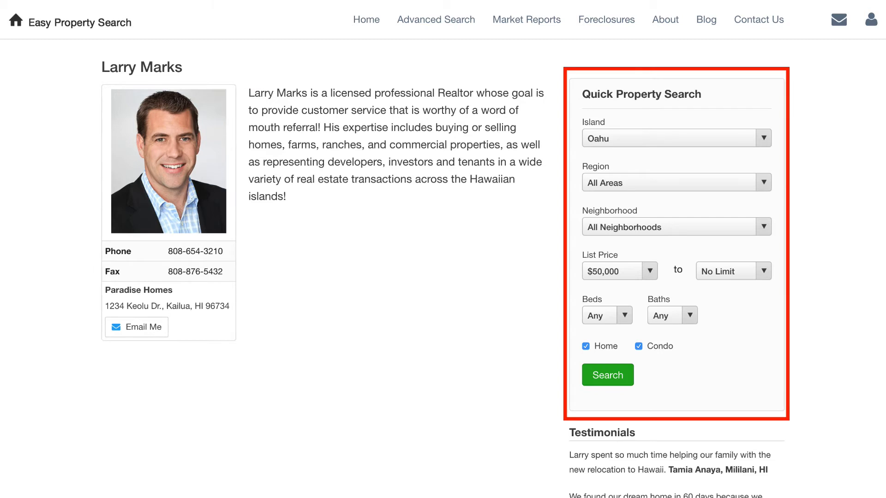
pyautogui.scroll(-5, 443, 249)
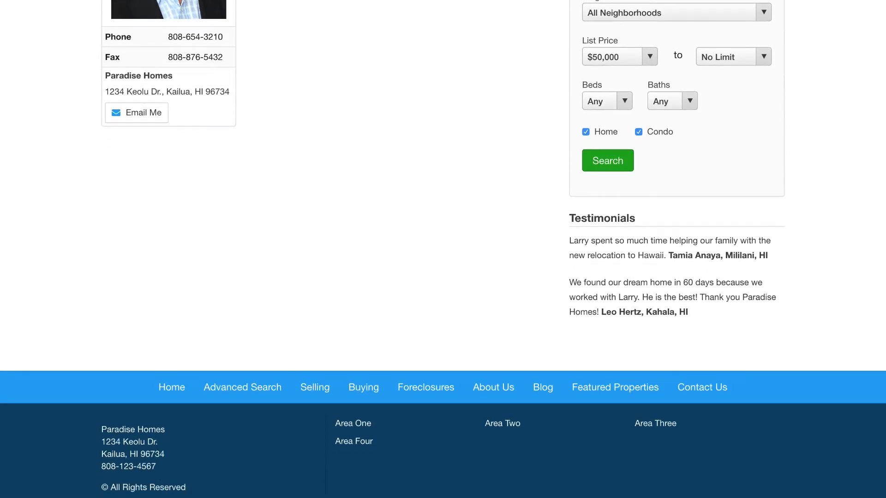
pyautogui.scroll(5, 443, 249)
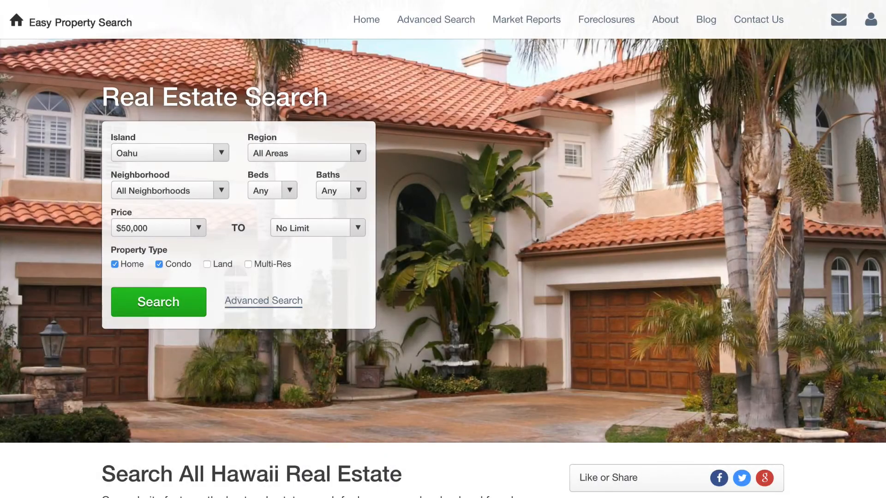
# Scroll down the site's public home page
pyautogui.scroll(-8, 443, 249)
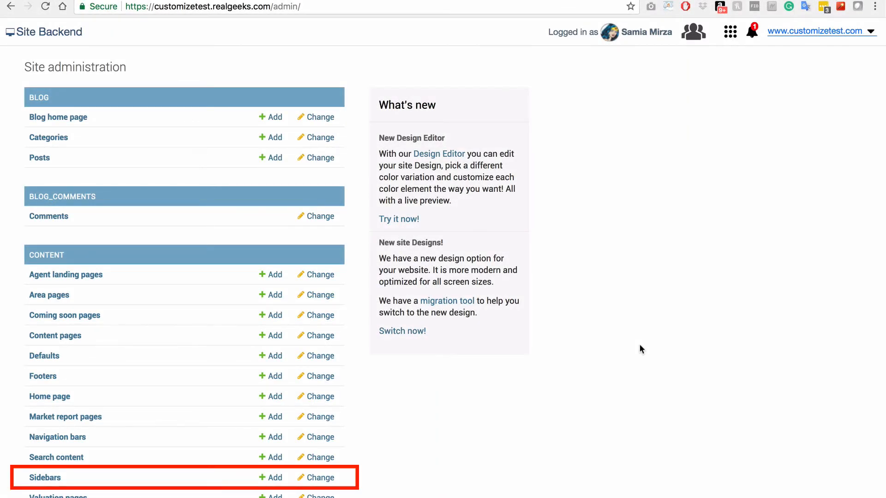
# Go to Sidebars under Content and choose Default Sidebar
pyautogui.click(44, 479)
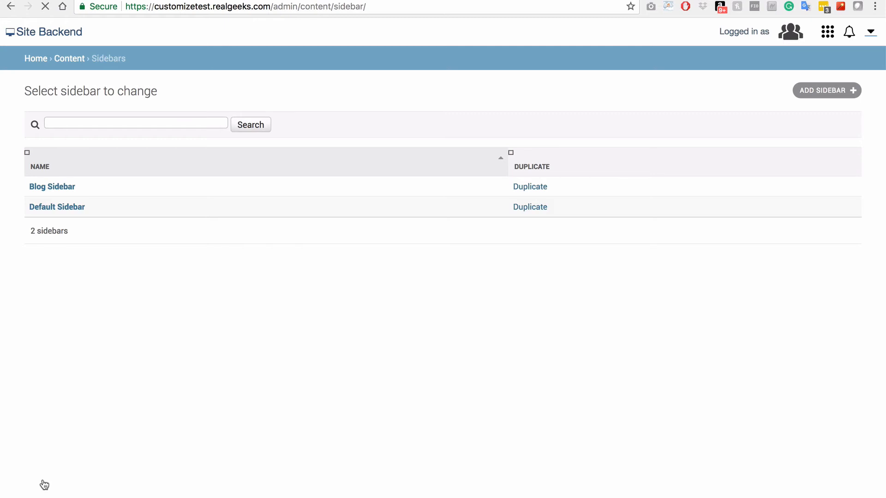
pyautogui.click(69, 209)
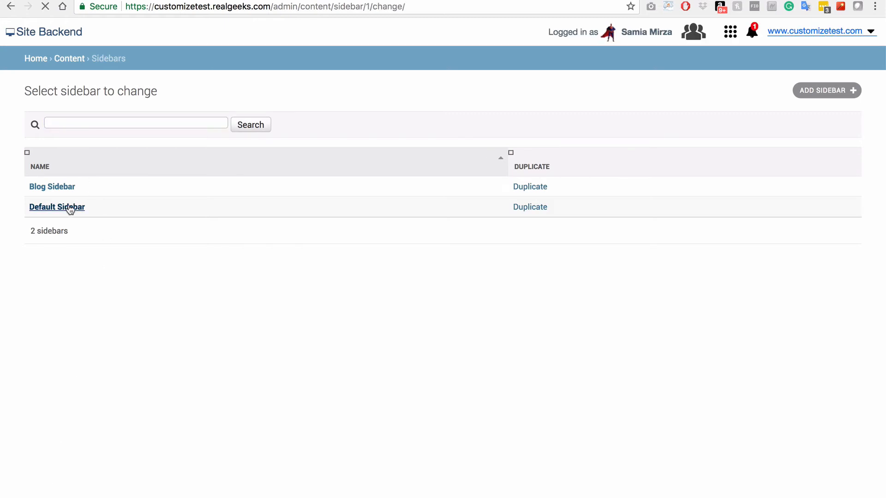
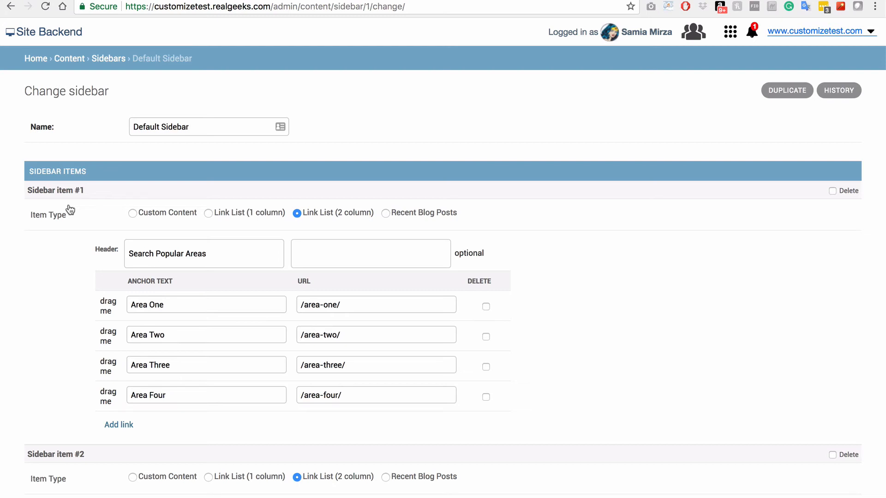
# Change the first two sidebar links to Lanikai (/lanikai/) and Hawaii Kai (/hawaii-kai/)
pyautogui.click(193, 306)
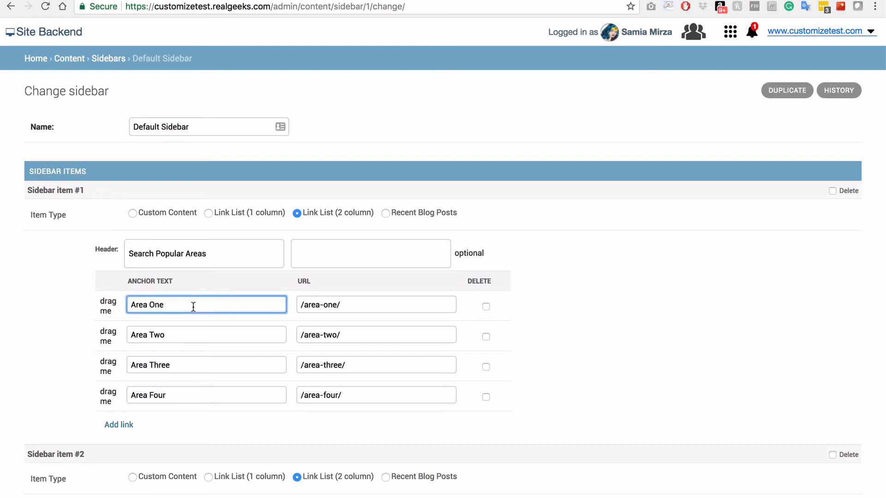
pyautogui.tripleClick(193, 305)
pyautogui.write('Lanikai')
pyautogui.press('Tab')
pyautogui.write('/la')
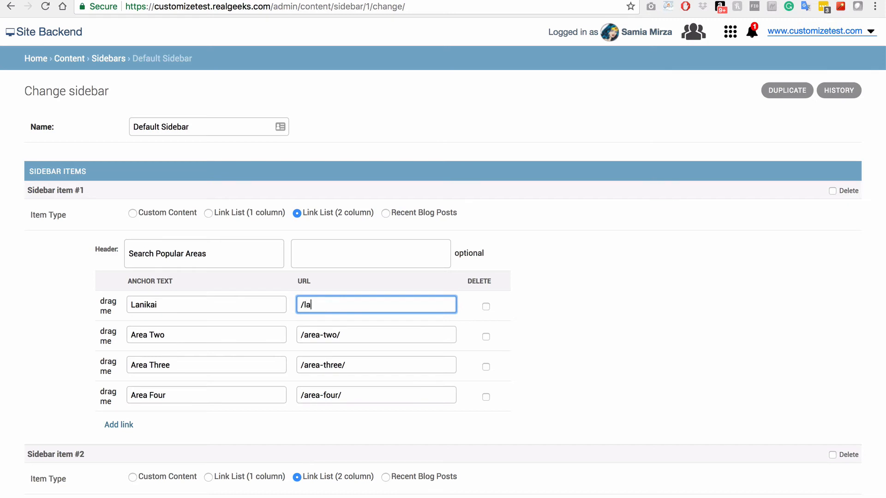
pyautogui.write('nikai/')
pyautogui.press('Tab')
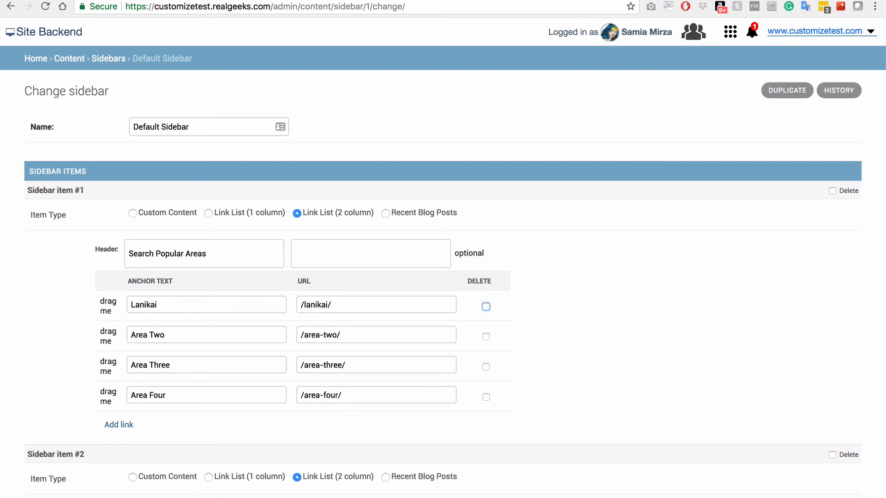
pyautogui.press('Tab')
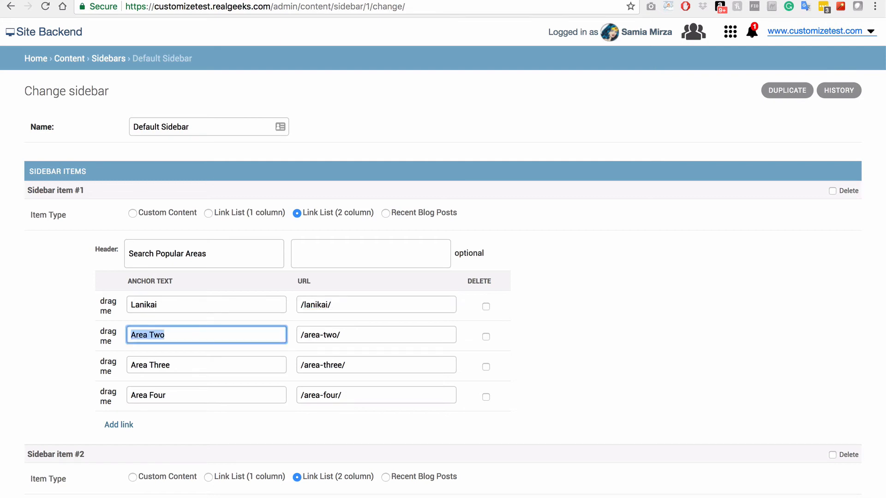
pyautogui.write('Hawaii Kai')
pyautogui.press('Tab')
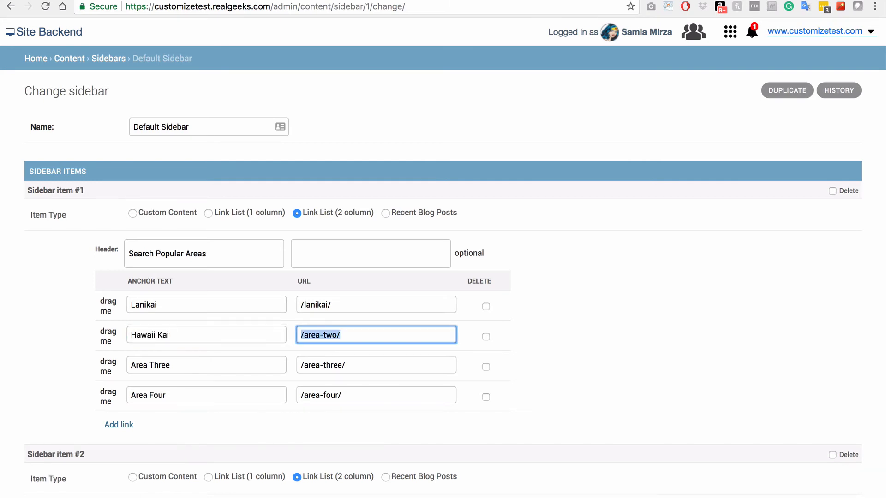
pyautogui.write('/hawaii-kai')
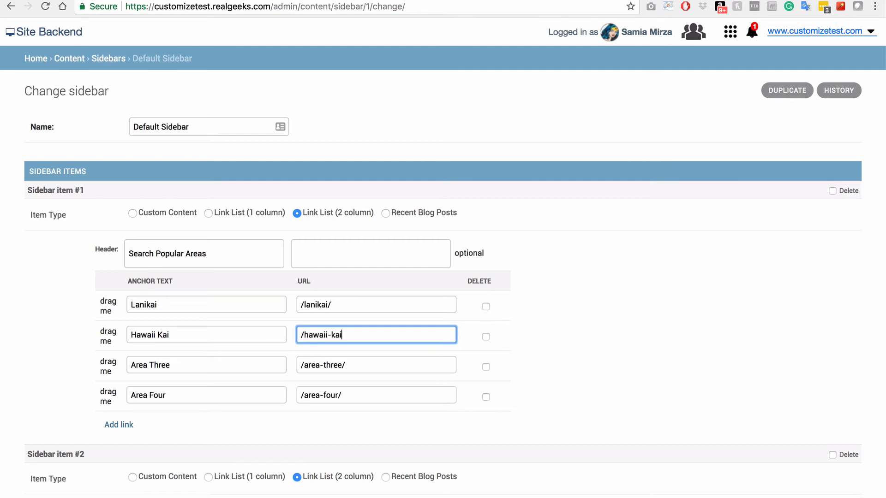
pyautogui.write('/')
pyautogui.press('Tab')
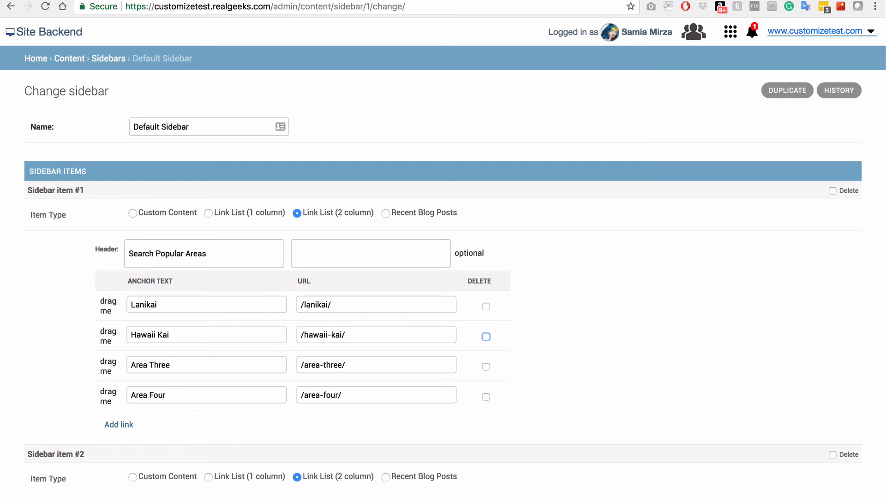
# Change the third and fourth sidebar links to Diamond Head (/diamond-head/) and North Shore (/north-shore/)
pyautogui.press('Tab')
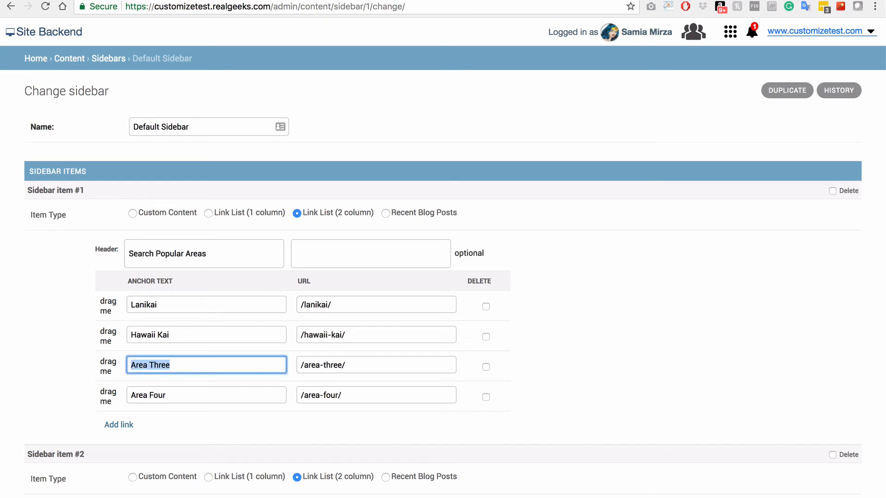
pyautogui.write('Diamond Head')
pyautogui.press('Tab')
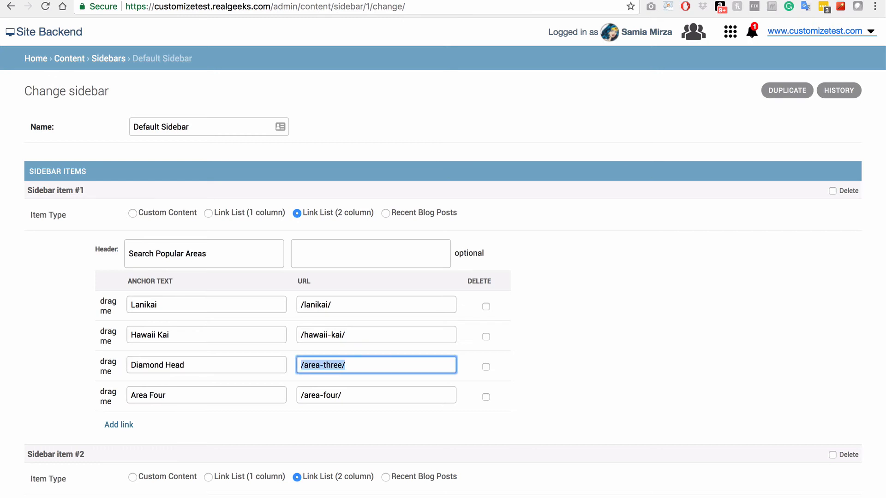
pyautogui.write('/diamond-he')
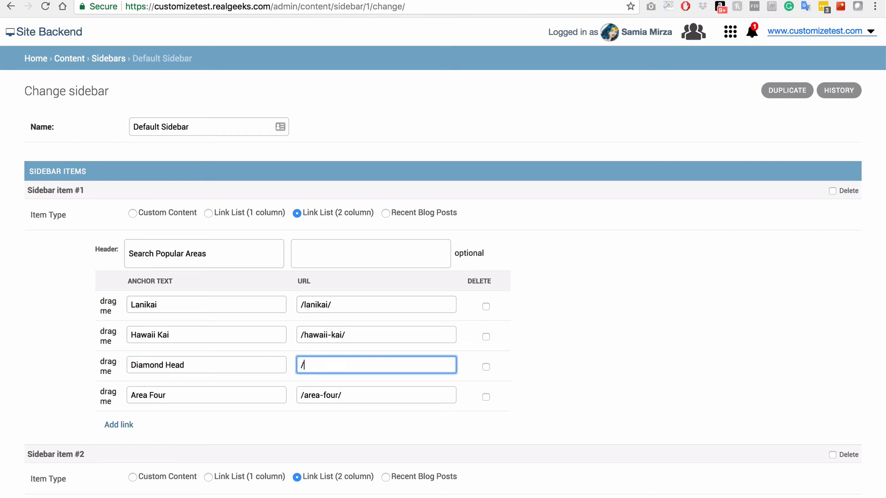
pyautogui.write('ad/')
pyautogui.press('Tab')
pyautogui.press('Tab')
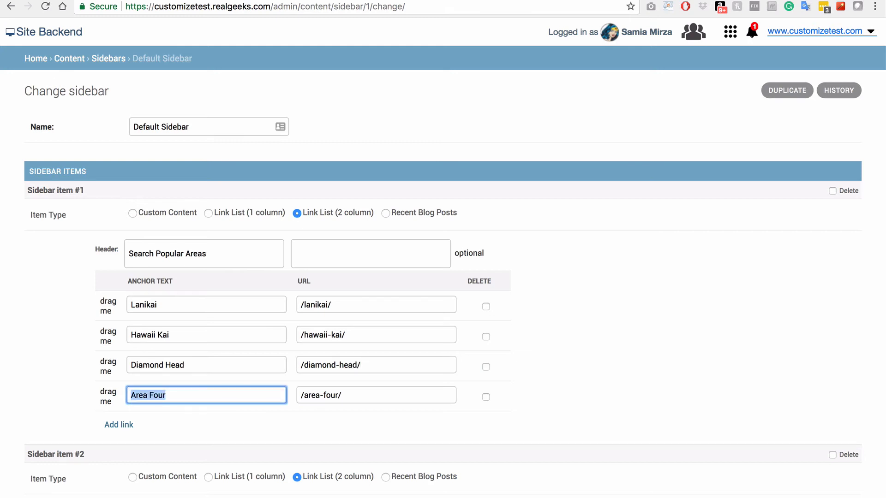
pyautogui.write('North Shore')
pyautogui.press('Tab')
pyautogui.write('/north-shore/')
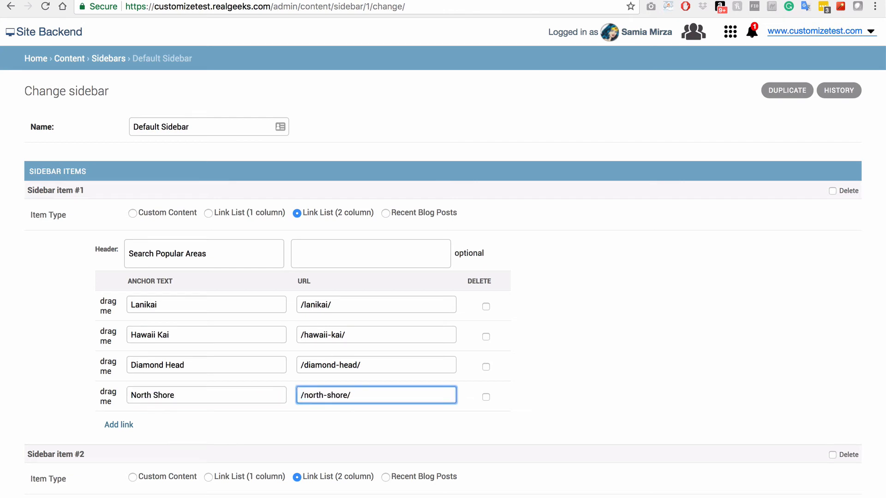
pyautogui.press('Tab')
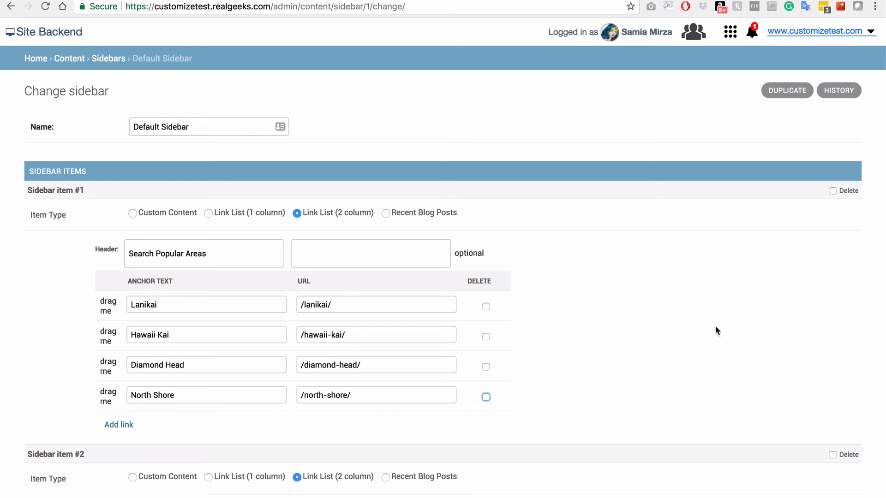
pyautogui.scroll(-10, 715, 326)
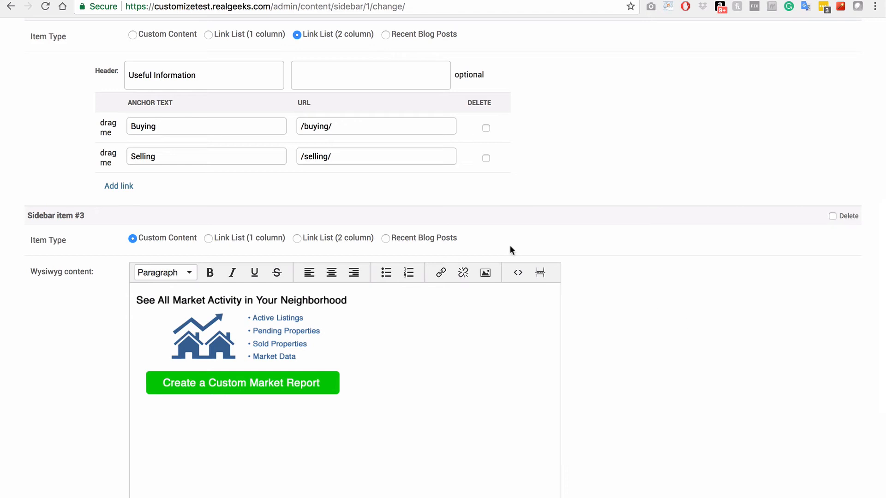
pyautogui.click(245, 121)
pyautogui.click(364, 127)
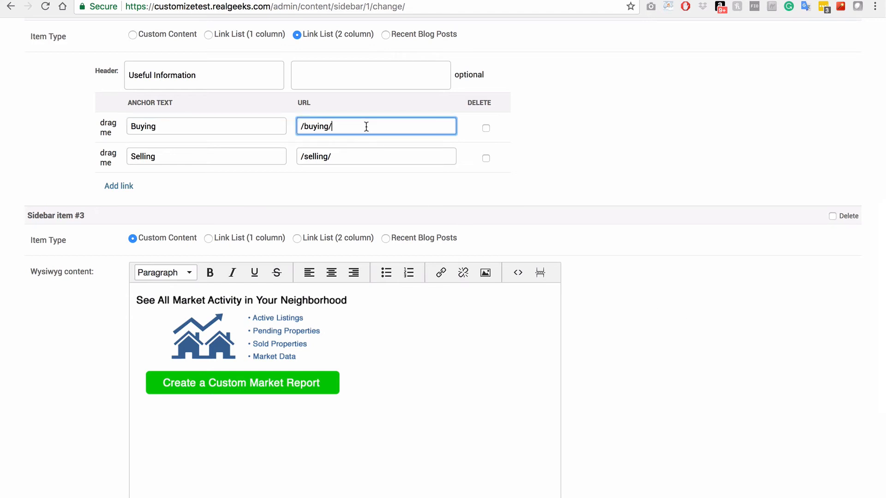
pyautogui.click(229, 154)
pyautogui.click(351, 156)
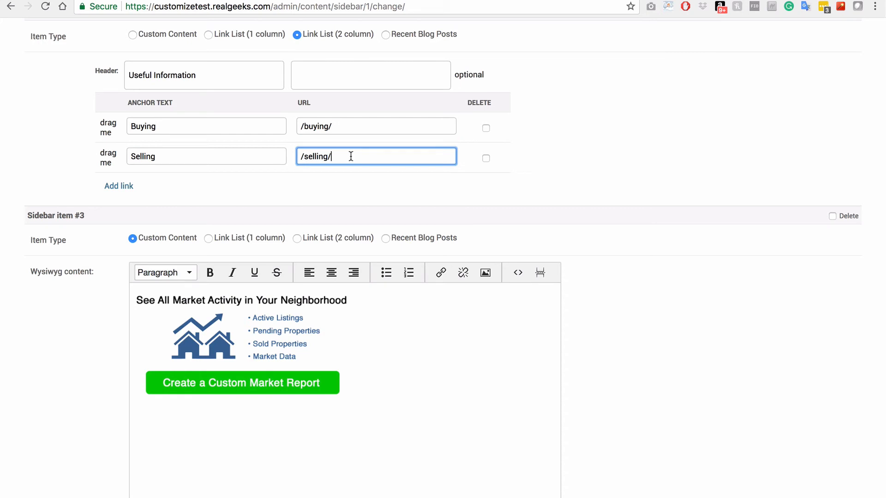
pyautogui.click(486, 128)
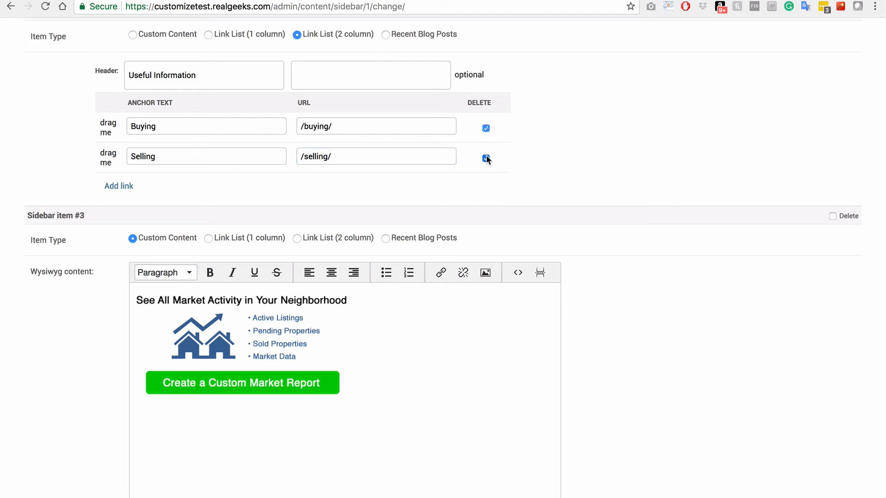
pyautogui.click(486, 158)
pyautogui.click(485, 128)
pyautogui.scroll(-4, 683, 329)
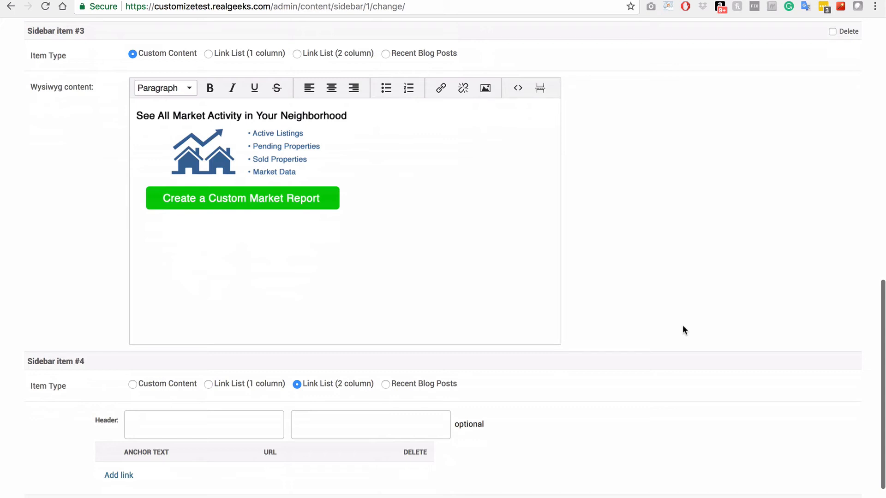
pyautogui.scroll(-2, 683, 327)
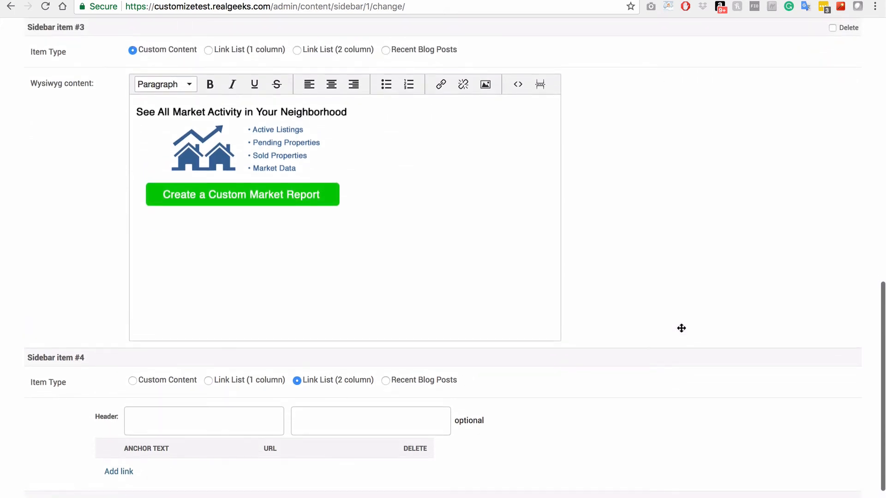
pyautogui.scroll(-3, 683, 329)
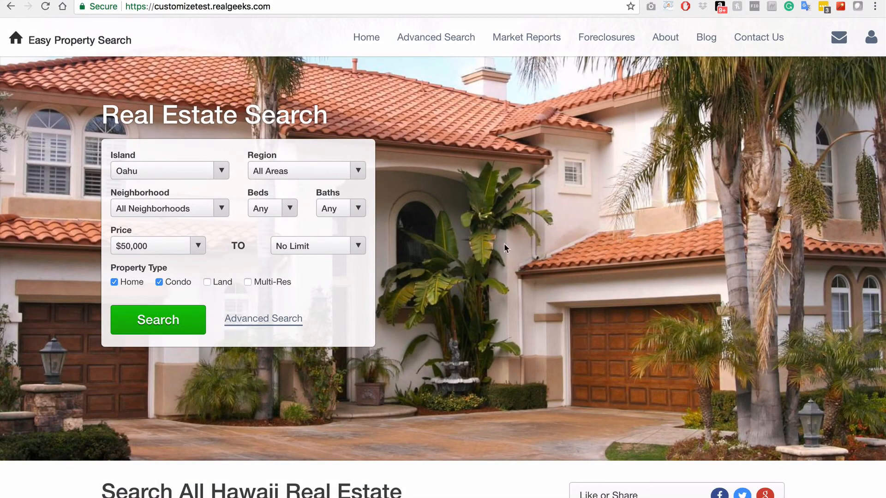
# Visit the Lanikai, Hawaii Kai, Diamond Head and North Shore area pages, scrolling down each one
pyautogui.scroll(-7, 524, 250)
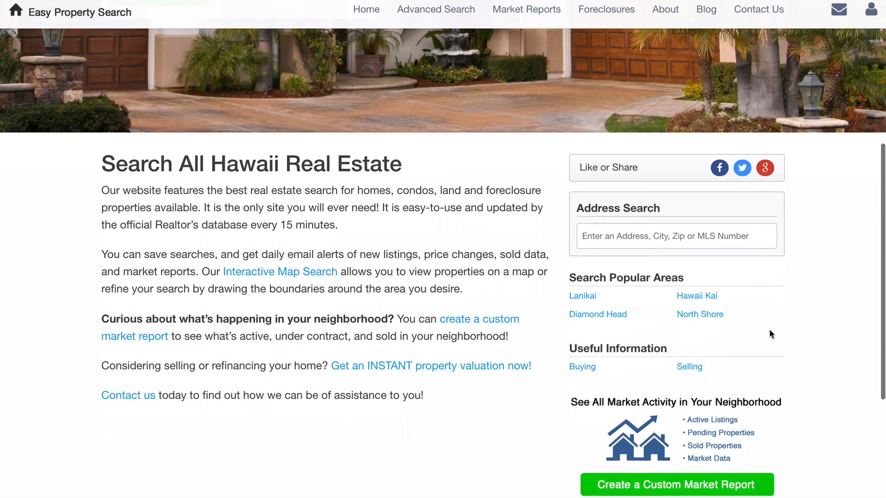
pyautogui.click(580, 297)
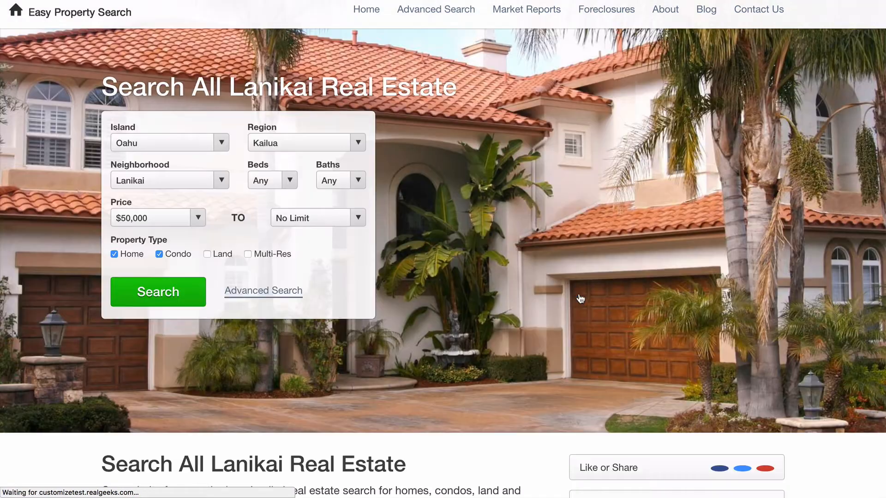
pyautogui.scroll(-5, 579, 298)
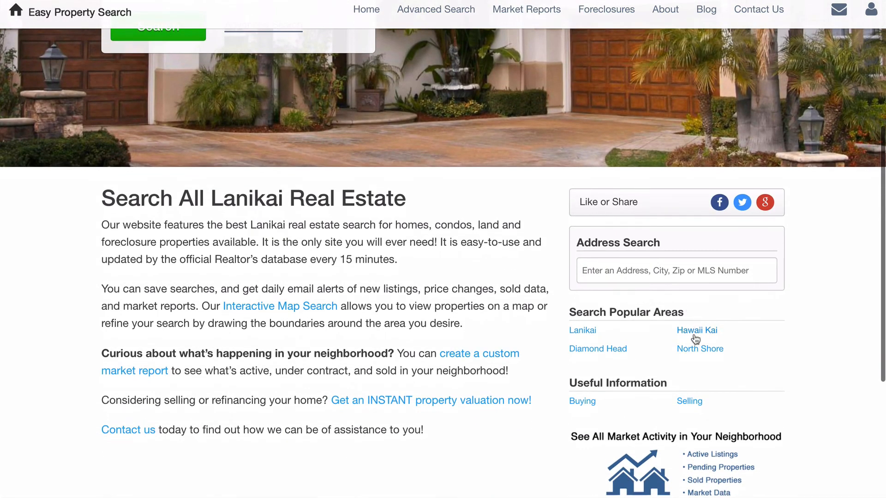
pyautogui.click(695, 336)
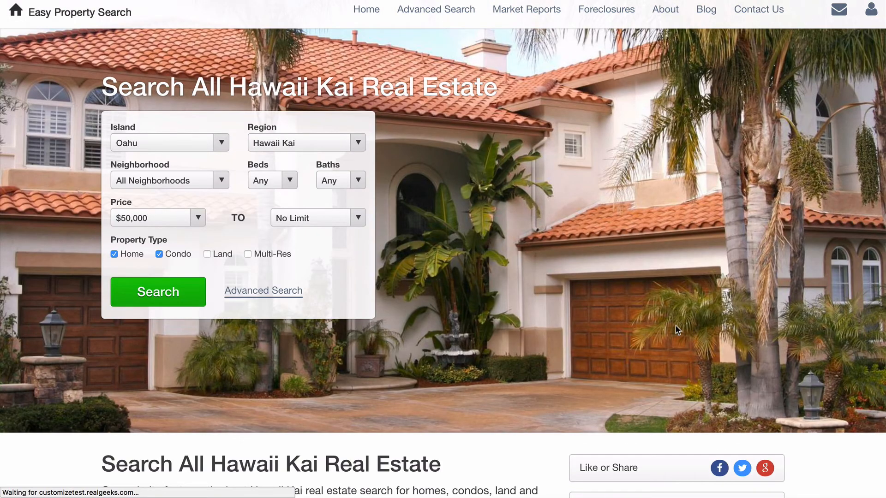
pyautogui.scroll(-5, 547, 308)
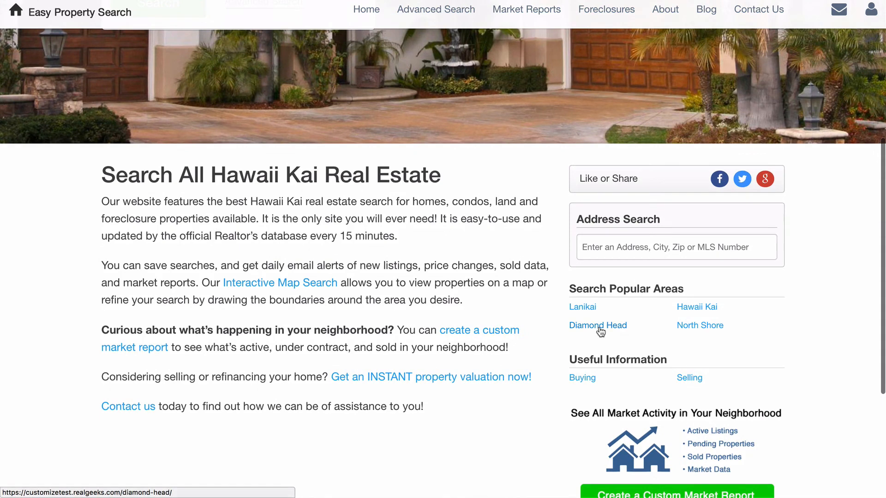
pyautogui.click(597, 328)
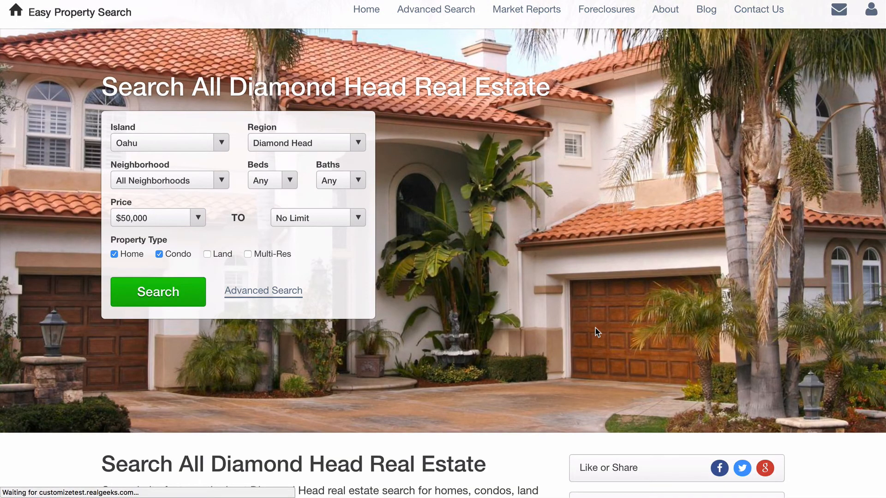
pyautogui.scroll(-6, 595, 328)
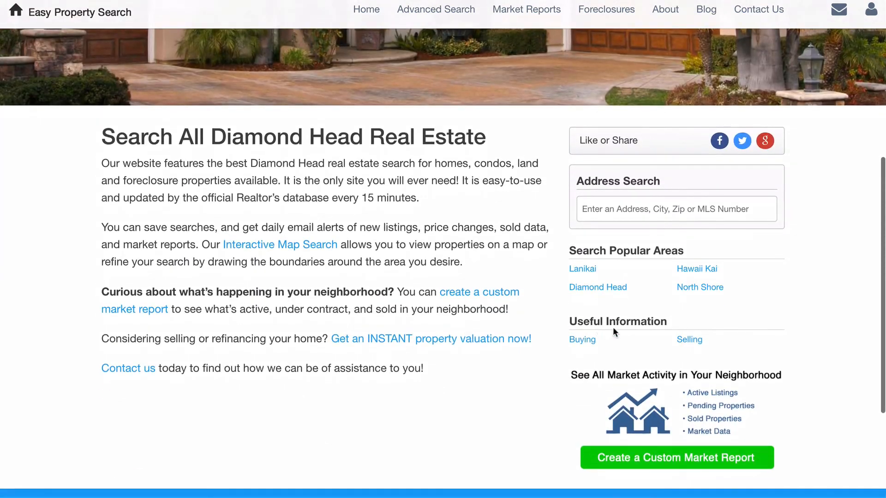
pyautogui.click(712, 290)
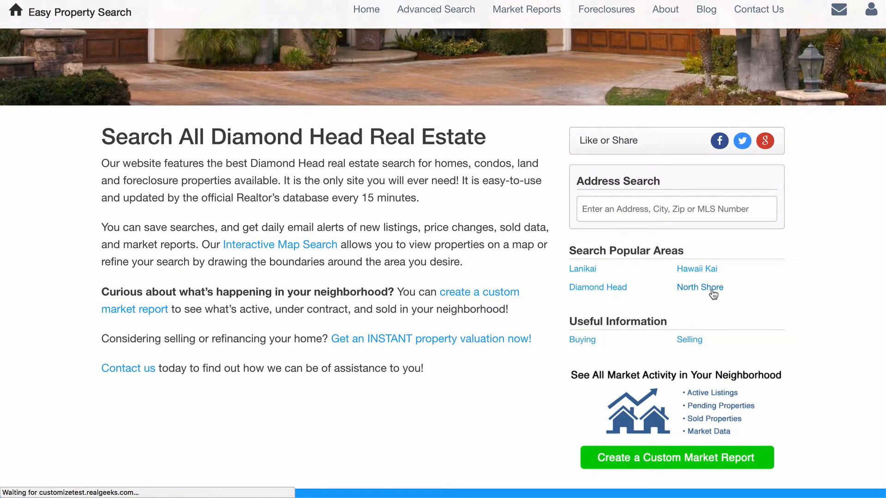
pyautogui.scroll(-6, 713, 295)
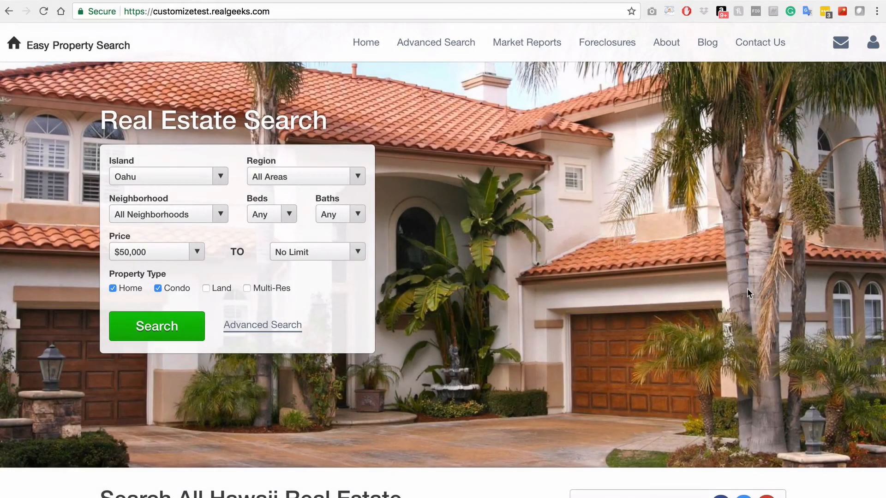
pyautogui.scroll(-12, 748, 294)
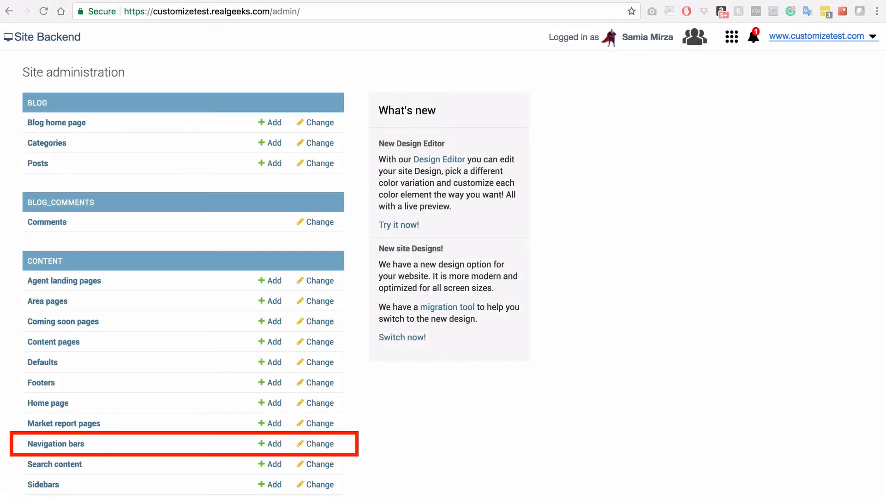
# In the Secondary Bottom Navigation Bar, set the first link to /lanikai/ with anchor text Lanikai
pyautogui.click(70, 445)
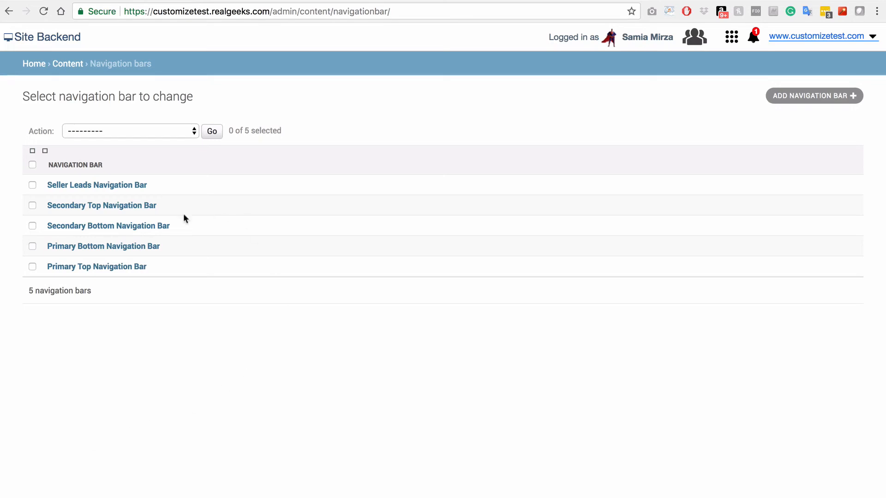
pyautogui.click(136, 226)
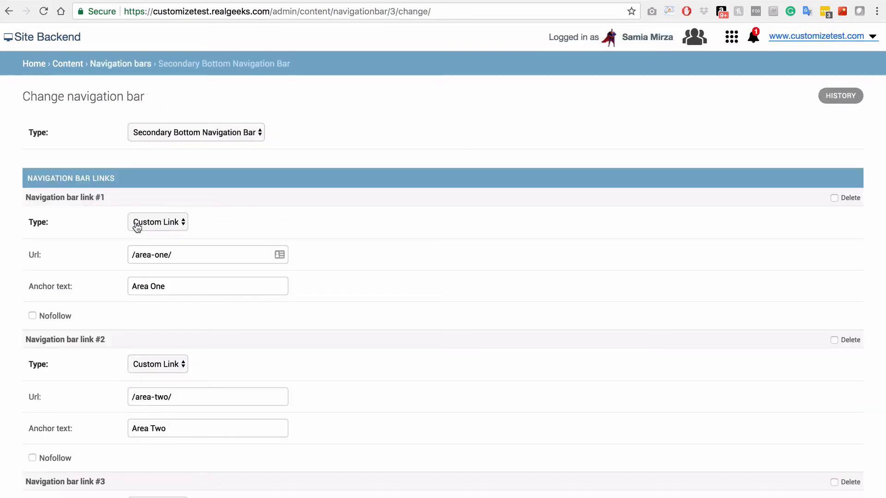
pyautogui.click(246, 256)
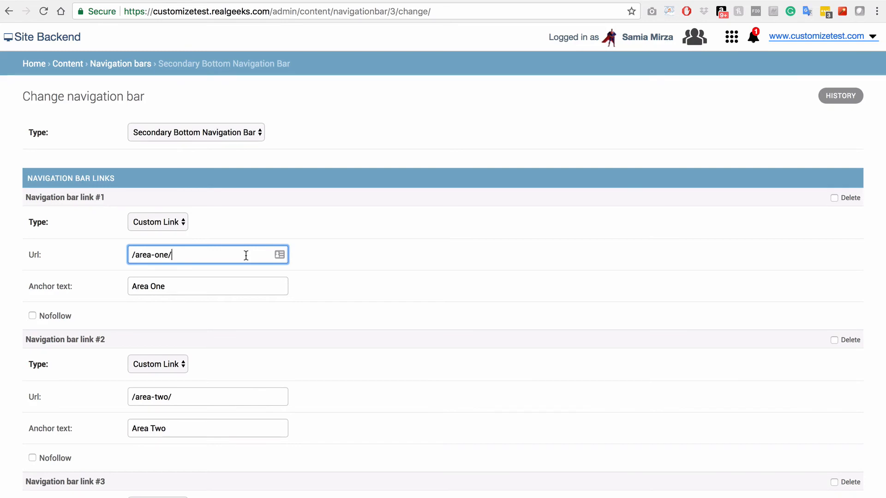
pyautogui.press('super+a')
pyautogui.write('/lanikai/')
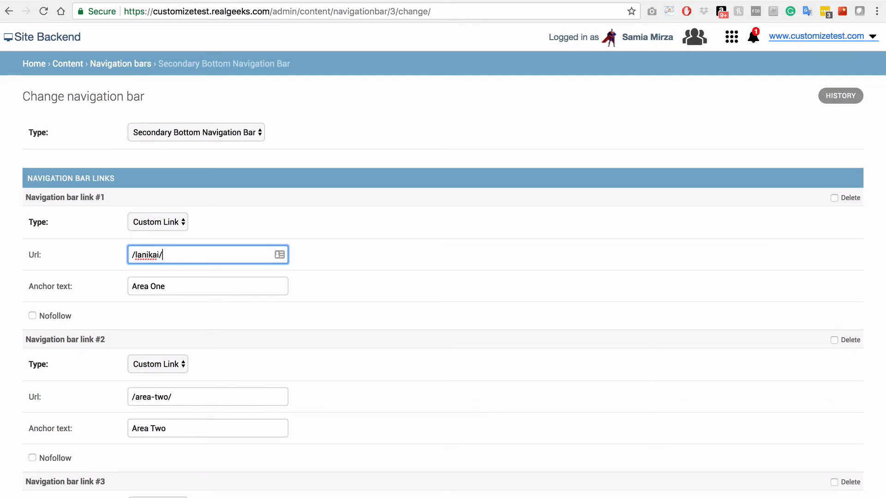
pyautogui.press('Tab')
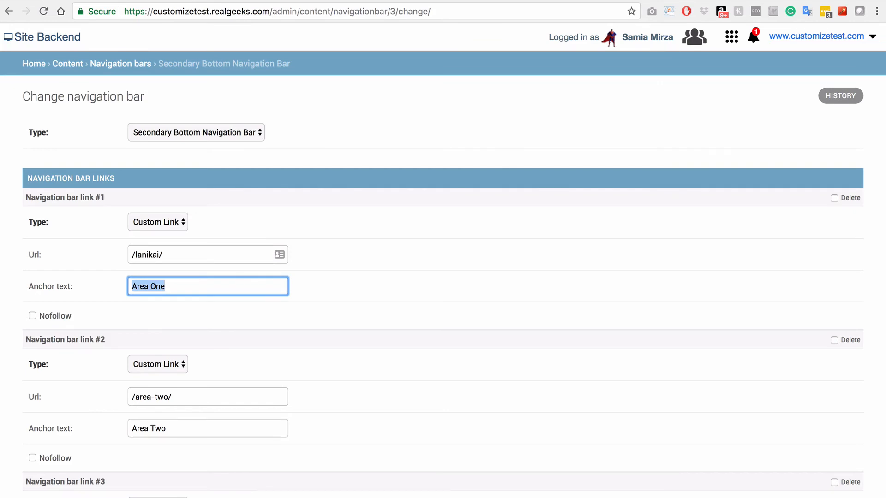
pyautogui.write('Lanikai')
pyautogui.press('Tab')
# Set the second navigation link to /hawaii-kai/ with anchor text Hawaii Kai
pyautogui.scroll(-3, 461, 371)
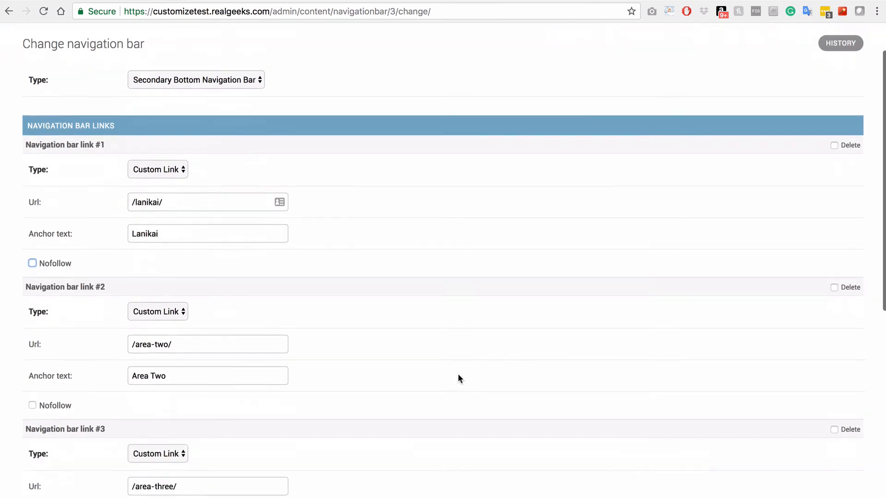
pyautogui.click(188, 285)
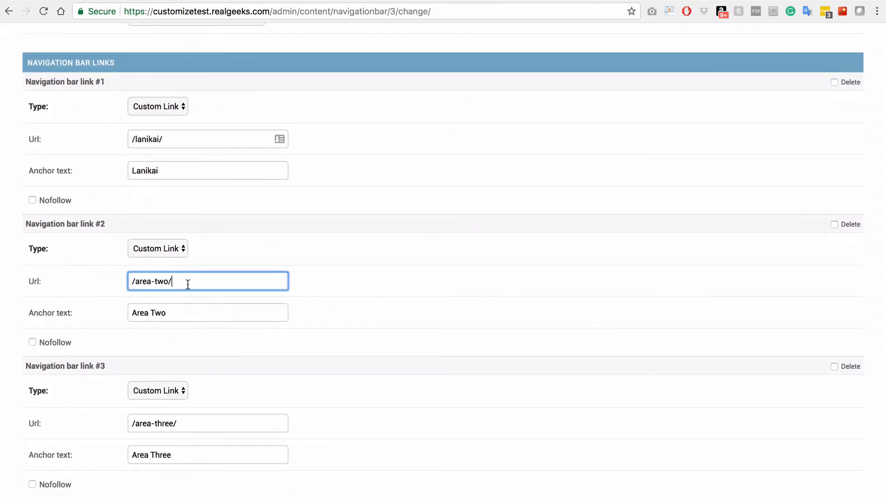
pyautogui.press('super+a')
pyautogui.write('/hawaii-kai/')
pyautogui.press('Tab')
pyautogui.write('Hawaii Kai')
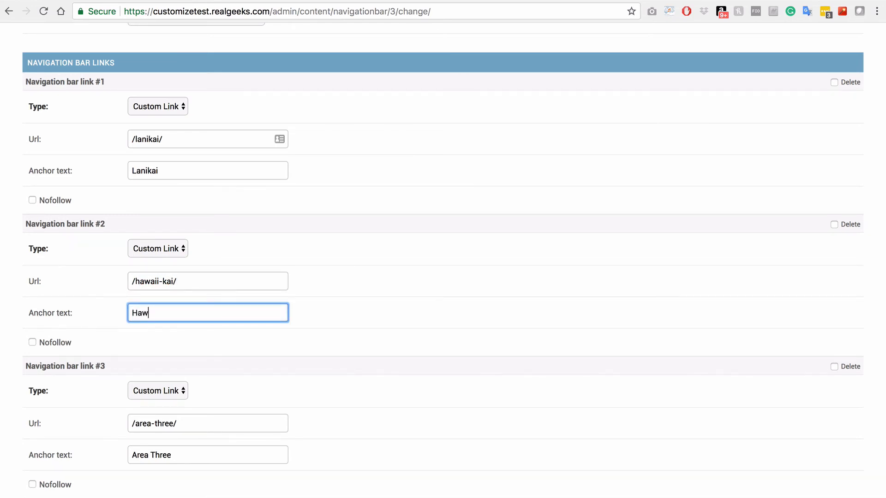
pyautogui.click(339, 412)
# Set the third navigation link to the Diamond Head URL with anchor text Diamond Head
pyautogui.scroll(-3, 350, 411)
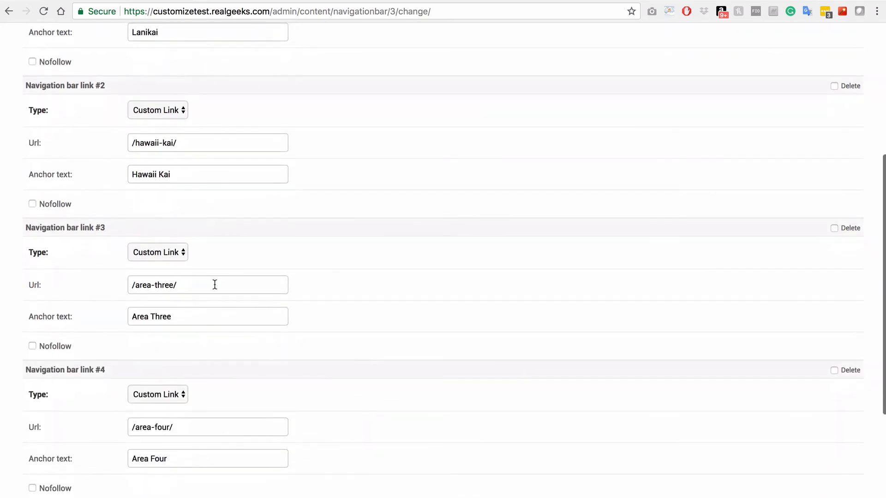
pyautogui.click(212, 284)
pyautogui.press('super+a')
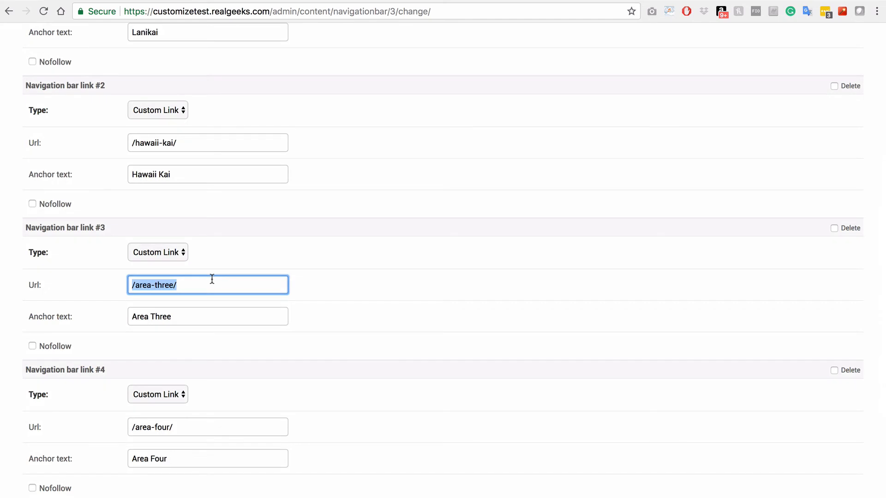
pyautogui.write('diamond-head')
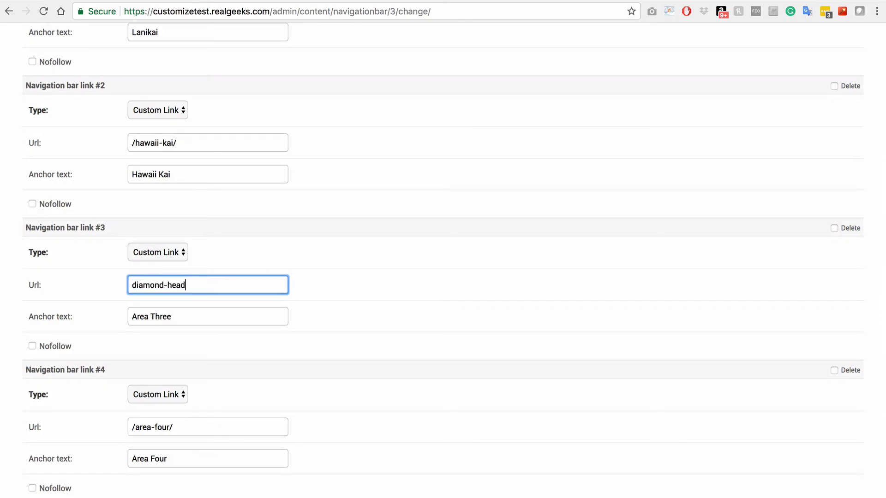
pyautogui.write('/')
pyautogui.write('/')
pyautogui.press('Tab')
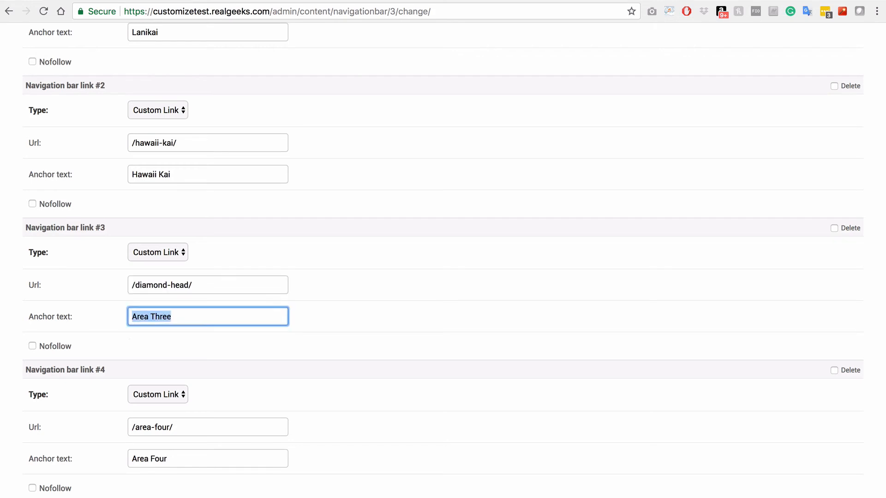
pyautogui.write('Diamond Head')
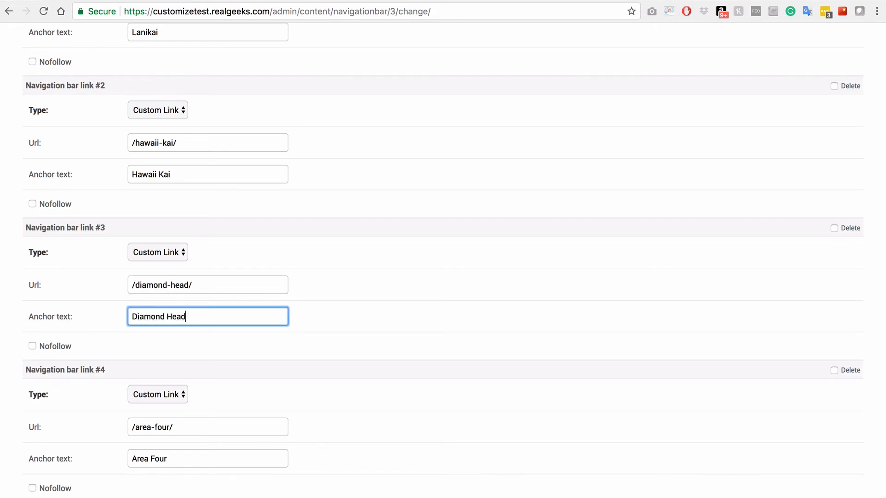
pyautogui.press('Tab')
pyautogui.press('Tab')
# Set the fourth link to /north-shore/ with anchor text North Shore and save the navigation bar
pyautogui.scroll(-5, 331, 311)
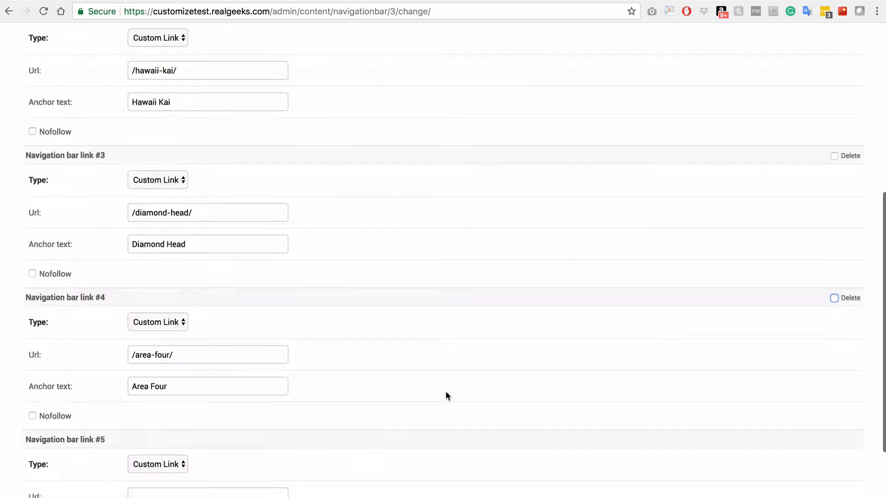
pyautogui.click(237, 192)
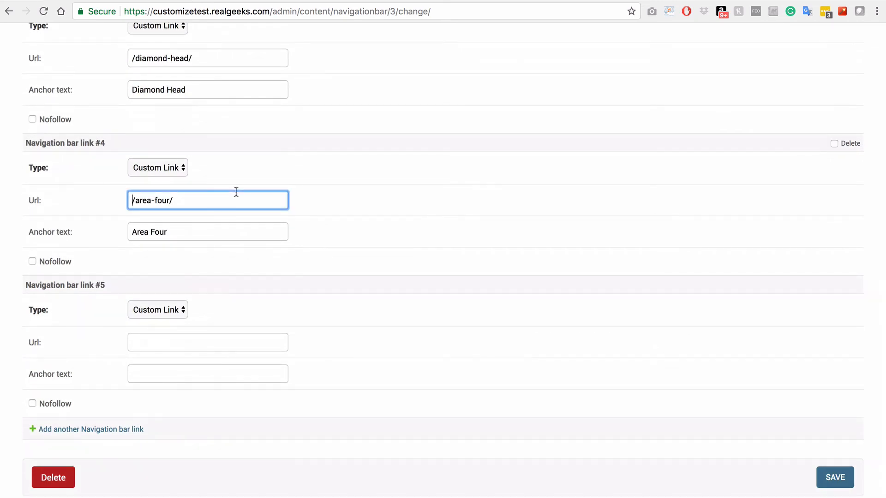
pyautogui.press('super+a')
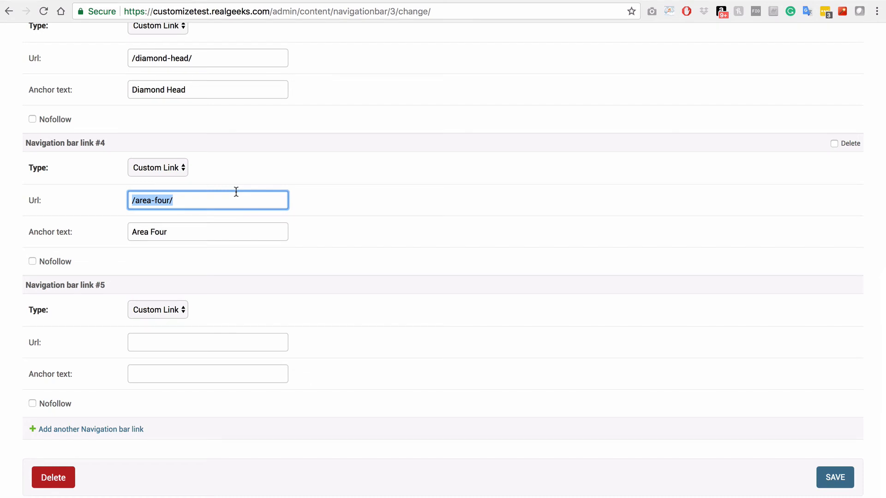
pyautogui.write('/north-shore/')
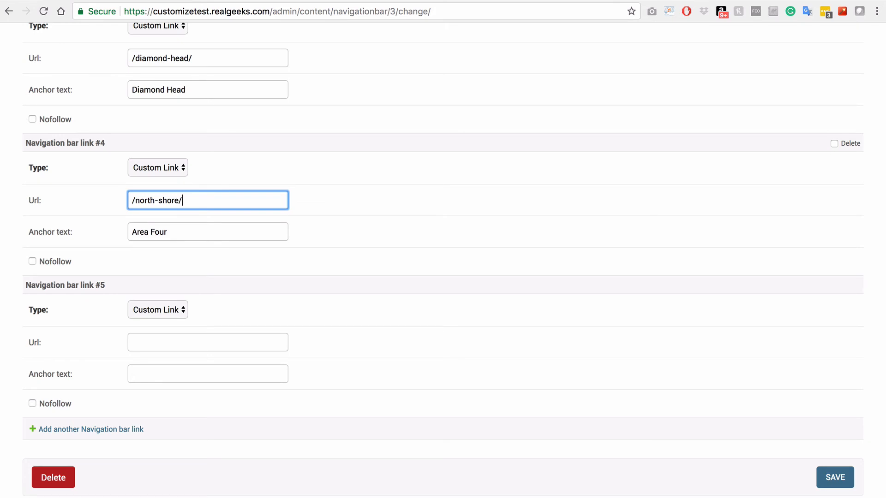
pyautogui.press('Tab')
pyautogui.write('North Shore')
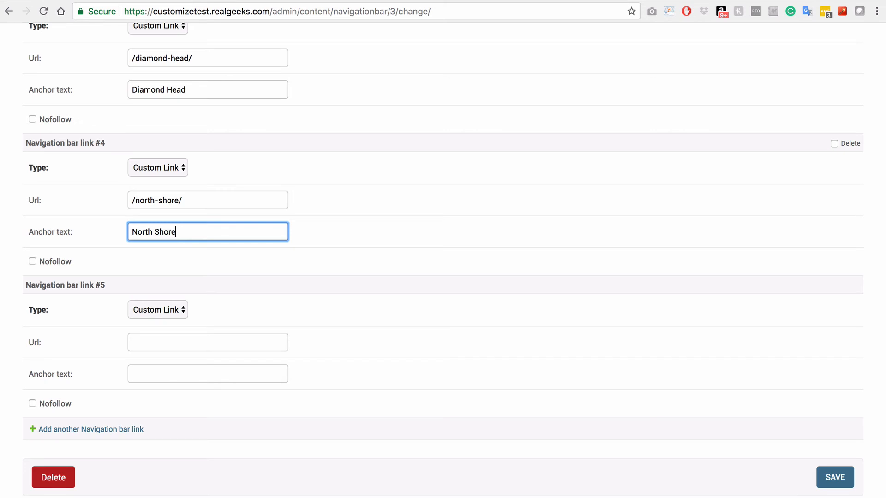
pyautogui.click(671, 180)
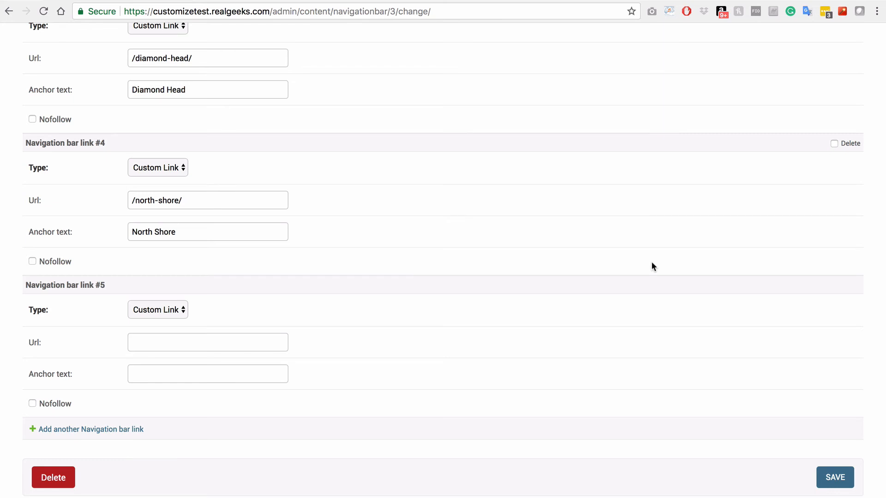
pyautogui.click(827, 483)
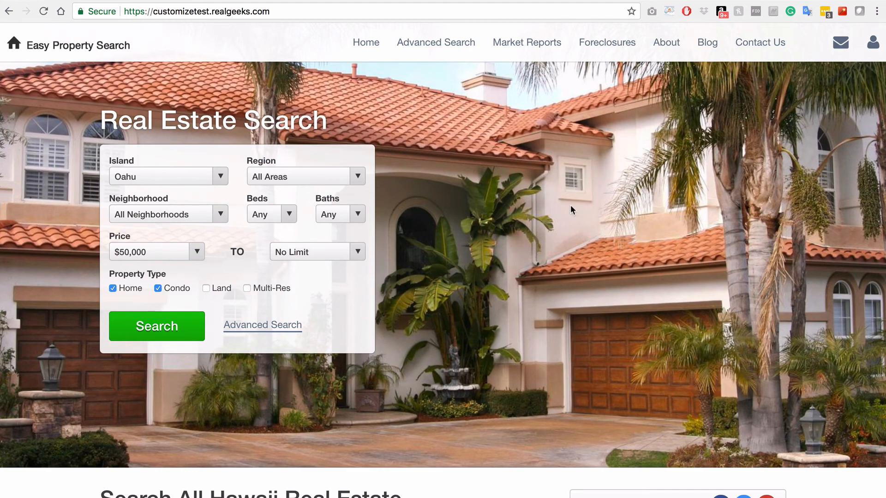
# Open the Lanikai, Hawaii Kai, Diamond Head and North Shore pages from the footer links, scrolling each
pyautogui.scroll(-10, 570, 207)
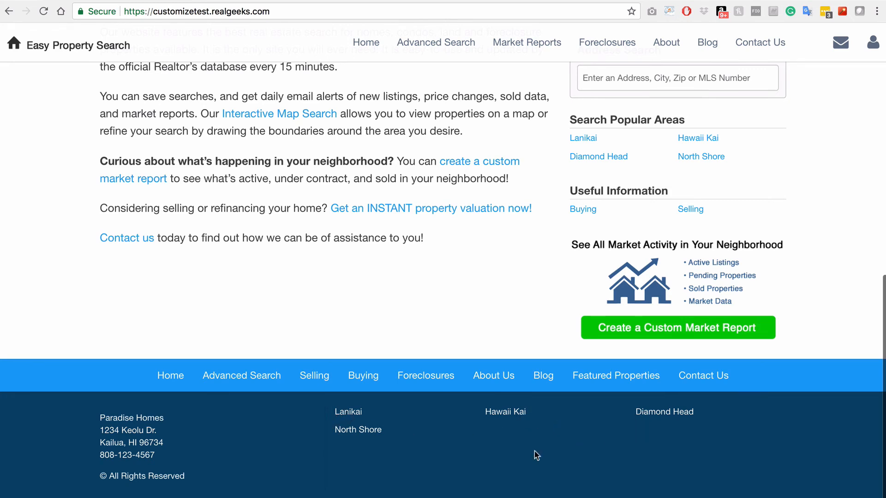
pyautogui.click(350, 413)
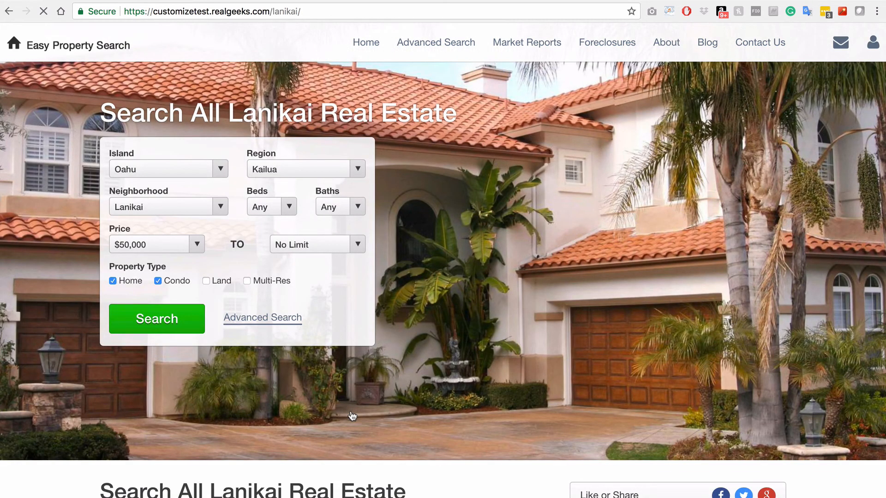
pyautogui.scroll(-10, 352, 416)
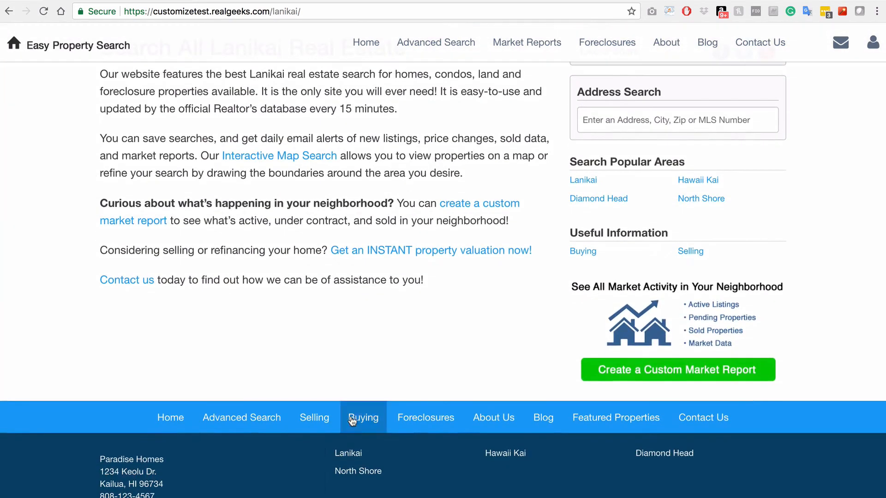
pyautogui.click(504, 454)
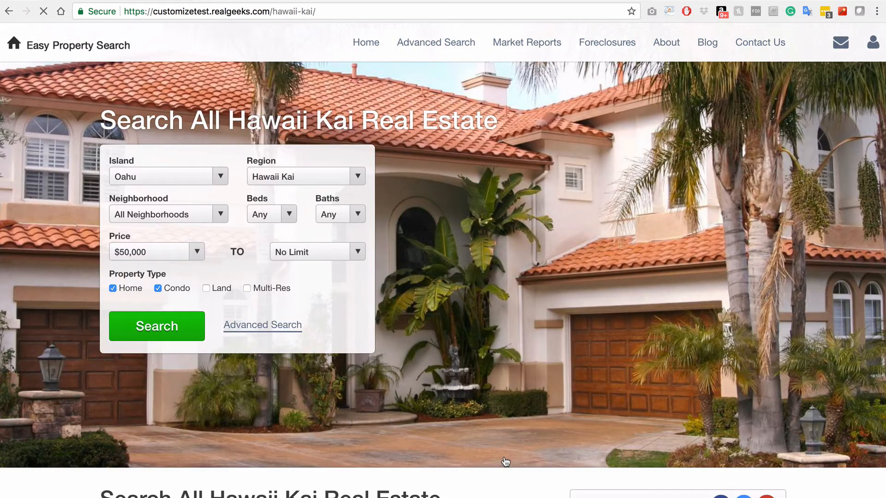
pyautogui.scroll(-10, 505, 461)
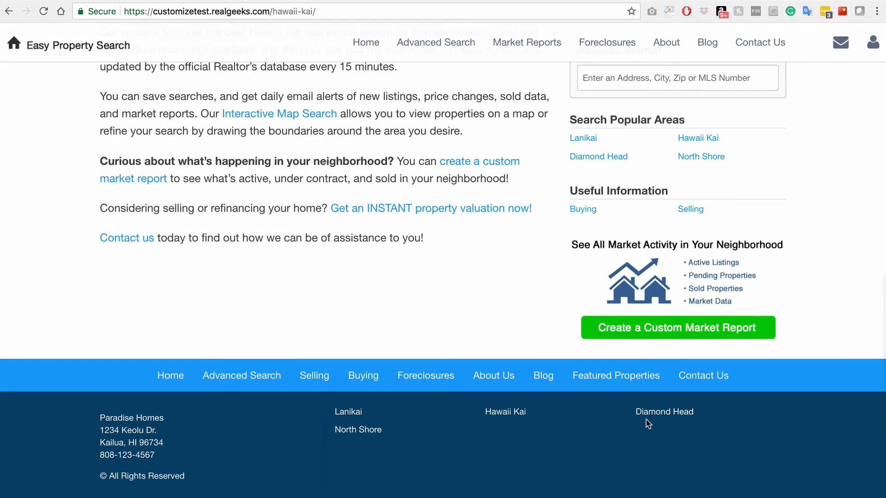
pyautogui.click(646, 418)
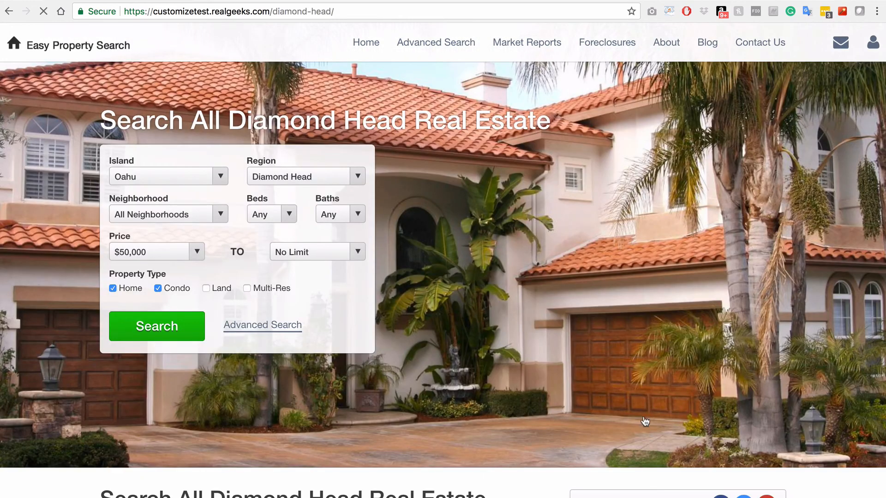
pyautogui.scroll(-10, 410, 419)
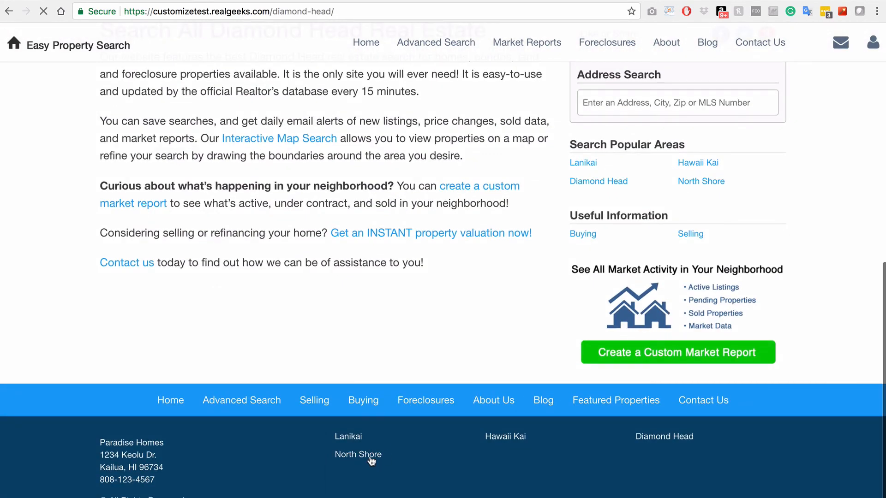
pyautogui.click(369, 456)
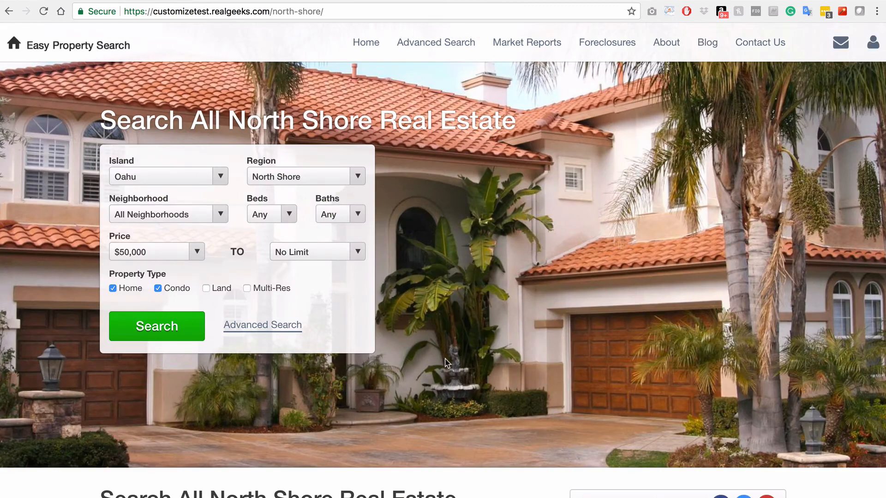
pyautogui.scroll(-10, 445, 358)
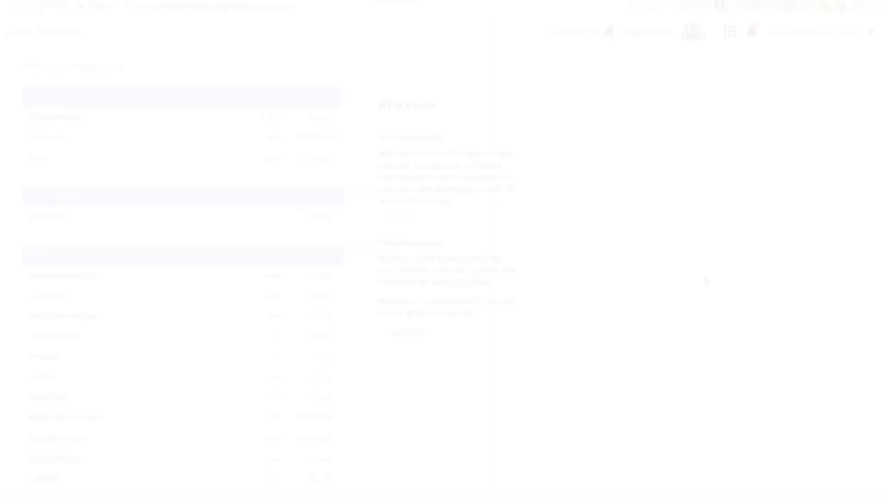
# In Site Settings Template Options, choose the gallery's white porch house with flower garden photo for the header
pyautogui.scroll(-5, 706, 280)
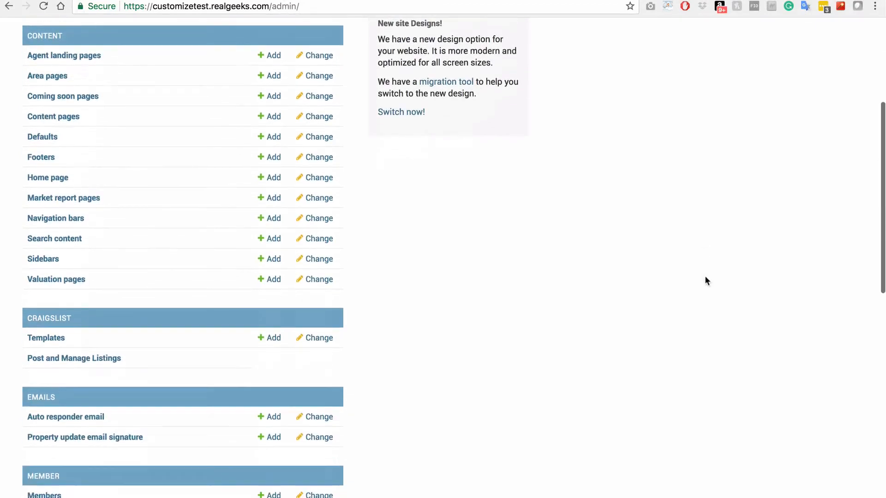
pyautogui.scroll(-7, 706, 280)
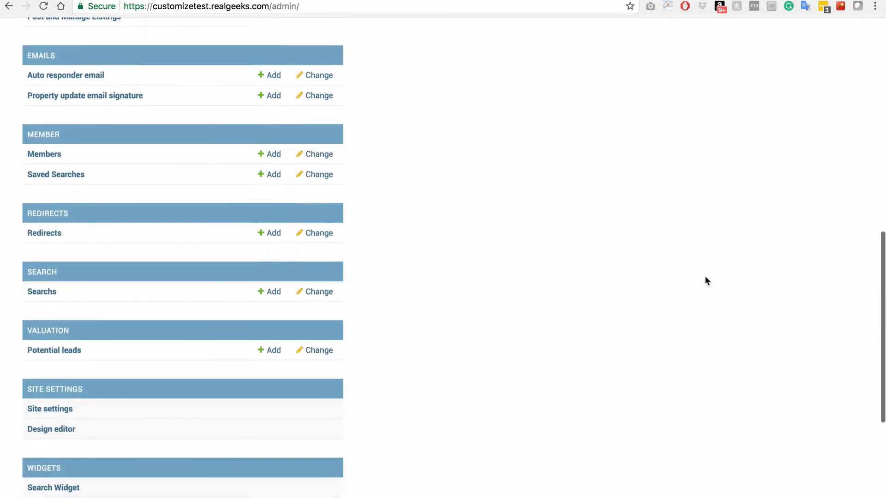
pyautogui.scroll(-4, 706, 280)
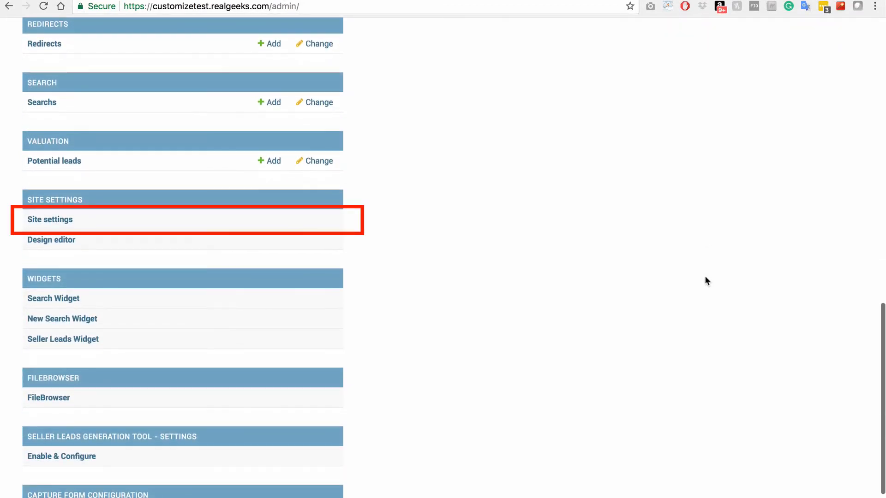
pyautogui.click(45, 219)
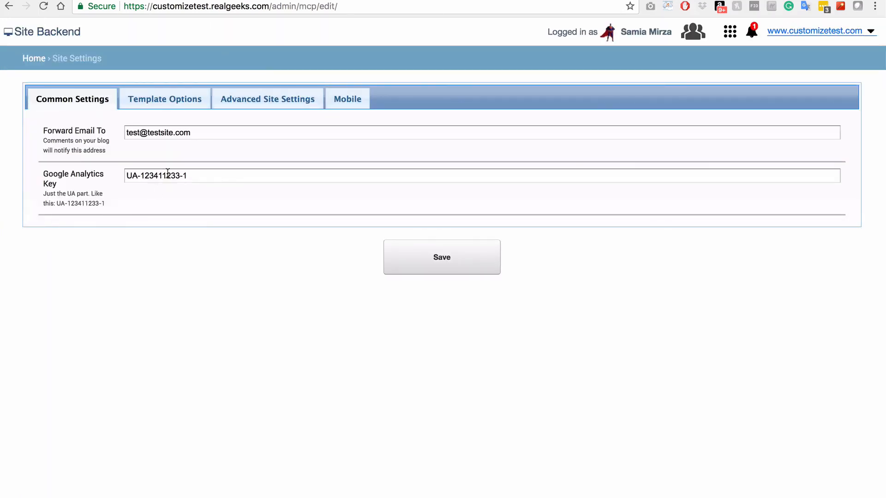
pyautogui.click(196, 101)
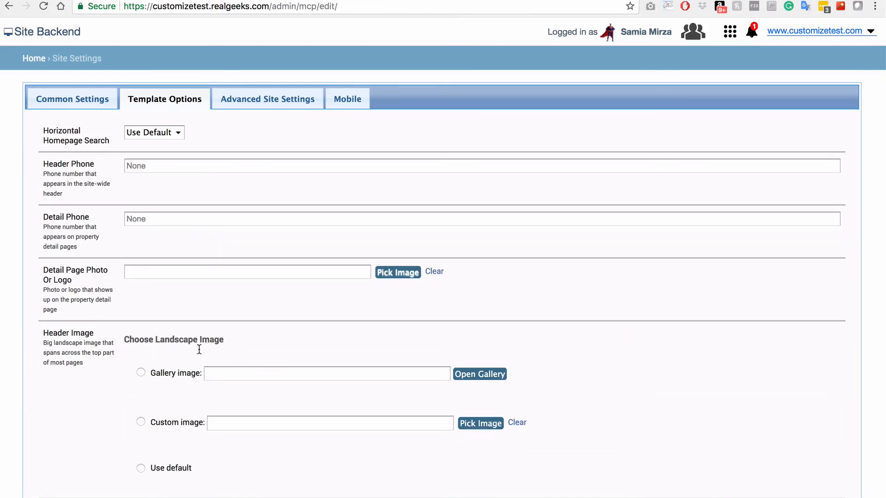
pyautogui.click(169, 374)
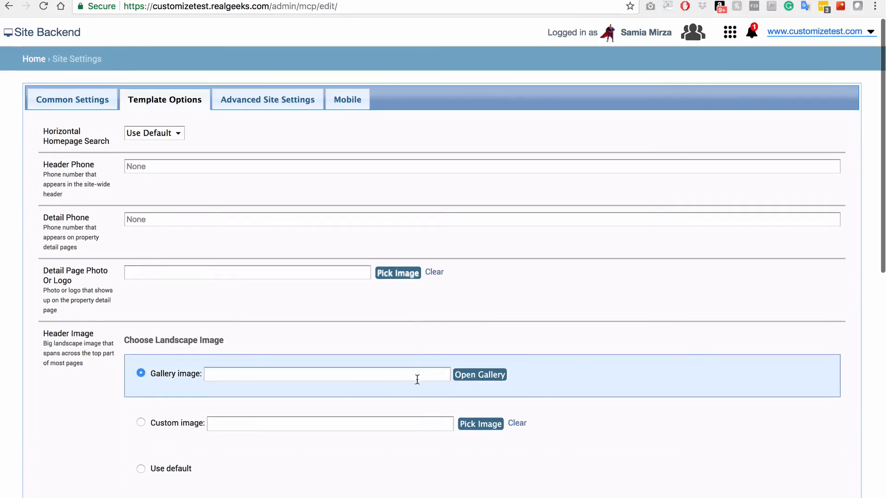
pyautogui.scroll(-1, 462, 378)
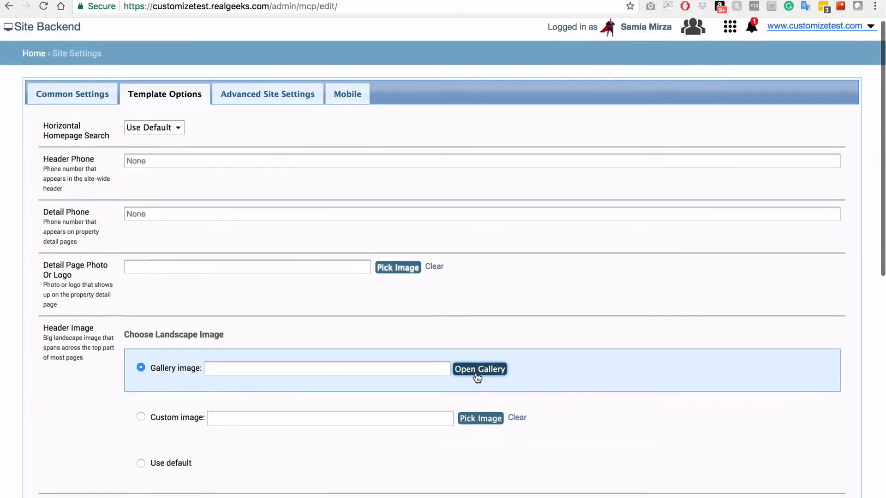
pyautogui.click(478, 369)
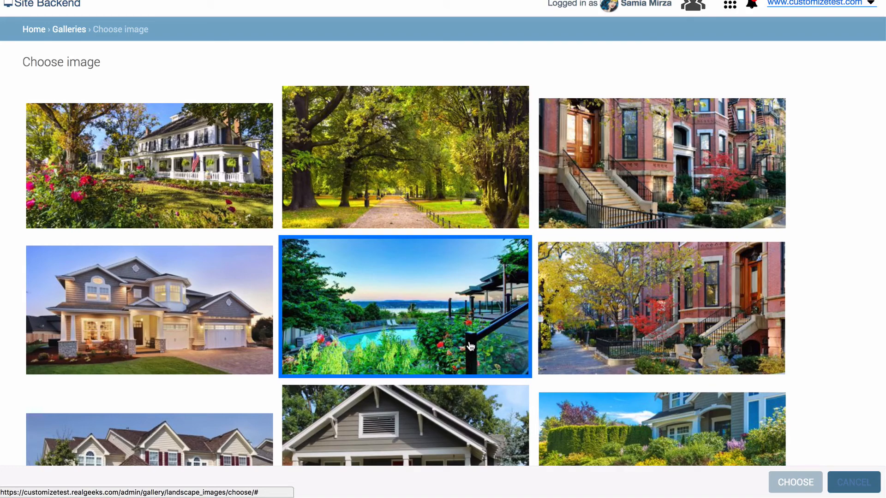
pyautogui.click(227, 180)
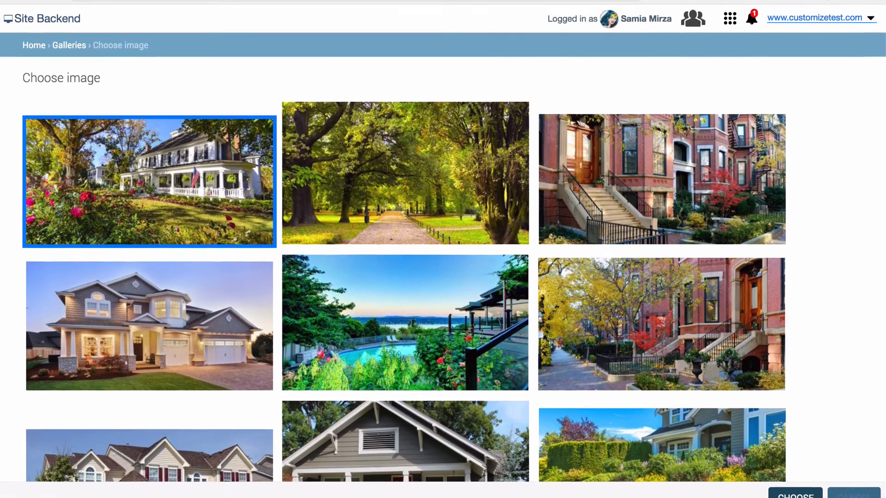
pyautogui.click(795, 494)
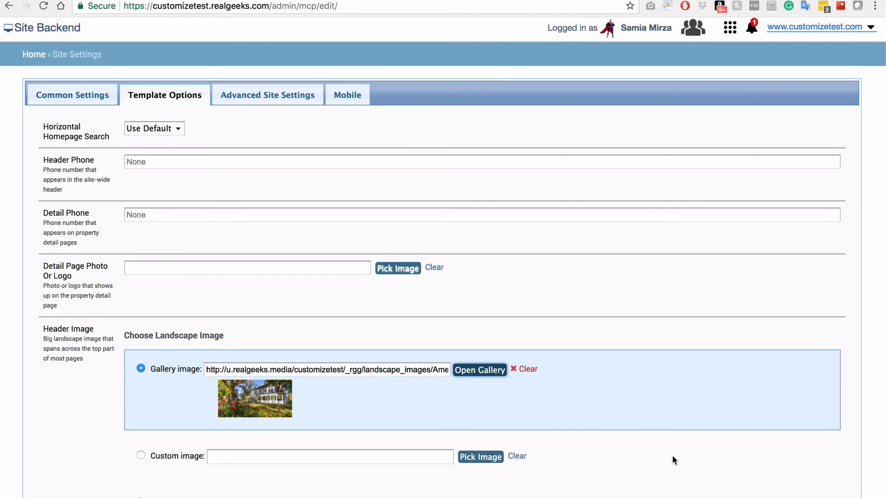
pyautogui.scroll(-1, 613, 478)
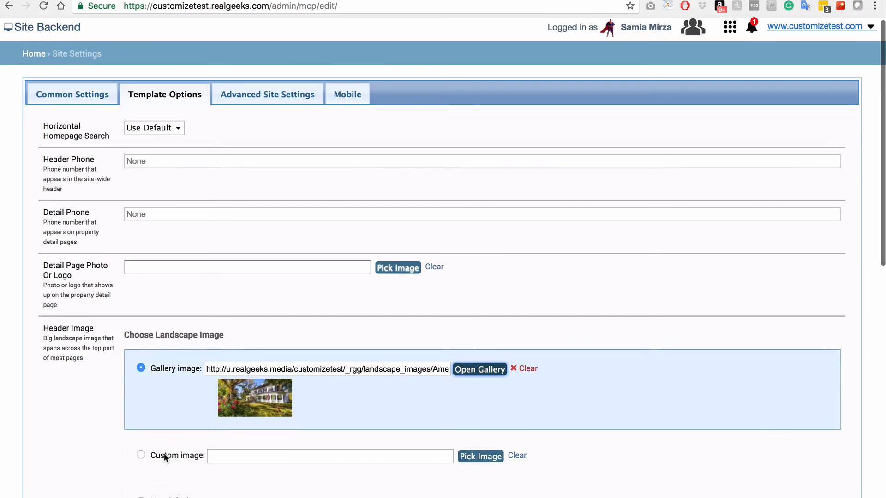
# Switch the header to Custom image and upload and insert Landscape Image - Property.jpg
pyautogui.scroll(-1, 164, 453)
pyautogui.click(165, 453)
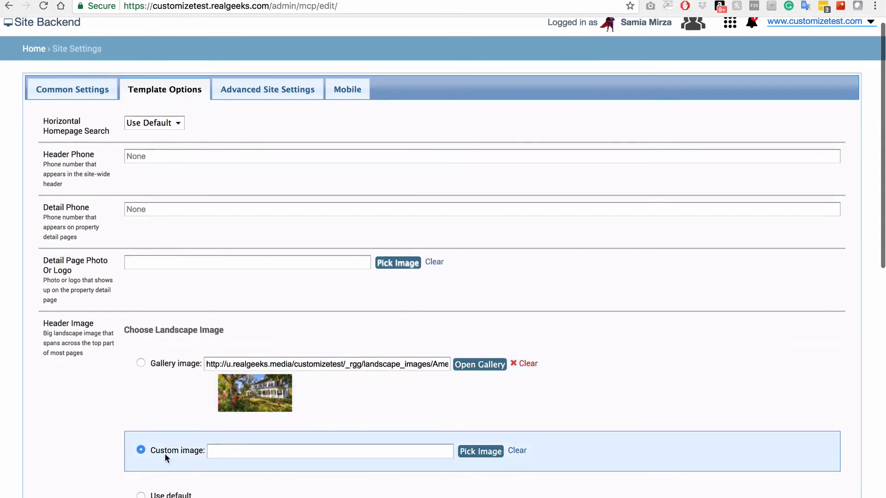
pyautogui.click(491, 452)
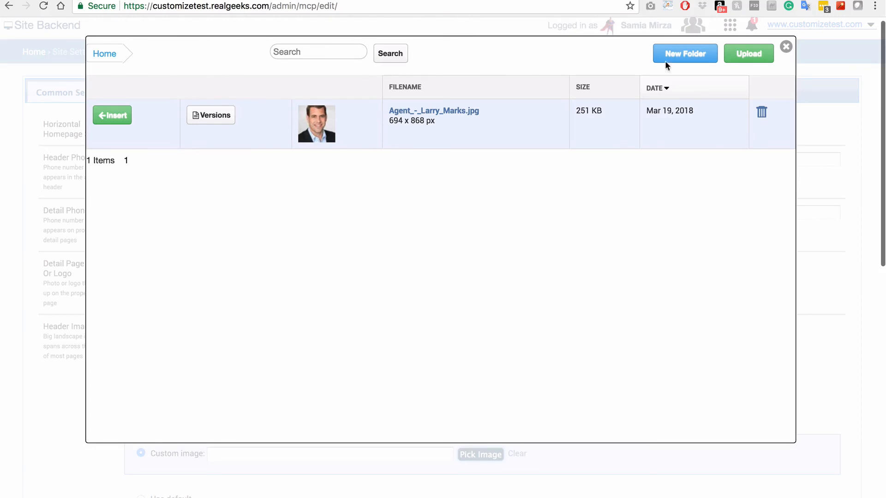
pyautogui.click(740, 55)
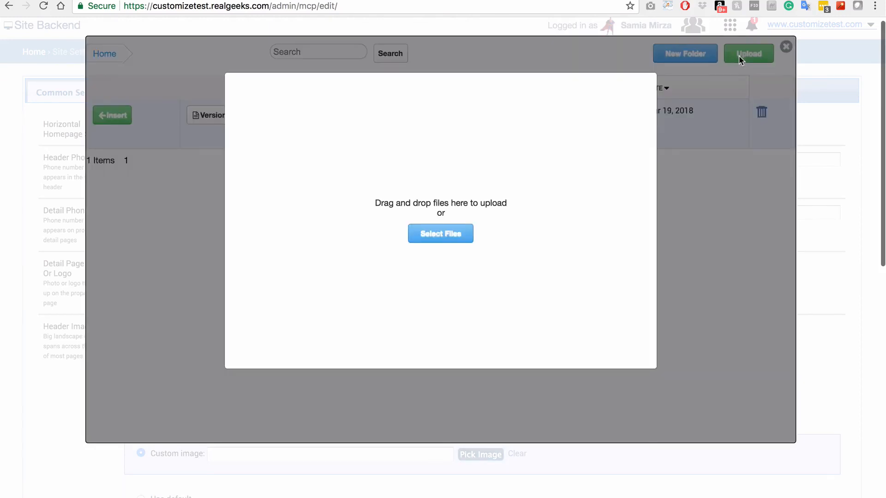
pyautogui.click(442, 235)
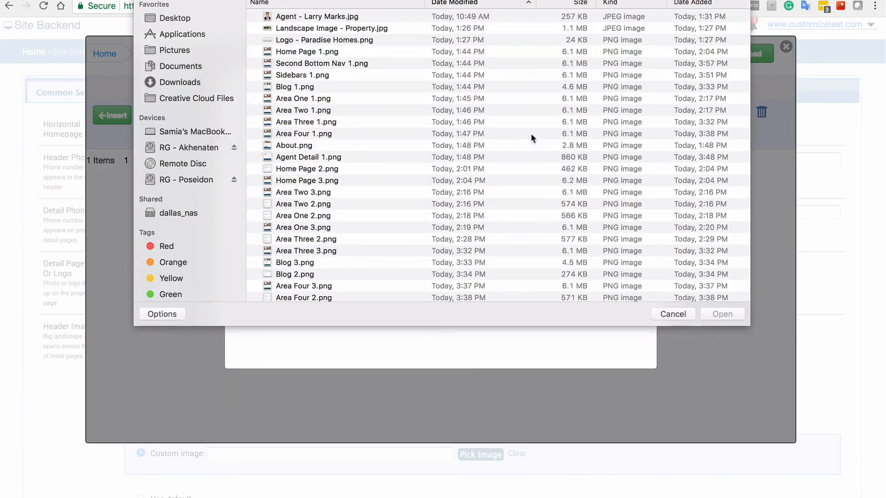
pyautogui.click(349, 28)
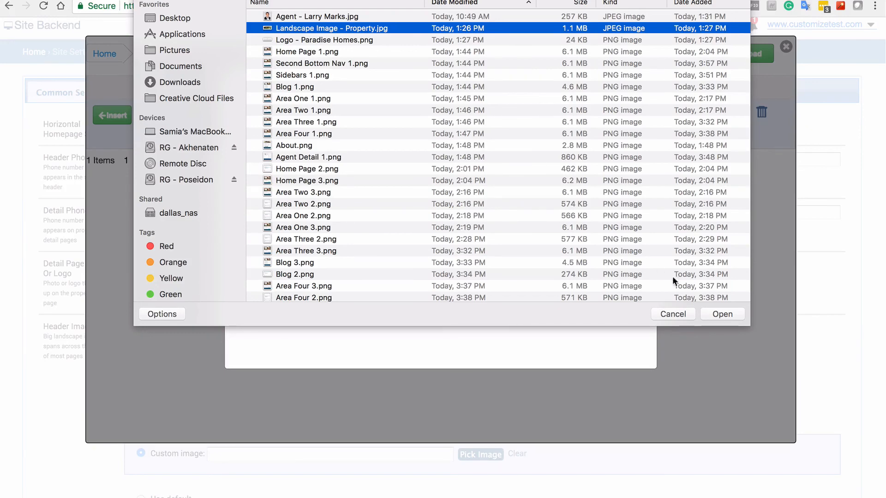
pyautogui.click(713, 314)
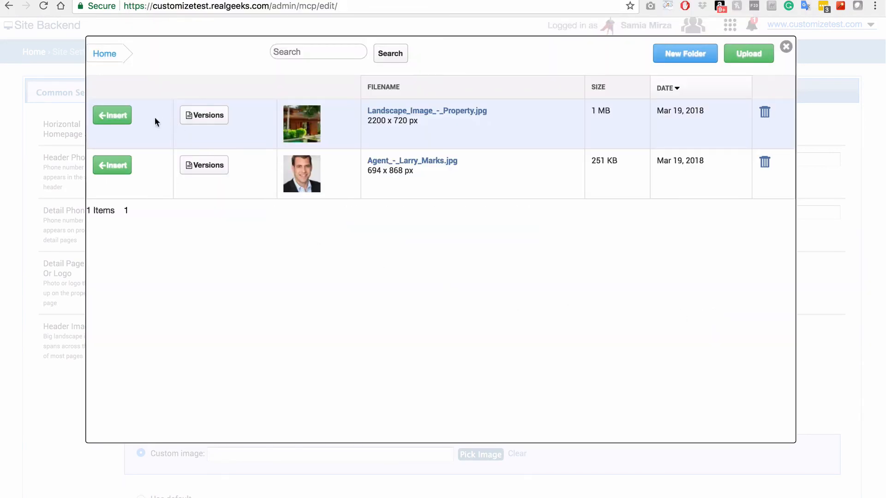
pyautogui.click(127, 120)
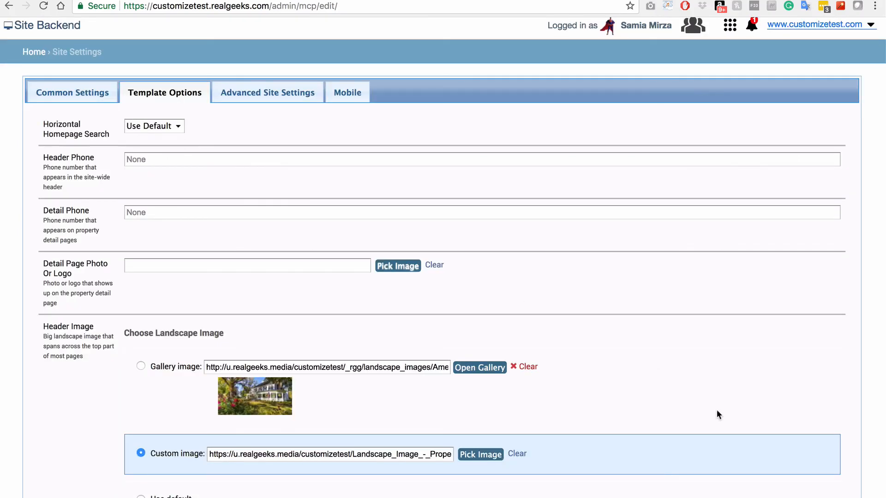
pyautogui.scroll(-5, 675, 397)
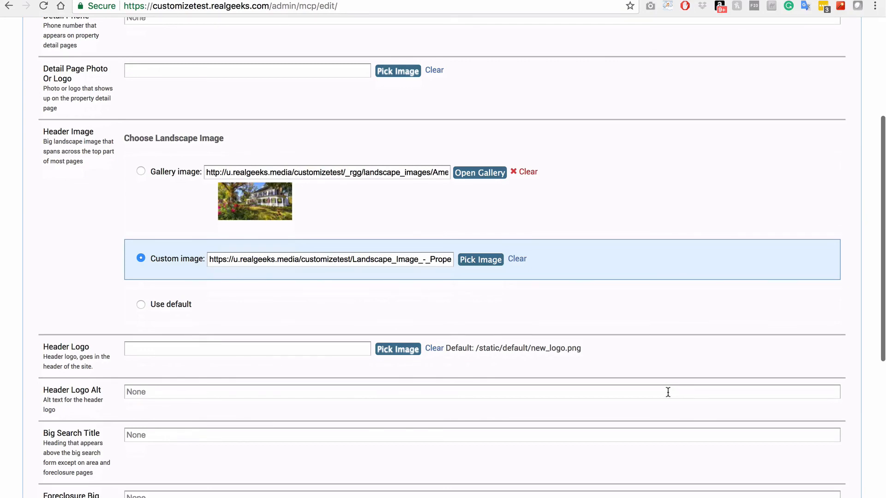
# Upload Logo - Paradise Homes.png as the header logo and save the site settings
pyautogui.click(388, 349)
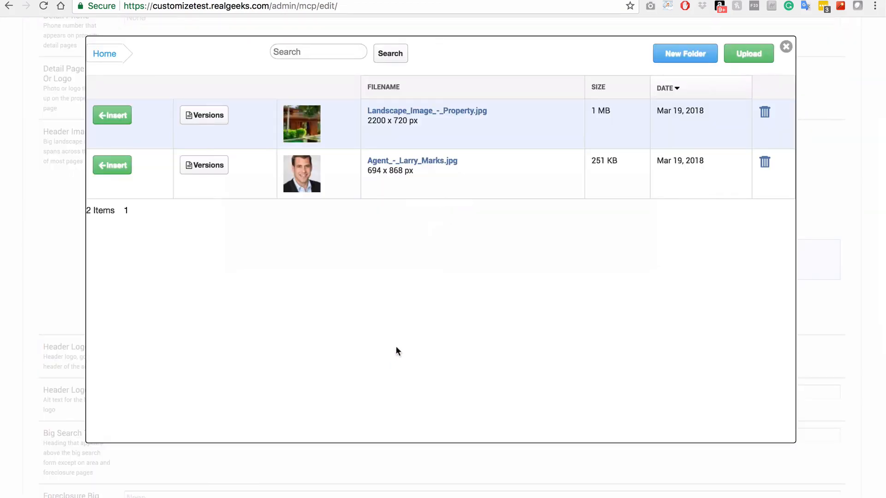
pyautogui.click(750, 54)
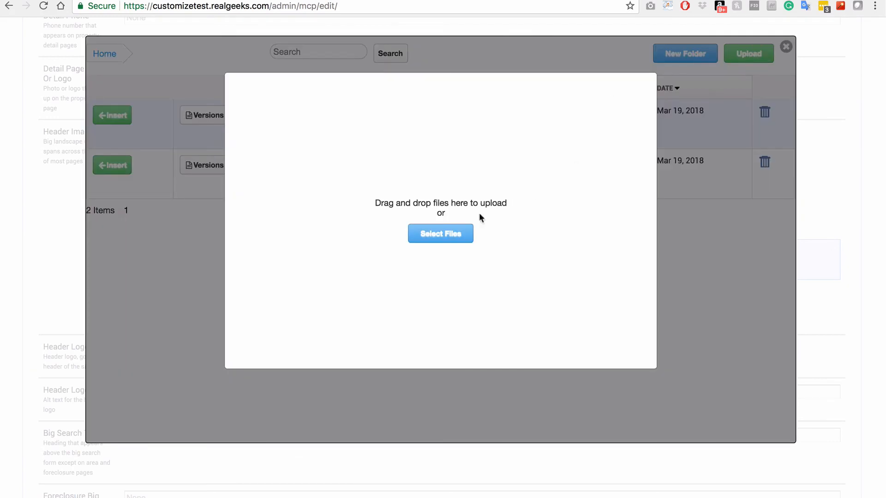
pyautogui.click(449, 235)
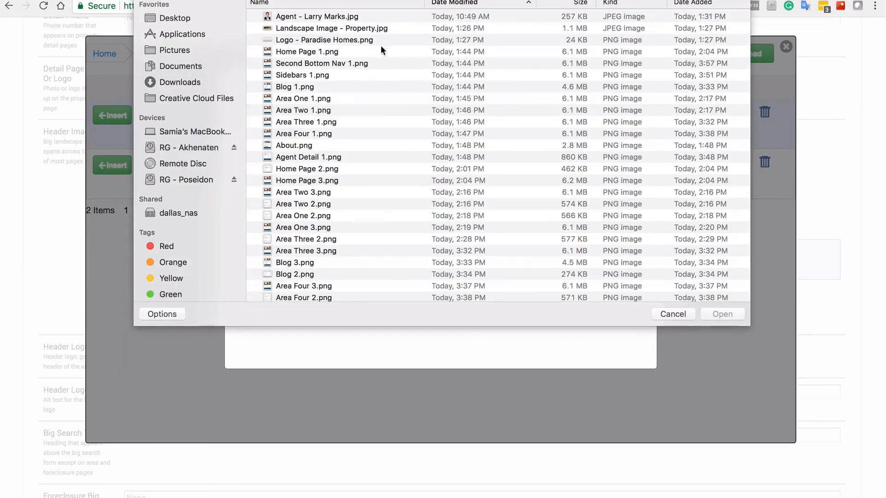
pyautogui.click(331, 39)
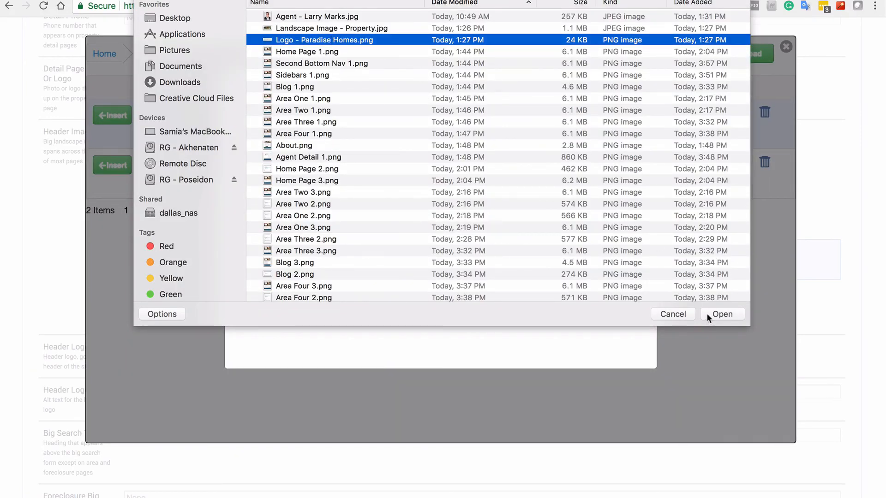
pyautogui.click(712, 314)
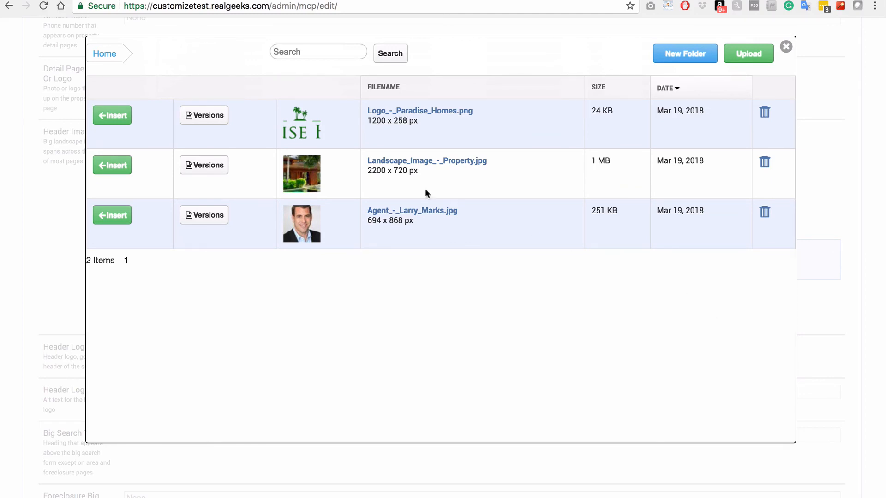
pyautogui.click(113, 115)
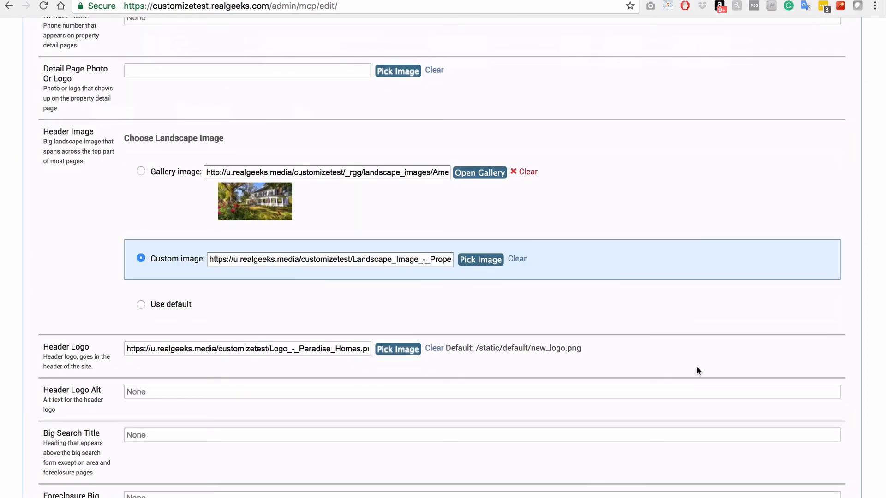
pyautogui.scroll(-7, 696, 366)
pyautogui.click(470, 461)
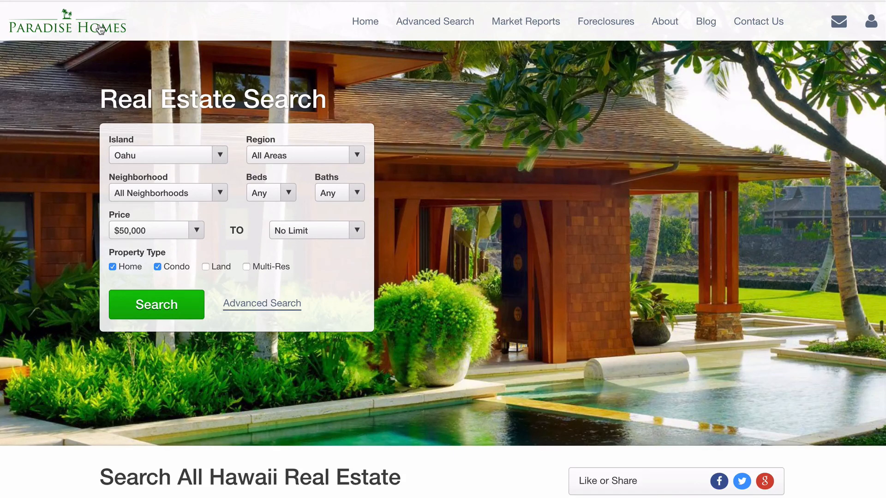
# View the Advanced Search, Market Report, Foreclosure Search and About Us pages with the new logo
pyautogui.click(402, 23)
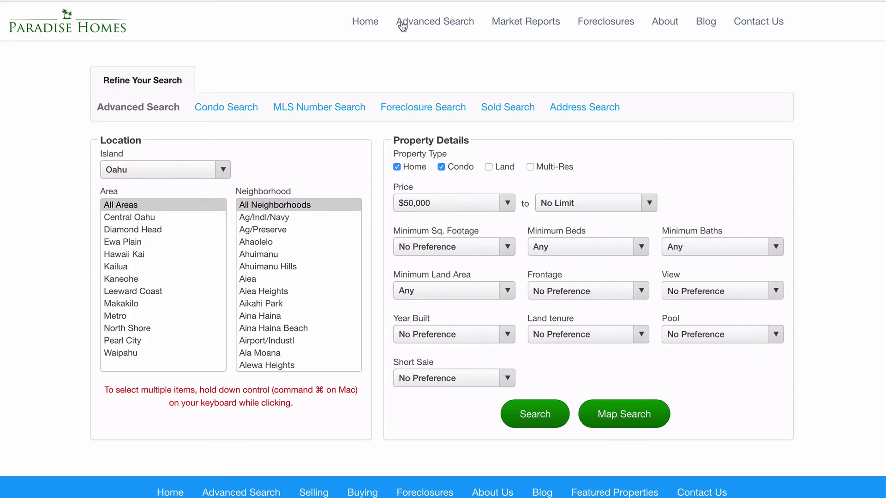
pyautogui.click(538, 26)
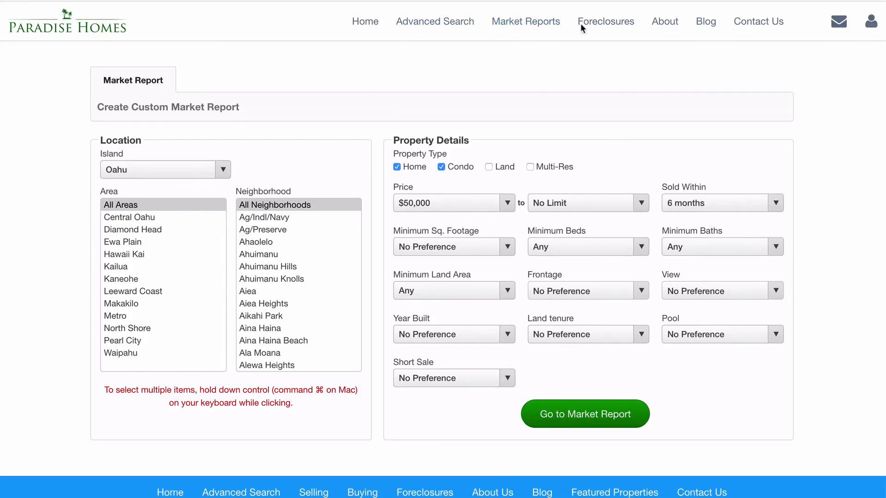
pyautogui.click(603, 27)
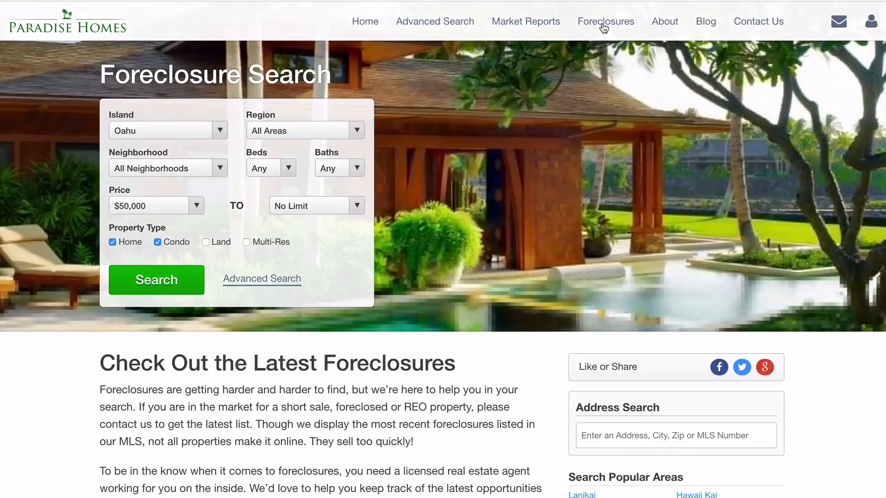
pyautogui.click(661, 26)
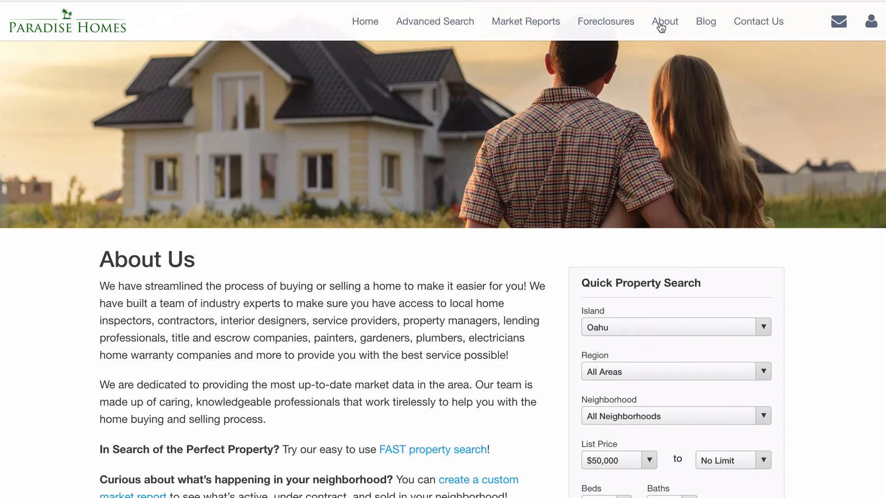
pyautogui.scroll(-5, 712, 174)
pyautogui.scroll(-2, 767, 175)
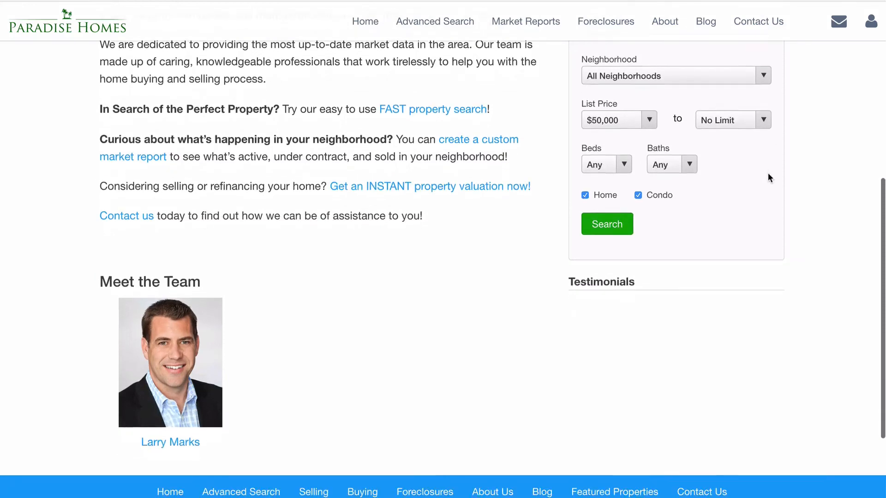
# Open the team agent's profile page, then open and close the Contact Us form
pyautogui.click(169, 337)
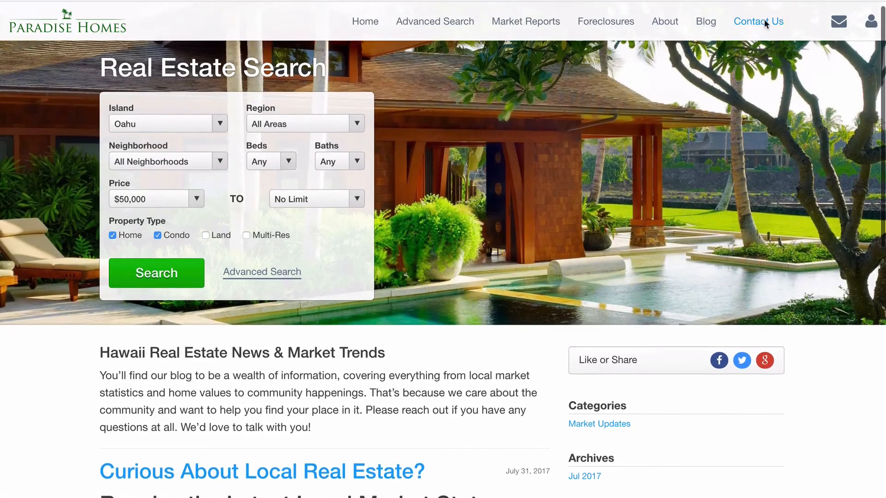
pyautogui.click(764, 23)
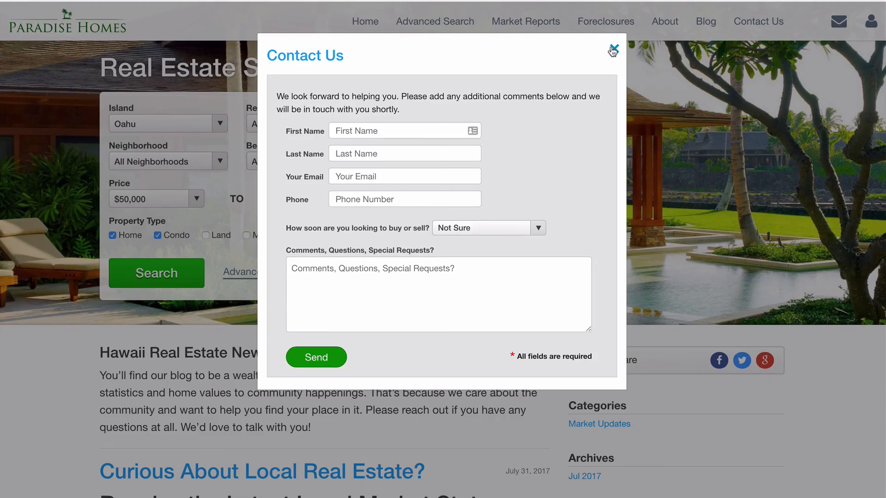
pyautogui.click(615, 49)
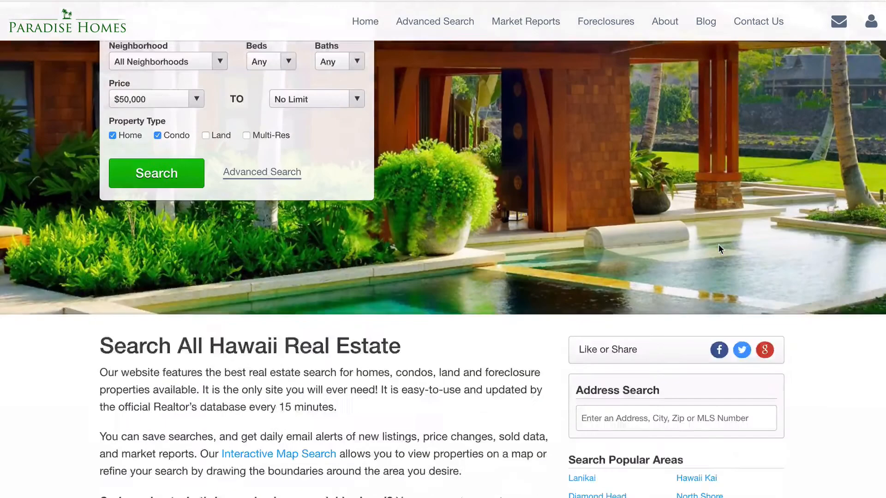
pyautogui.scroll(-5, 718, 244)
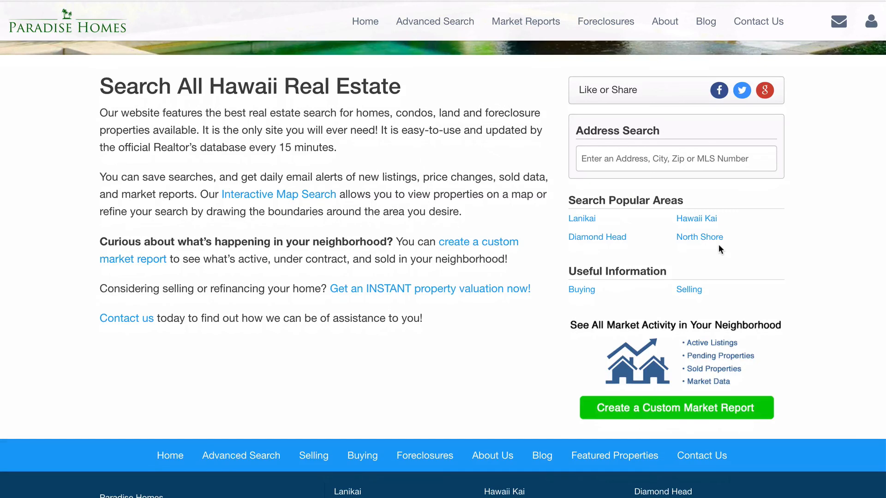
pyautogui.scroll(-1, 718, 244)
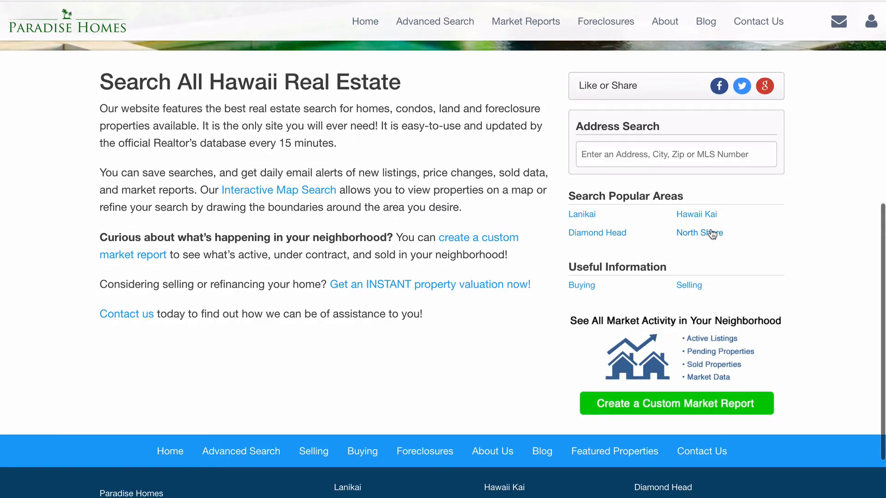
pyautogui.scroll(-2, 429, 493)
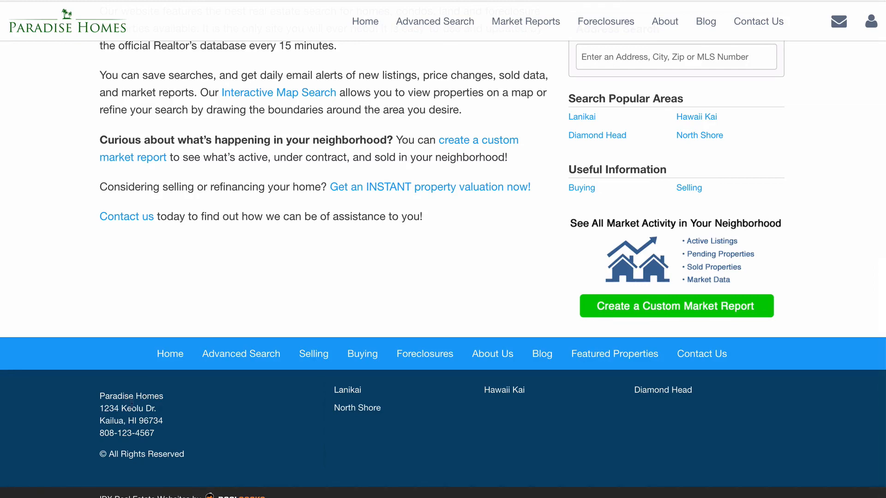
pyautogui.click(314, 355)
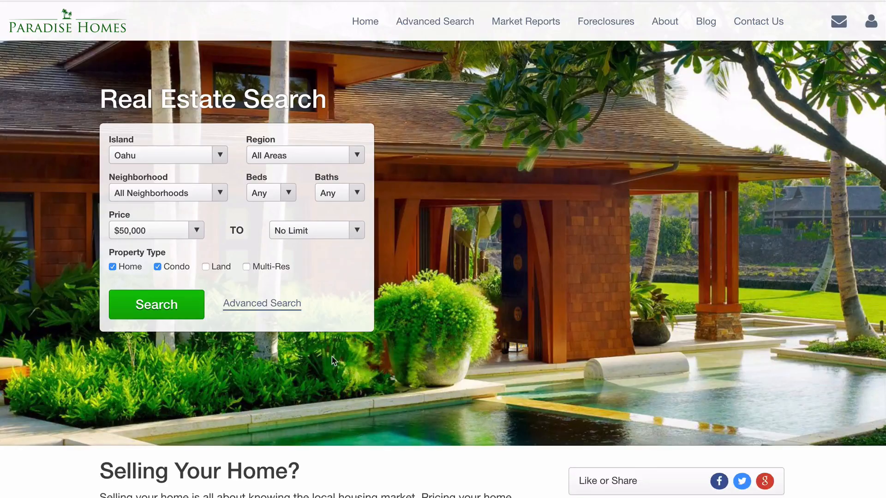
pyautogui.scroll(-12, 331, 356)
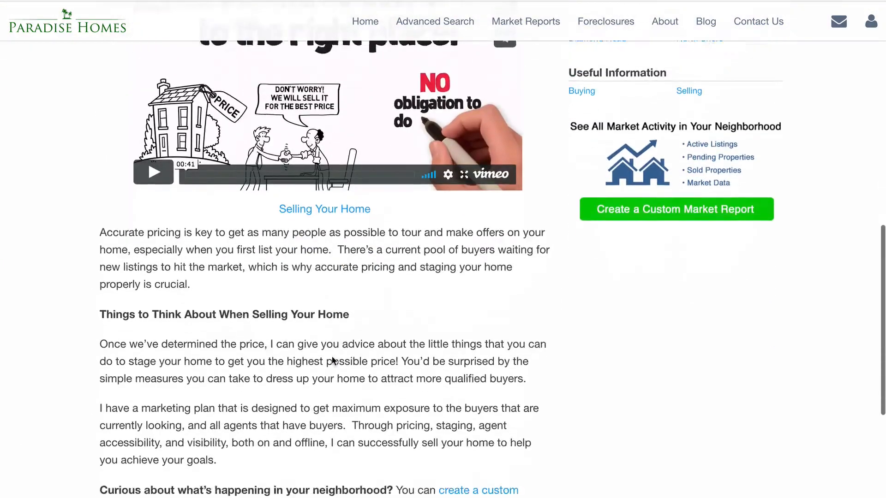
pyautogui.scroll(-5, 332, 360)
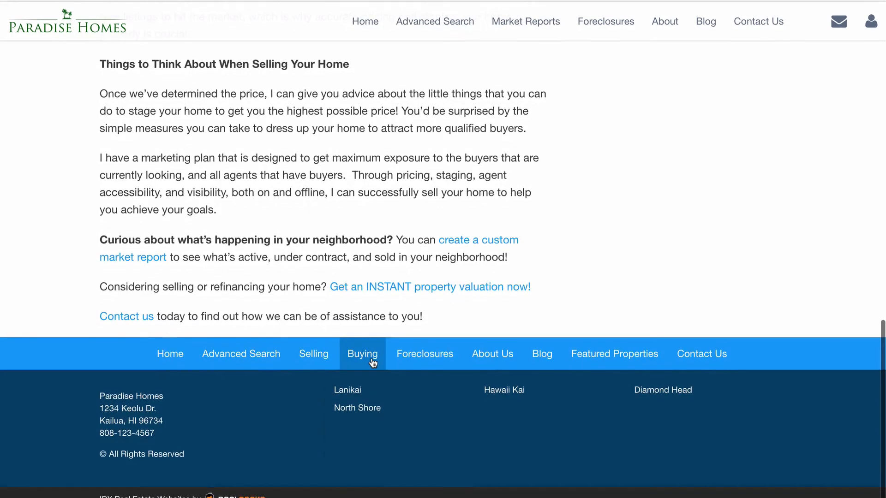
pyautogui.click(373, 362)
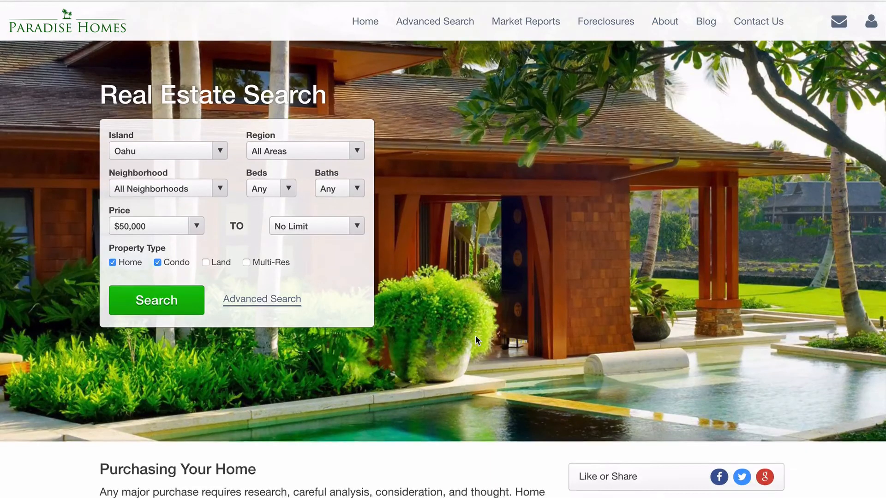
pyautogui.scroll(-7, 475, 340)
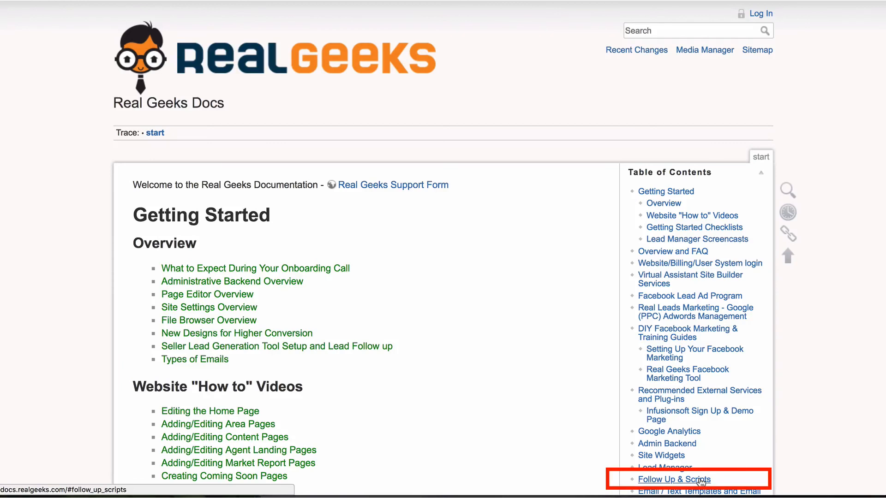
# Jump to the Follow Up & Scripts section from the Table of Contents
pyautogui.click(698, 480)
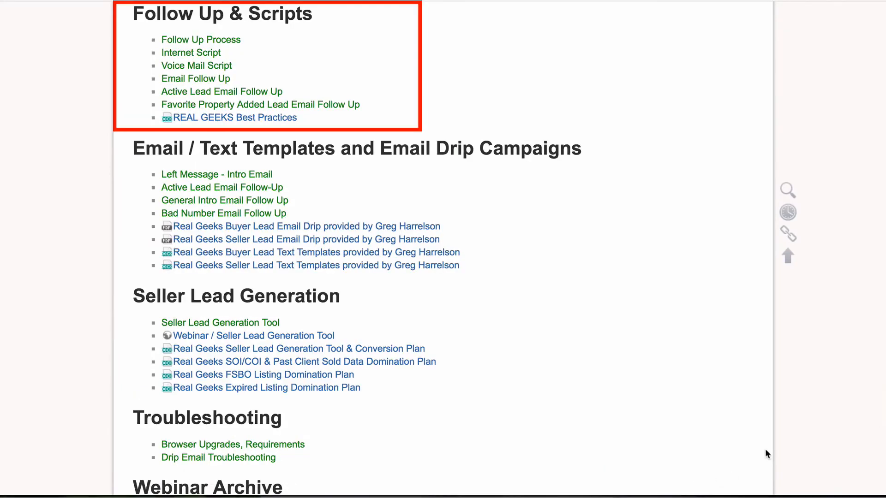